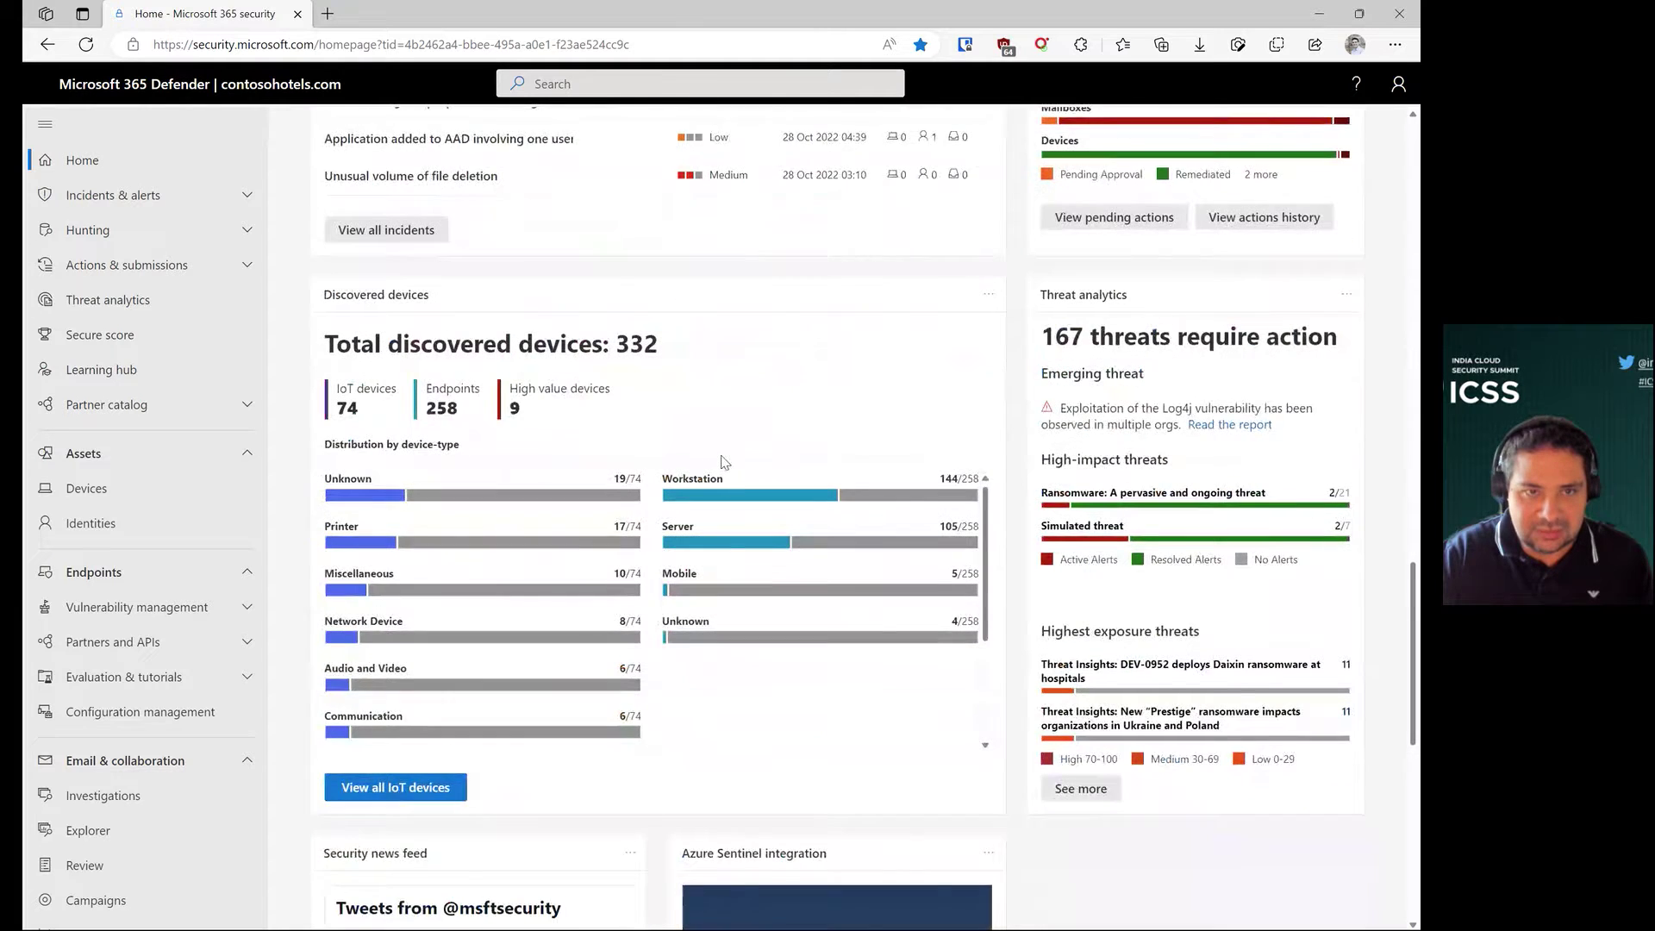
Browse the device inventory's lists of computers and mobile devices, network devices and IoT devices
{"action": "scroll", "coordinate": [724, 462], "scroll_direction": "down", "scroll_amount": 1}
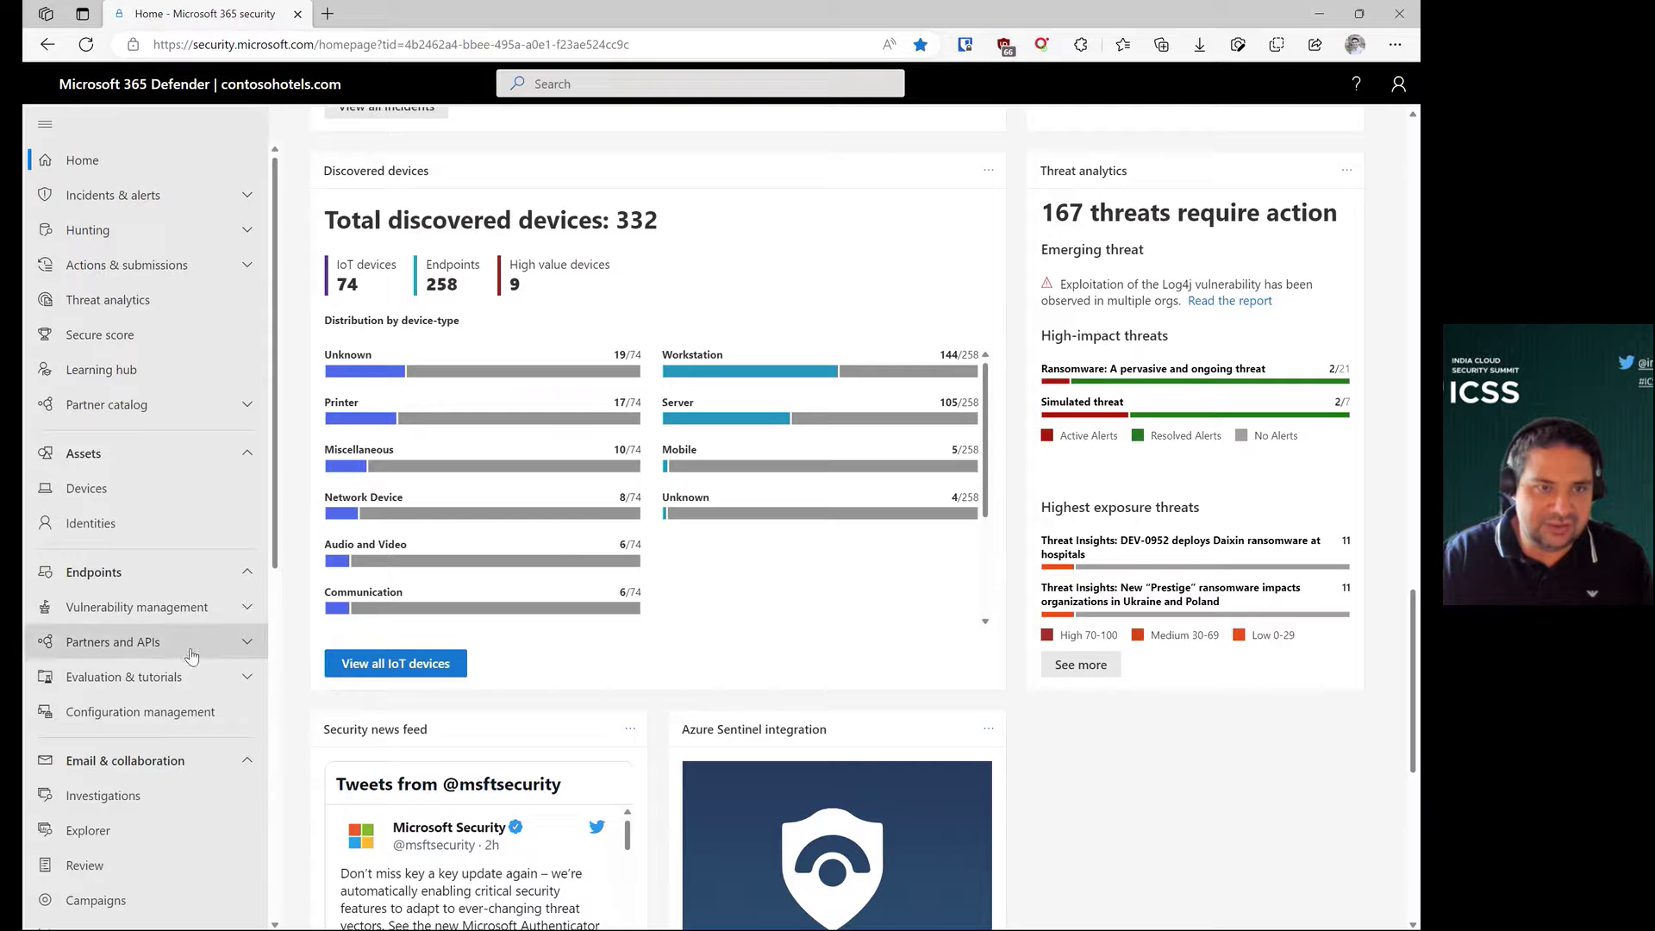
{"action": "left_click", "coordinate": [89, 489]}
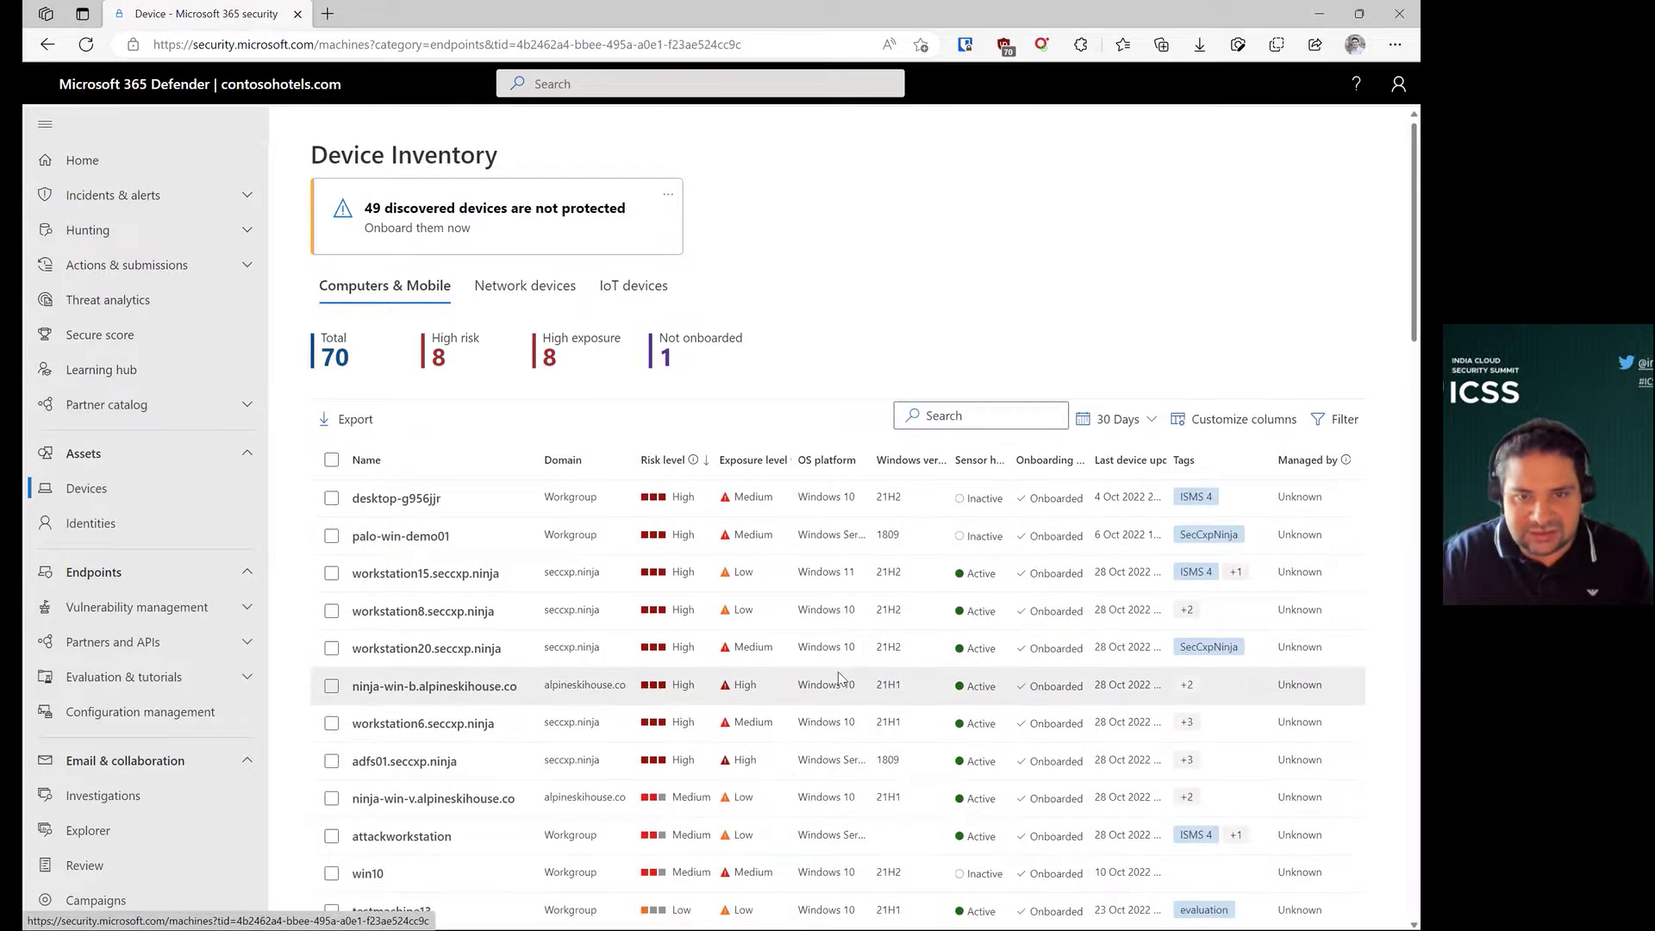
{"action": "scroll", "coordinate": [841, 678], "scroll_direction": "down", "scroll_amount": 7}
{"action": "scroll", "coordinate": [836, 700], "scroll_direction": "down", "scroll_amount": 6}
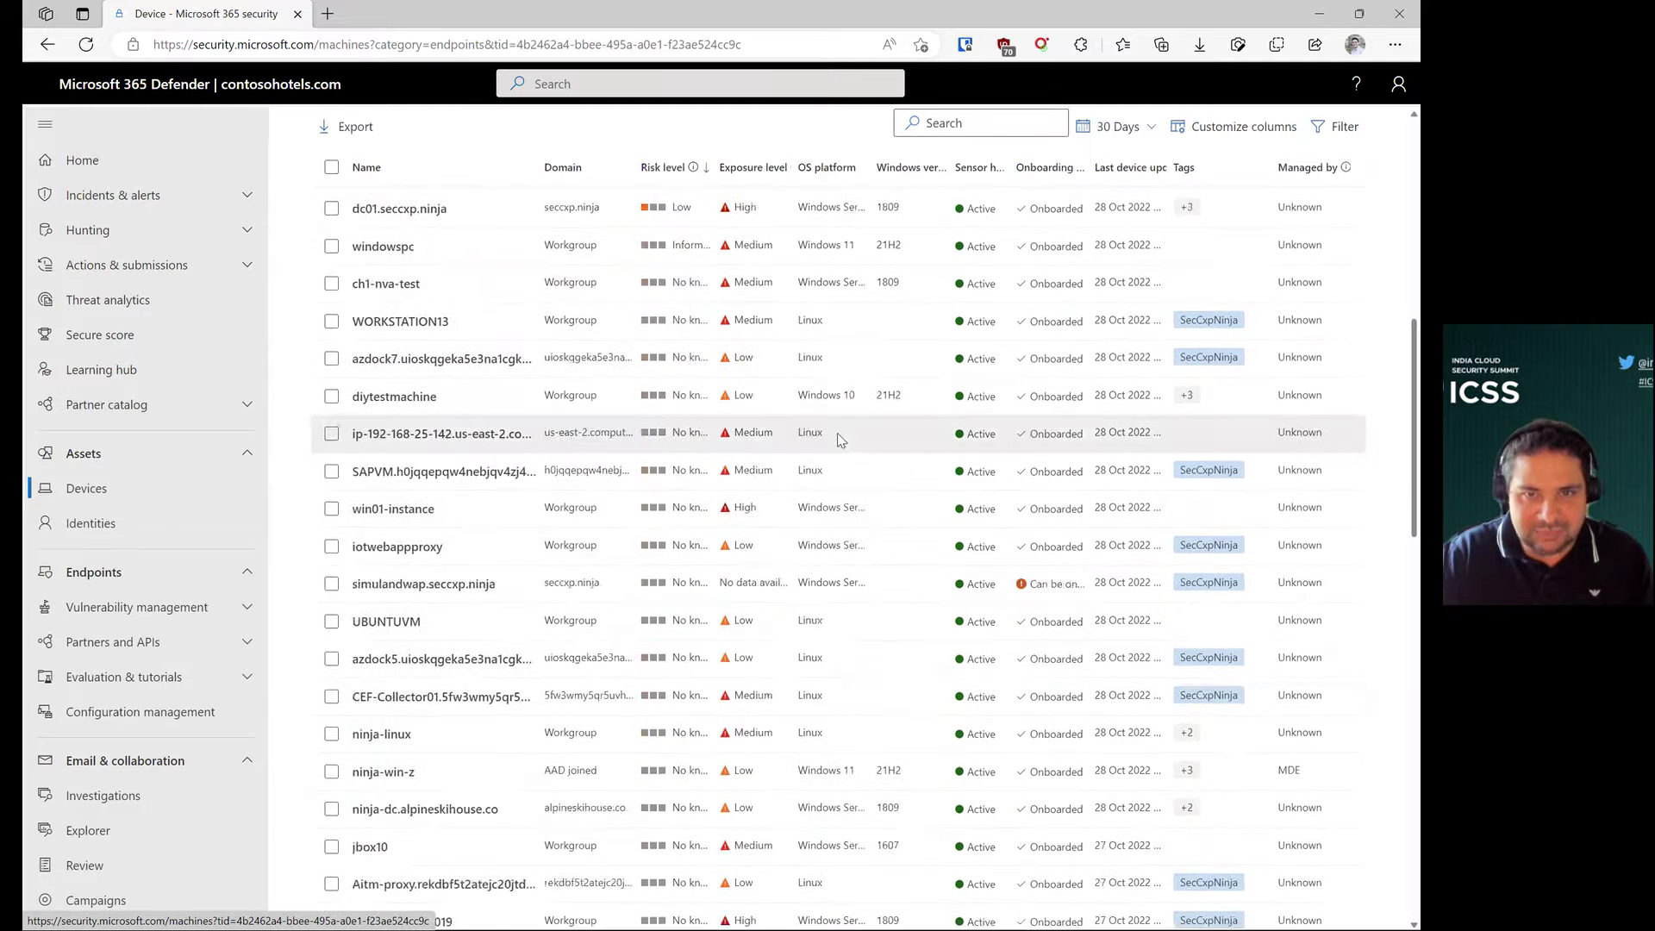
{"action": "scroll", "coordinate": [836, 797], "scroll_direction": "up", "scroll_amount": 15}
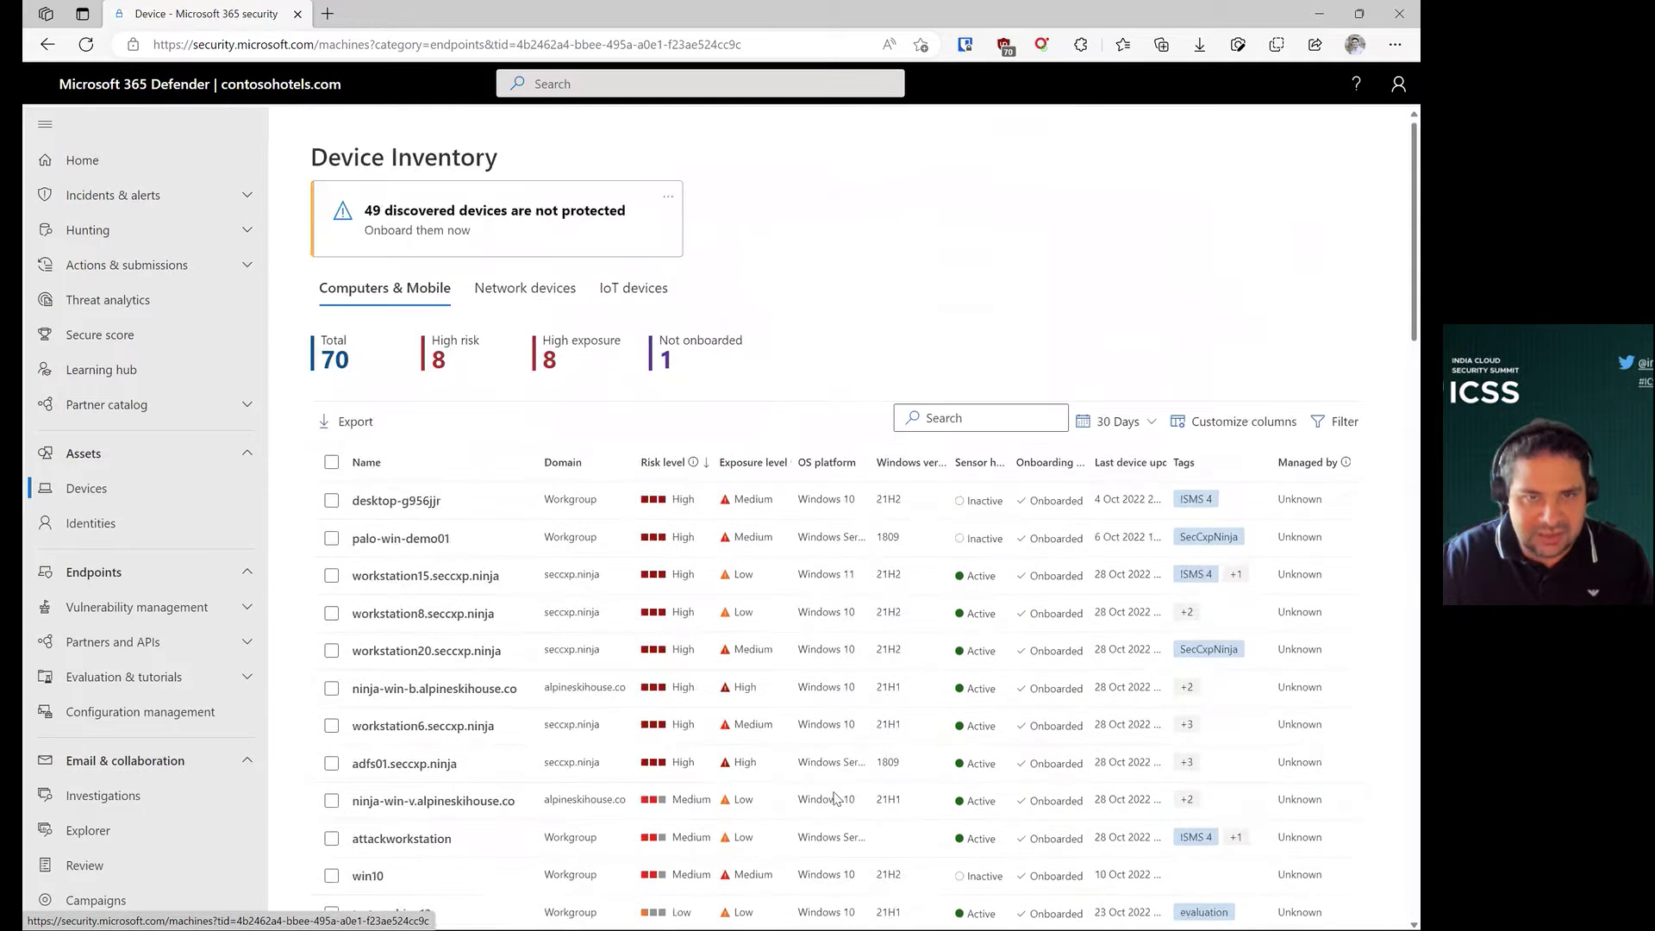
{"action": "left_click", "coordinate": [480, 293]}
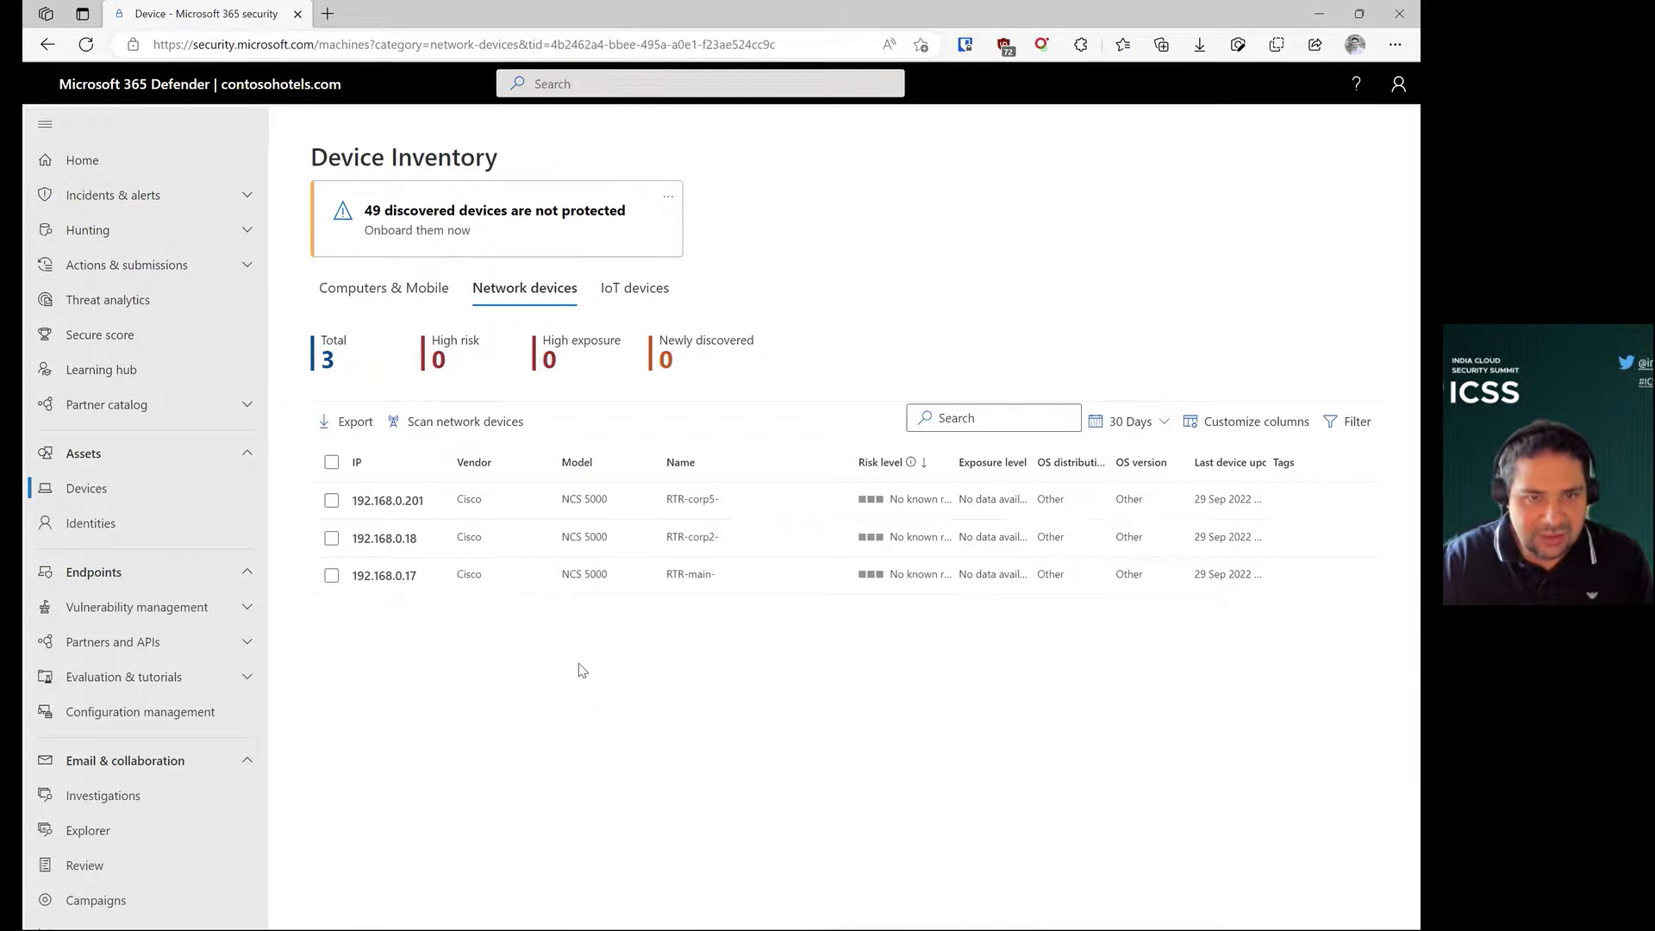
{"action": "left_click", "coordinate": [635, 293]}
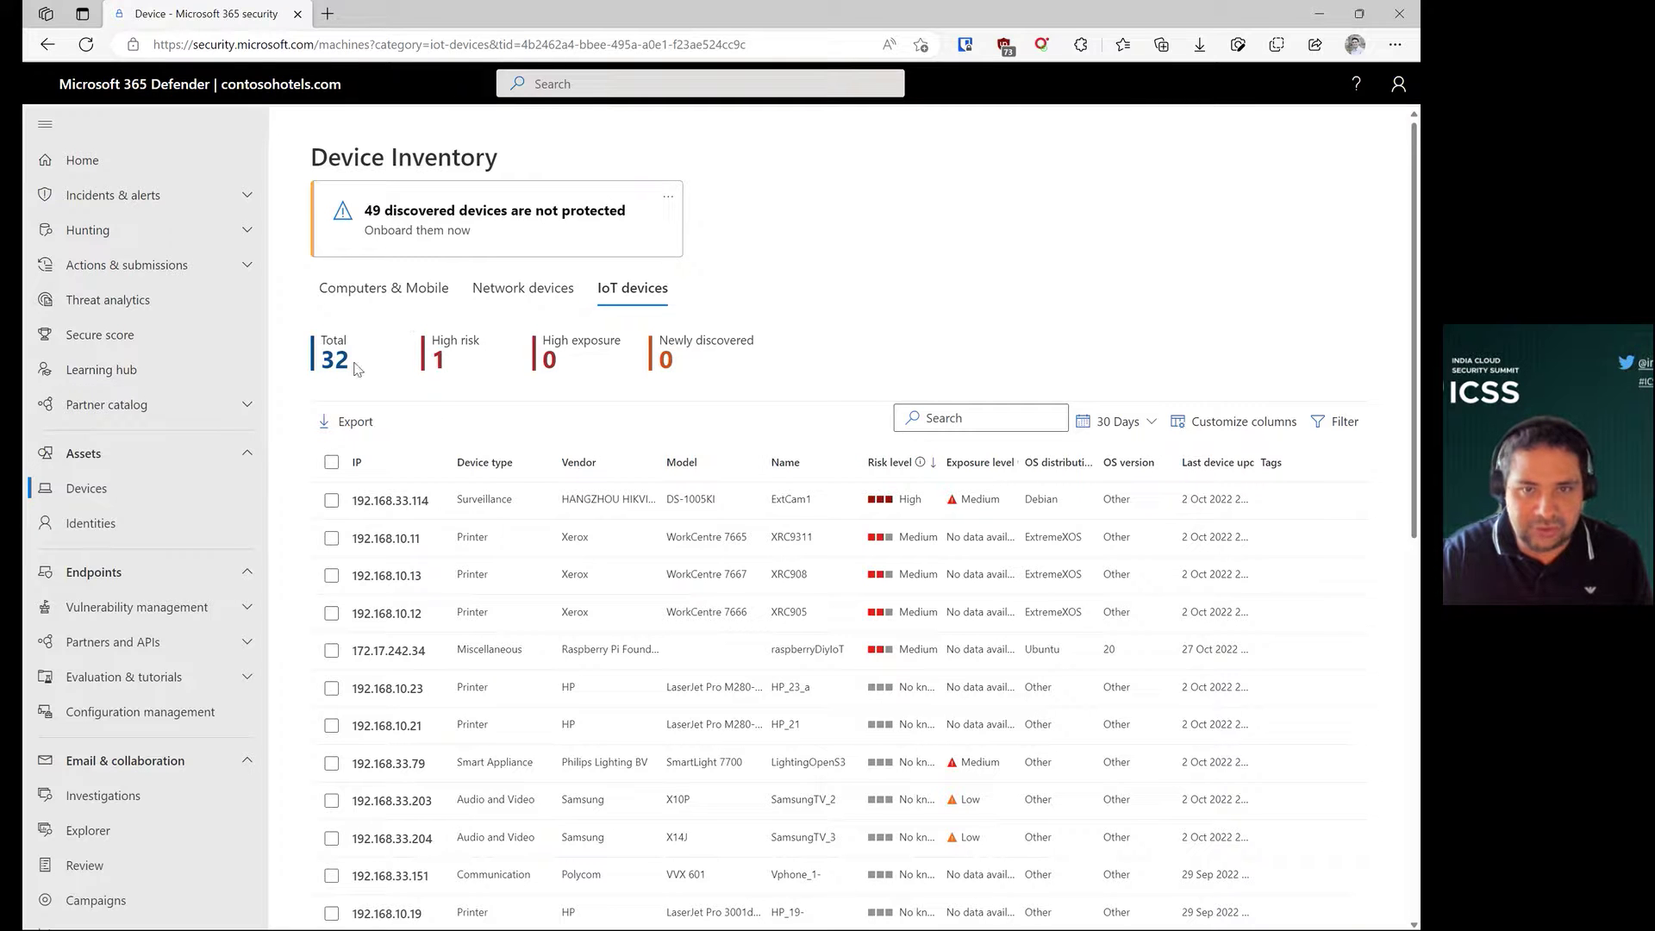
Look over the IoT devices list for a 6 Months range and return the range to 30 Days
{"action": "left_click", "coordinate": [1116, 422]}
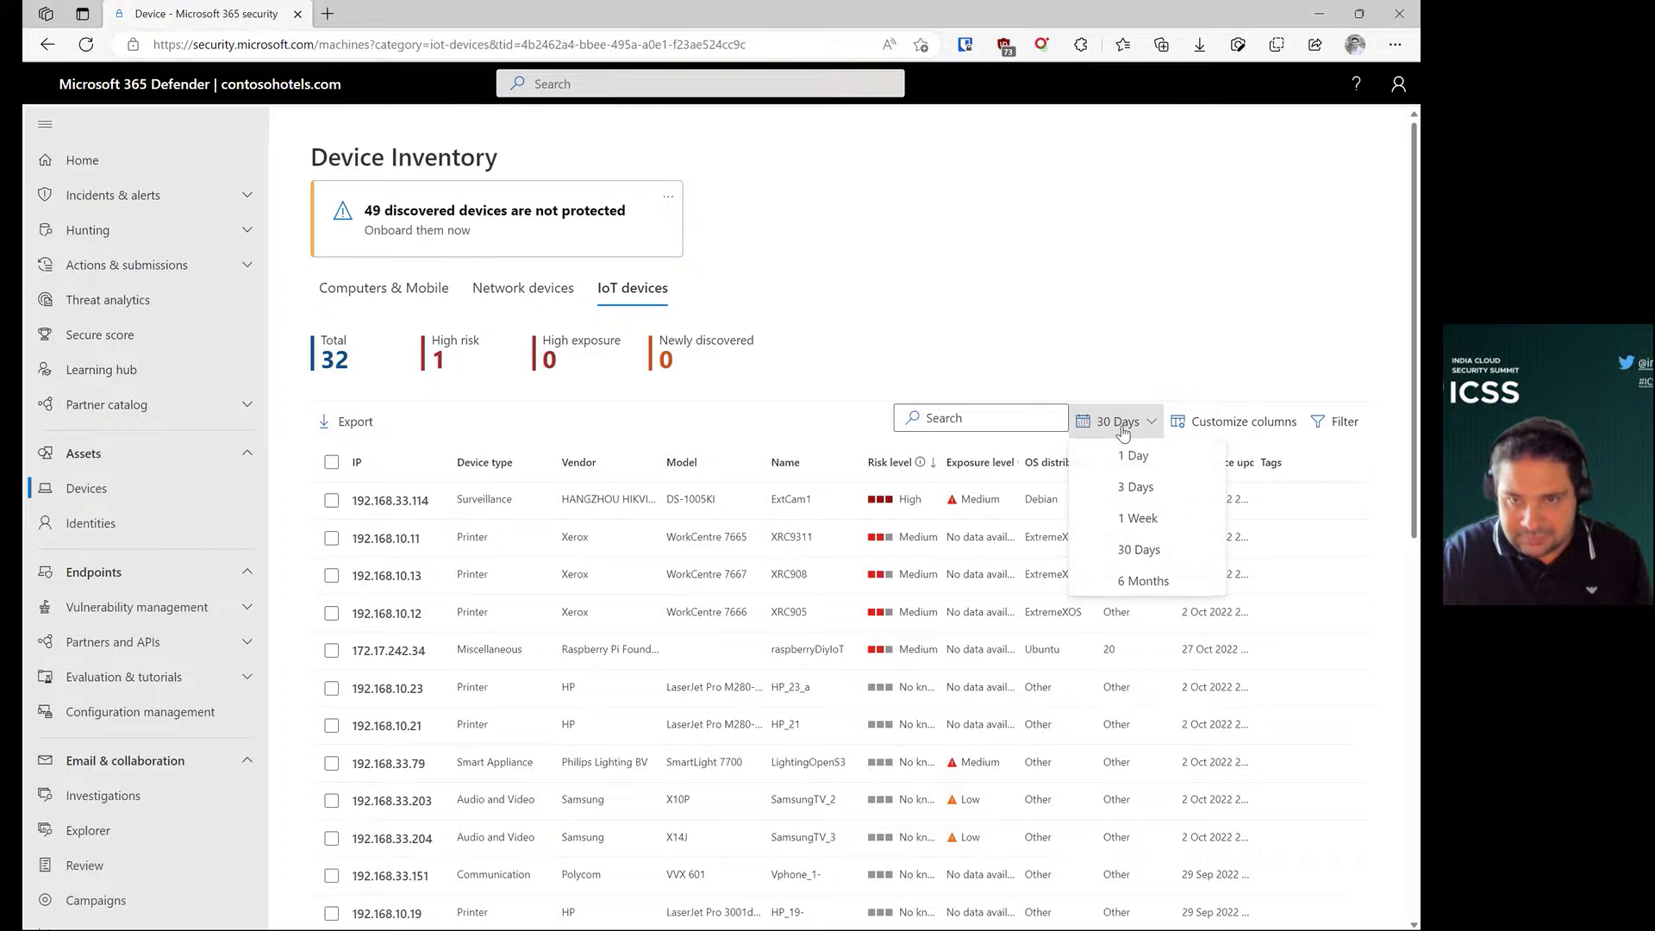
{"action": "left_click", "coordinate": [1142, 582]}
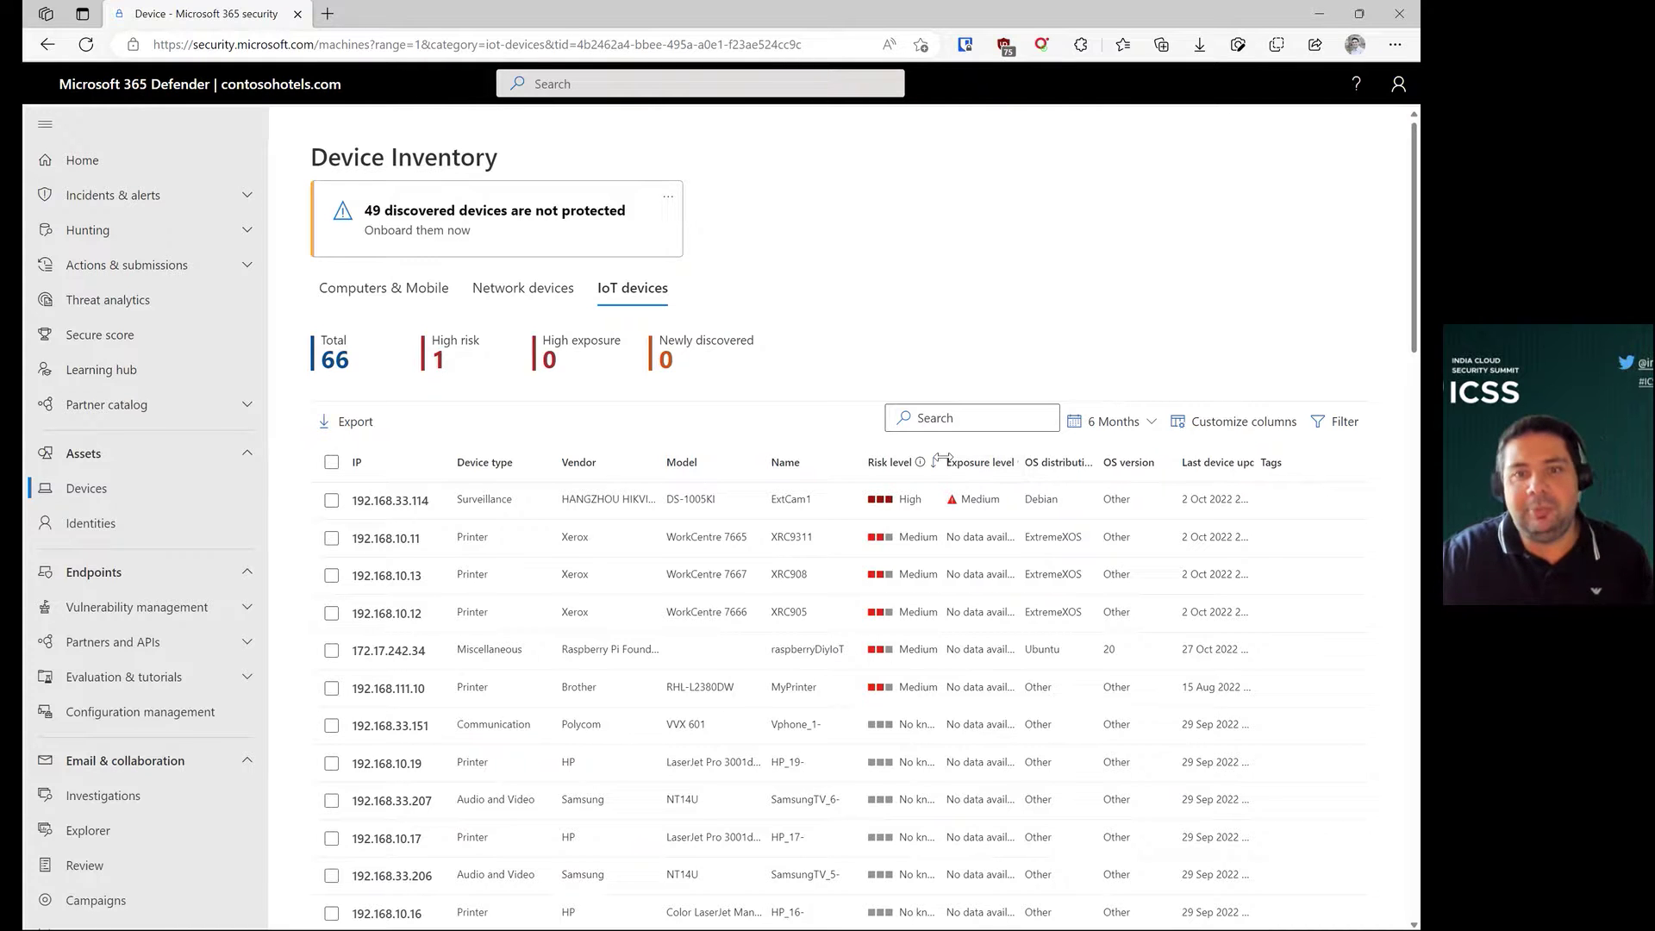
{"action": "scroll", "coordinate": [899, 613], "scroll_direction": "down", "scroll_amount": 3}
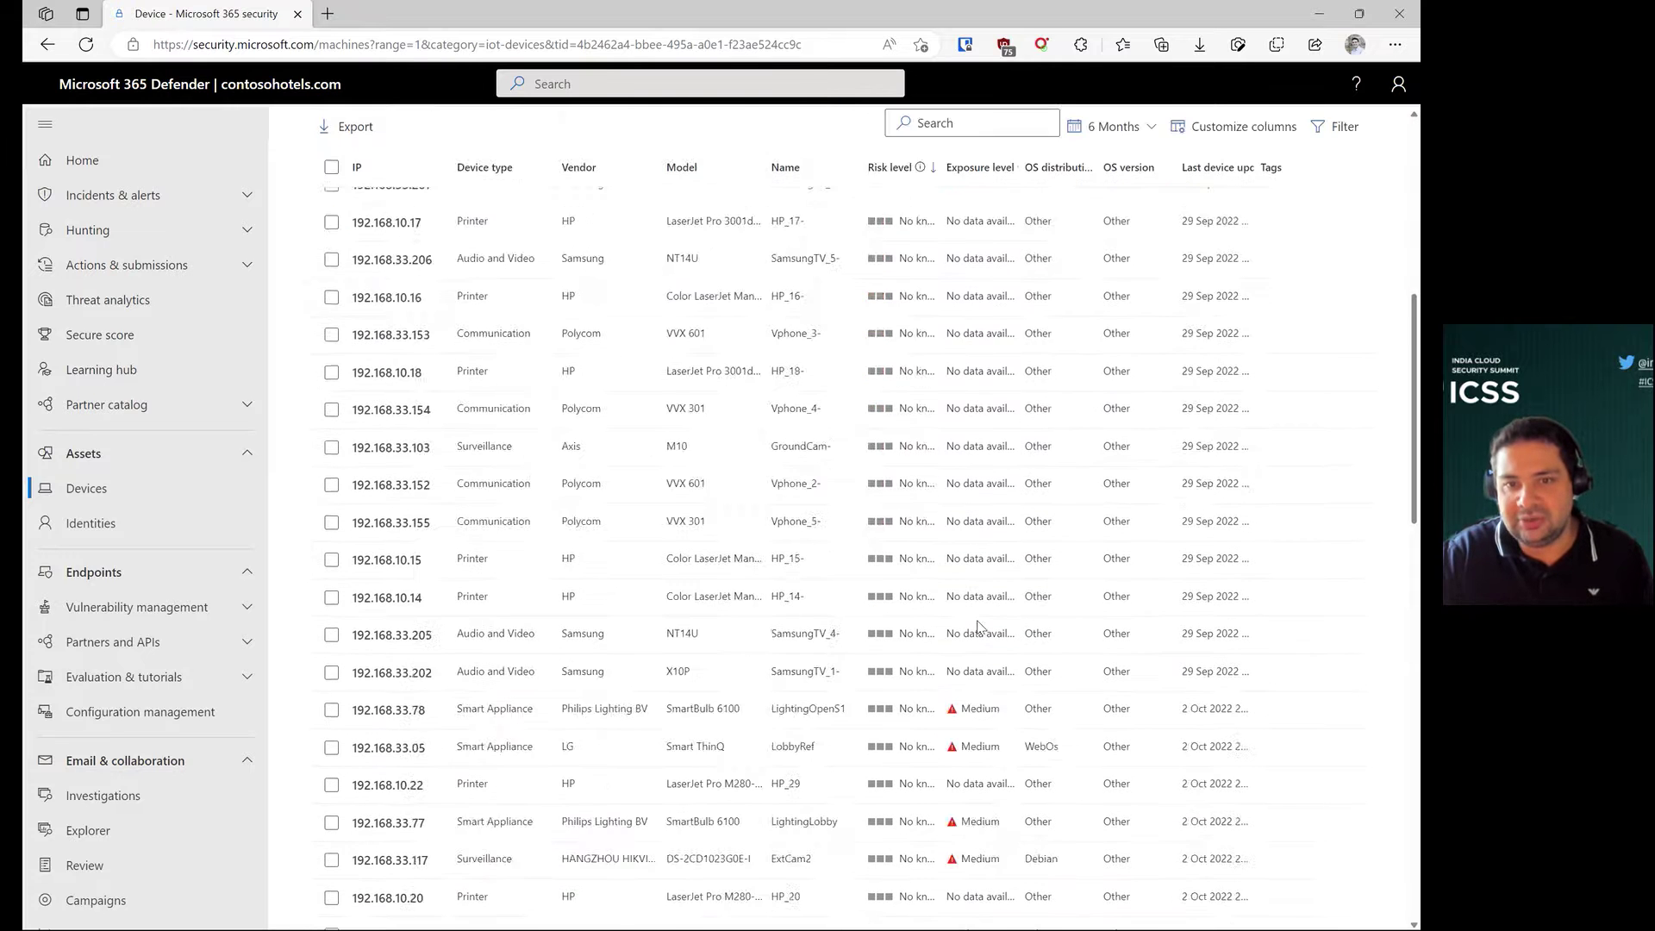
{"action": "scroll", "coordinate": [991, 552], "scroll_direction": "up", "scroll_amount": 3}
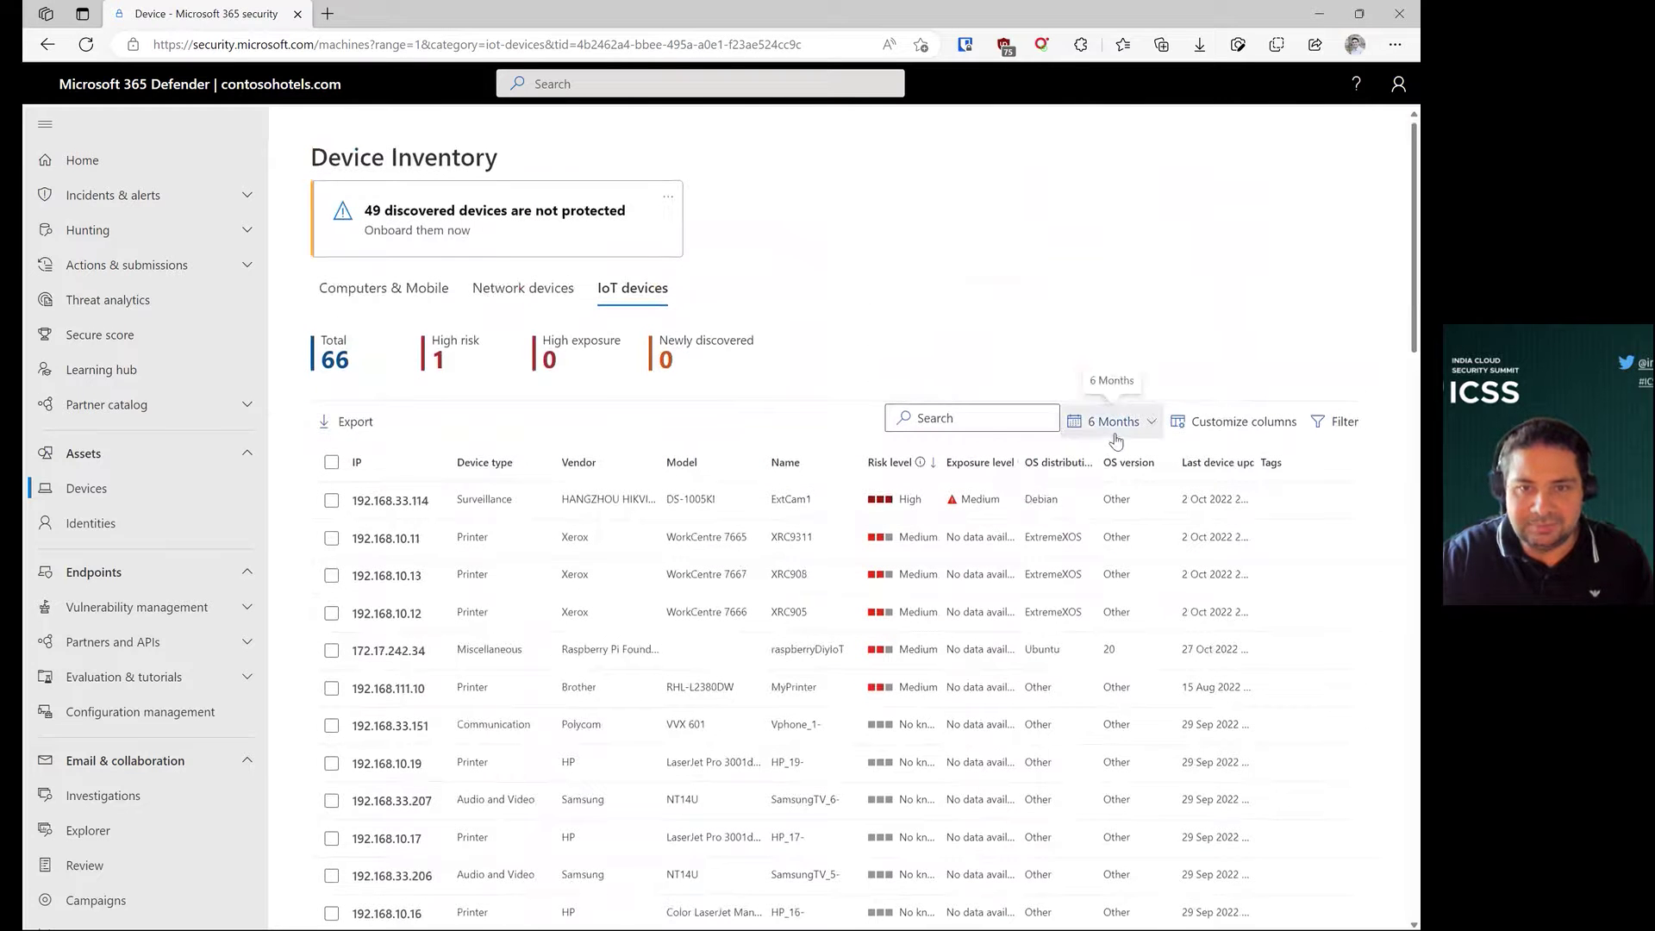
{"action": "left_click", "coordinate": [1112, 428]}
{"action": "left_click", "coordinate": [1129, 549]}
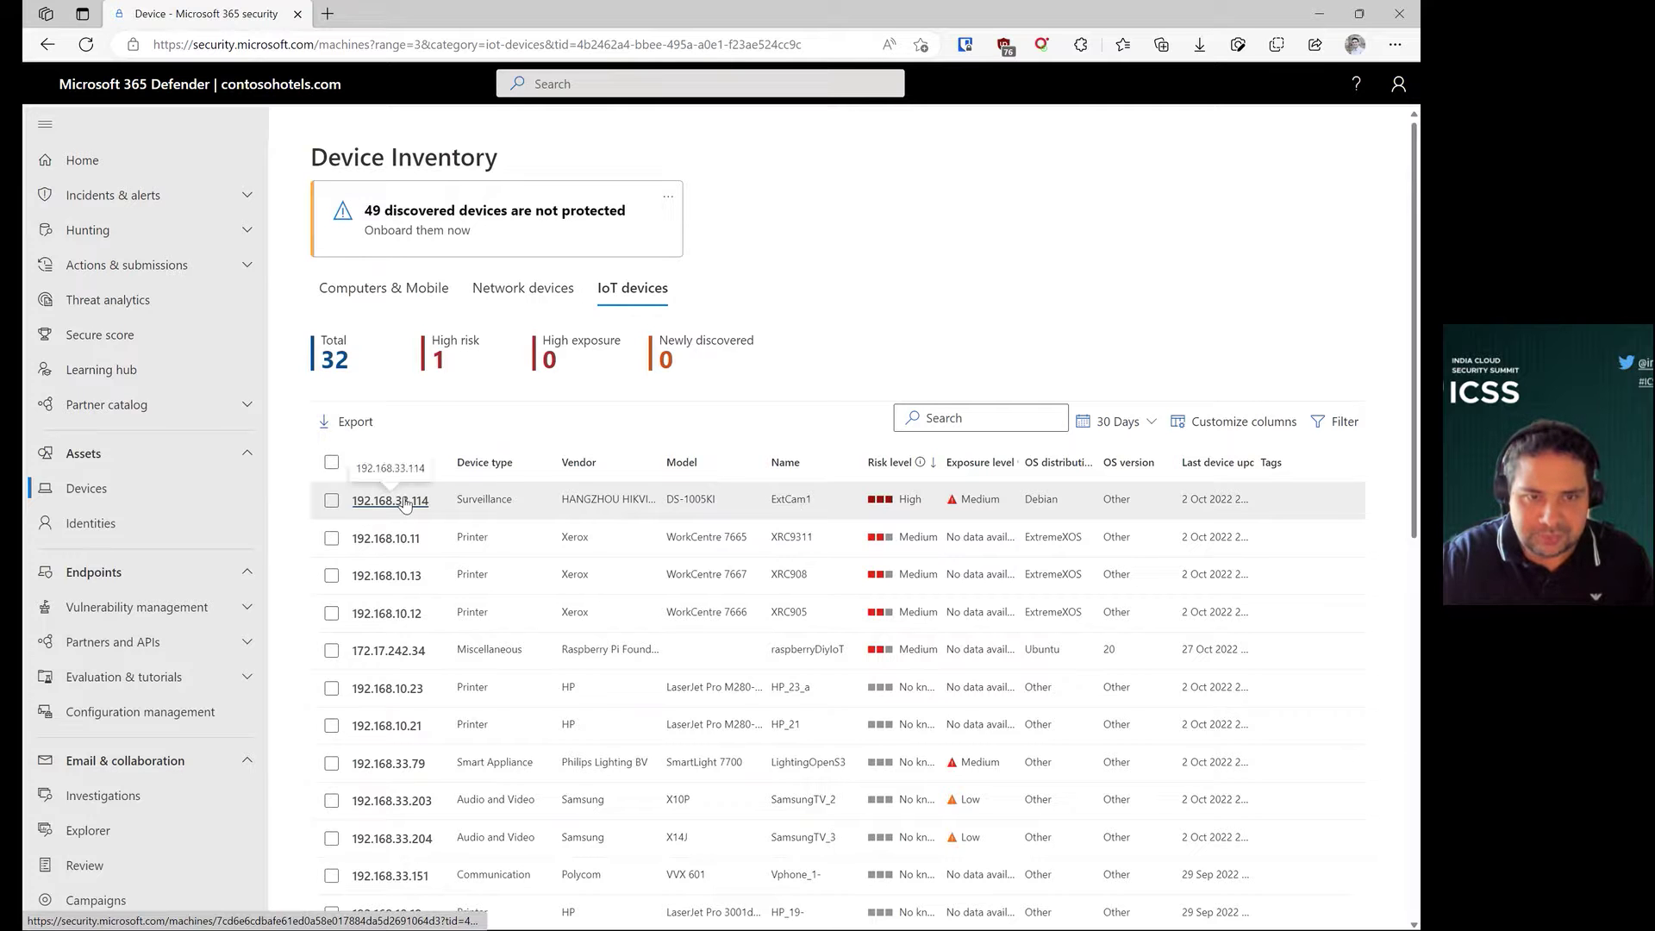
Preview the details and active alerts of the surveillance device 192.168.33.114 and open its full device page
{"action": "left_click", "coordinate": [479, 500]}
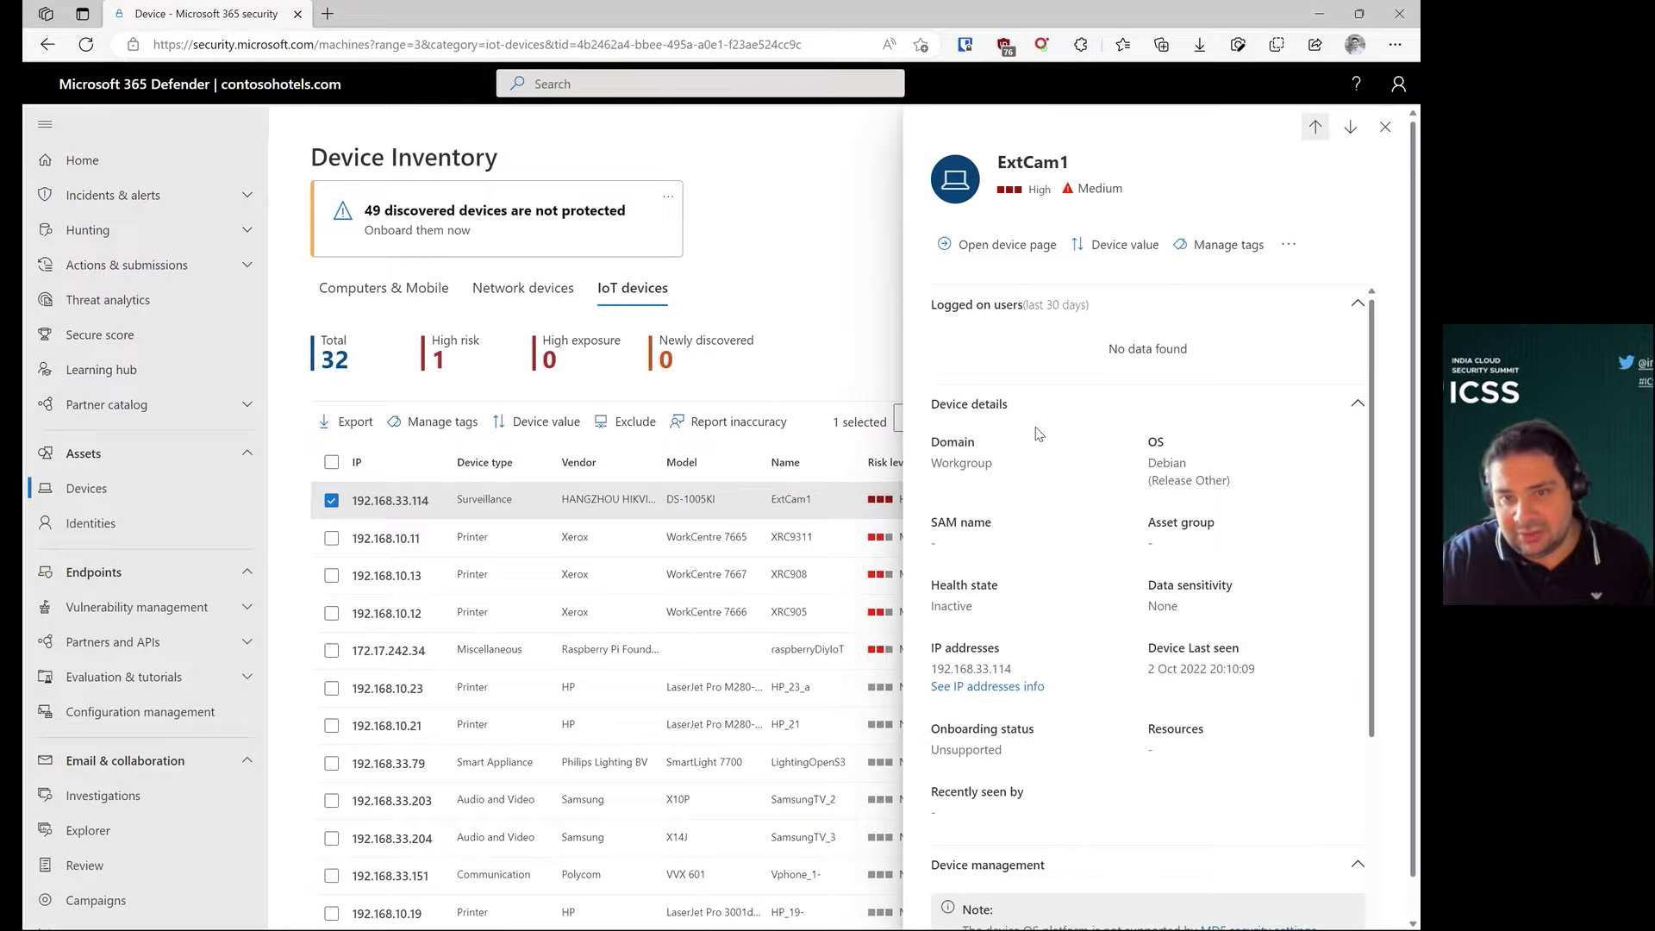
{"action": "scroll", "coordinate": [1130, 732], "scroll_direction": "down", "scroll_amount": 4}
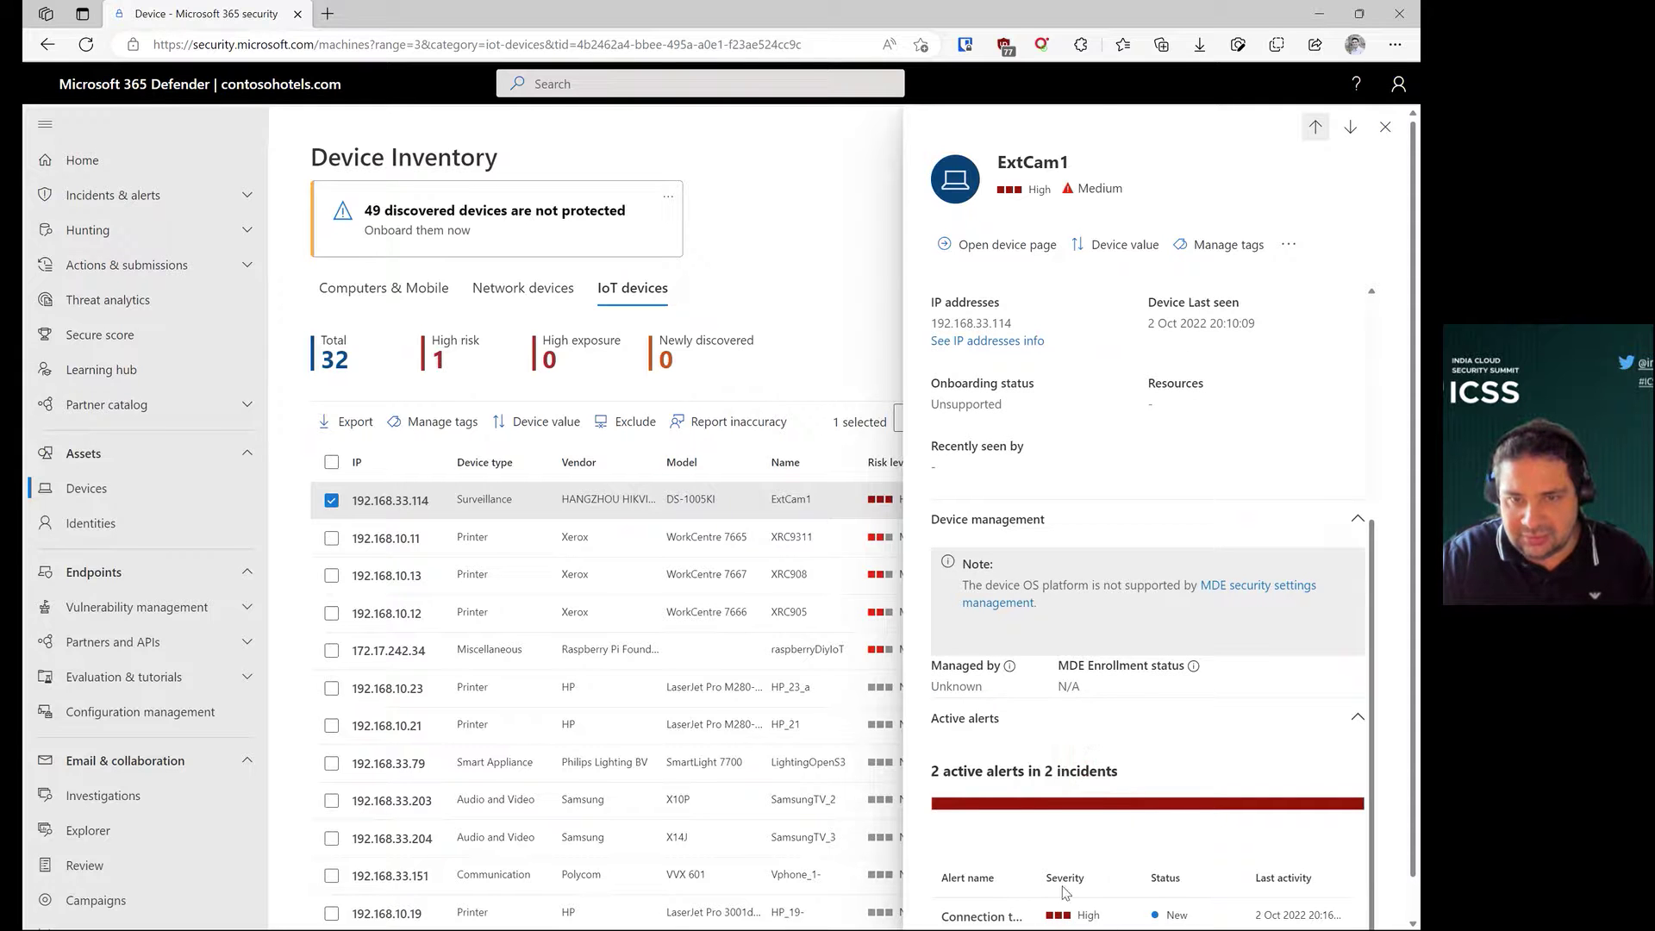
{"action": "scroll", "coordinate": [1090, 834], "scroll_direction": "up", "scroll_amount": 4}
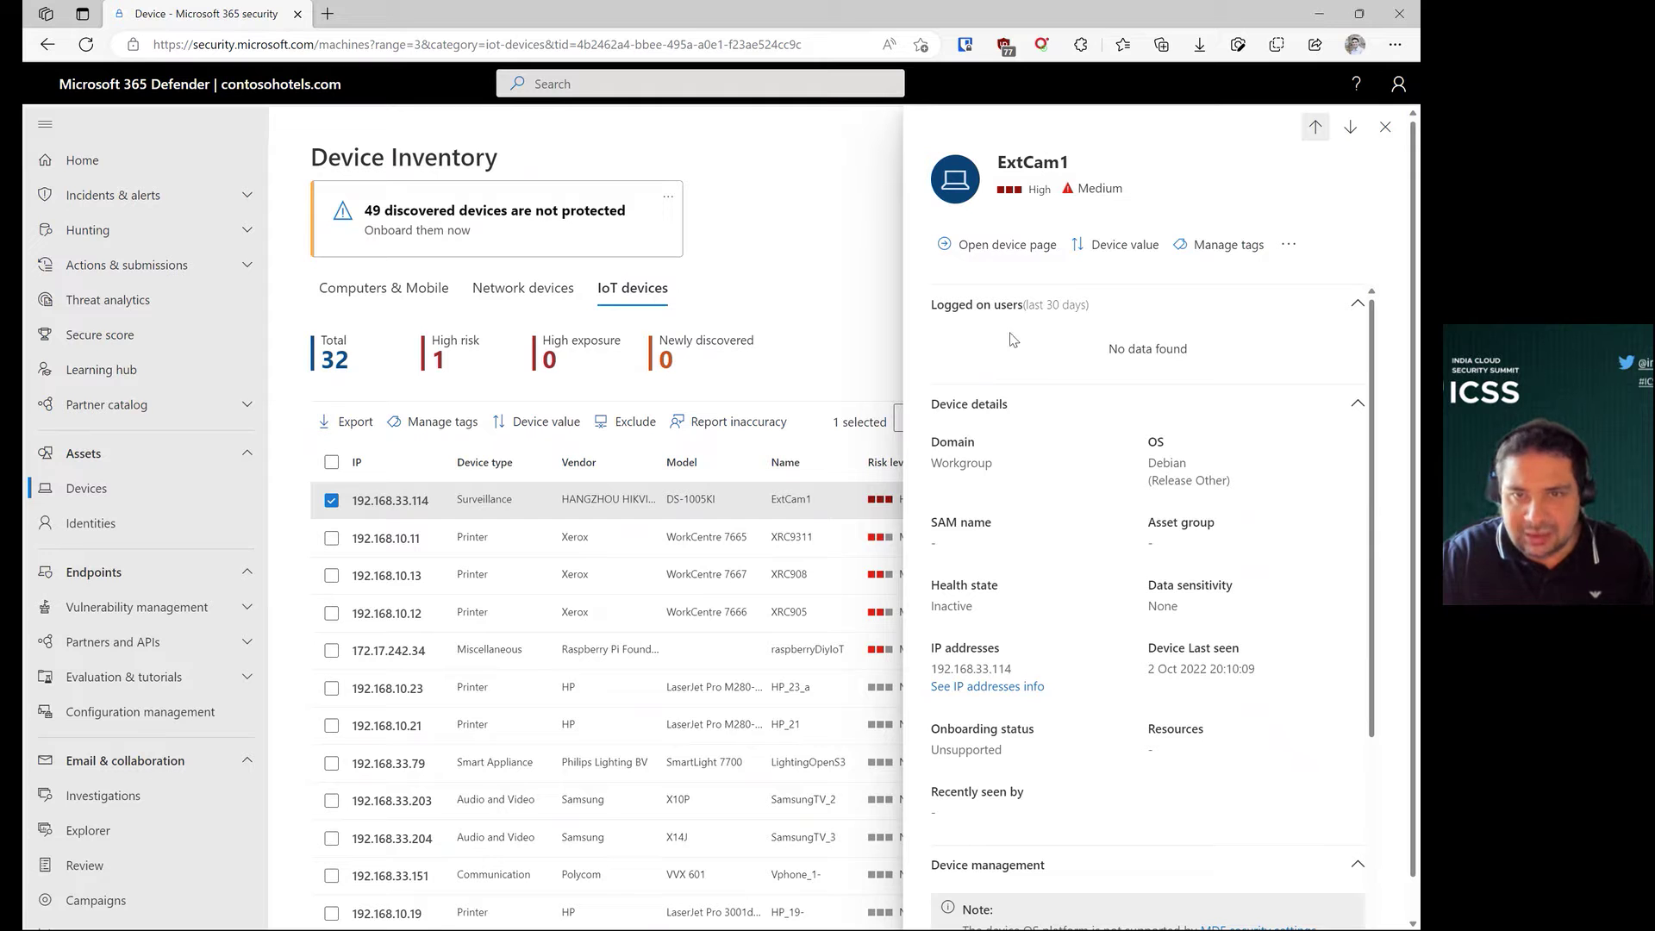
{"action": "left_click", "coordinate": [992, 258]}
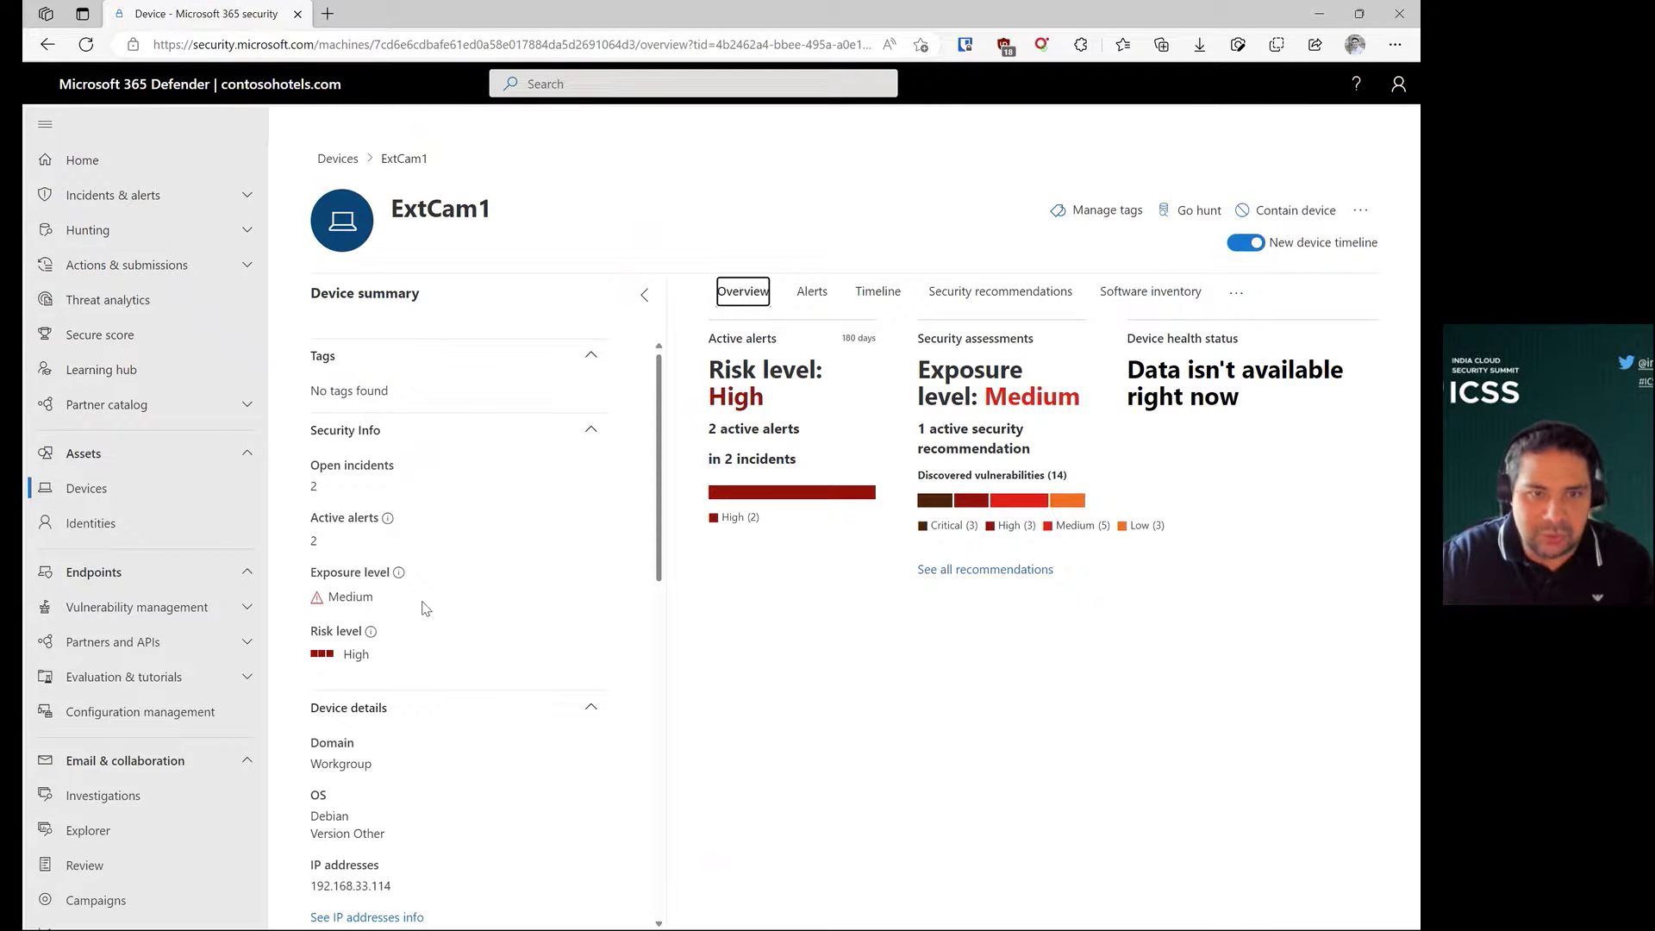
Read through the ExtCam1 device summary, covering security info, device details, device management and network activity
{"action": "scroll", "coordinate": [399, 625], "scroll_direction": "down", "scroll_amount": 1}
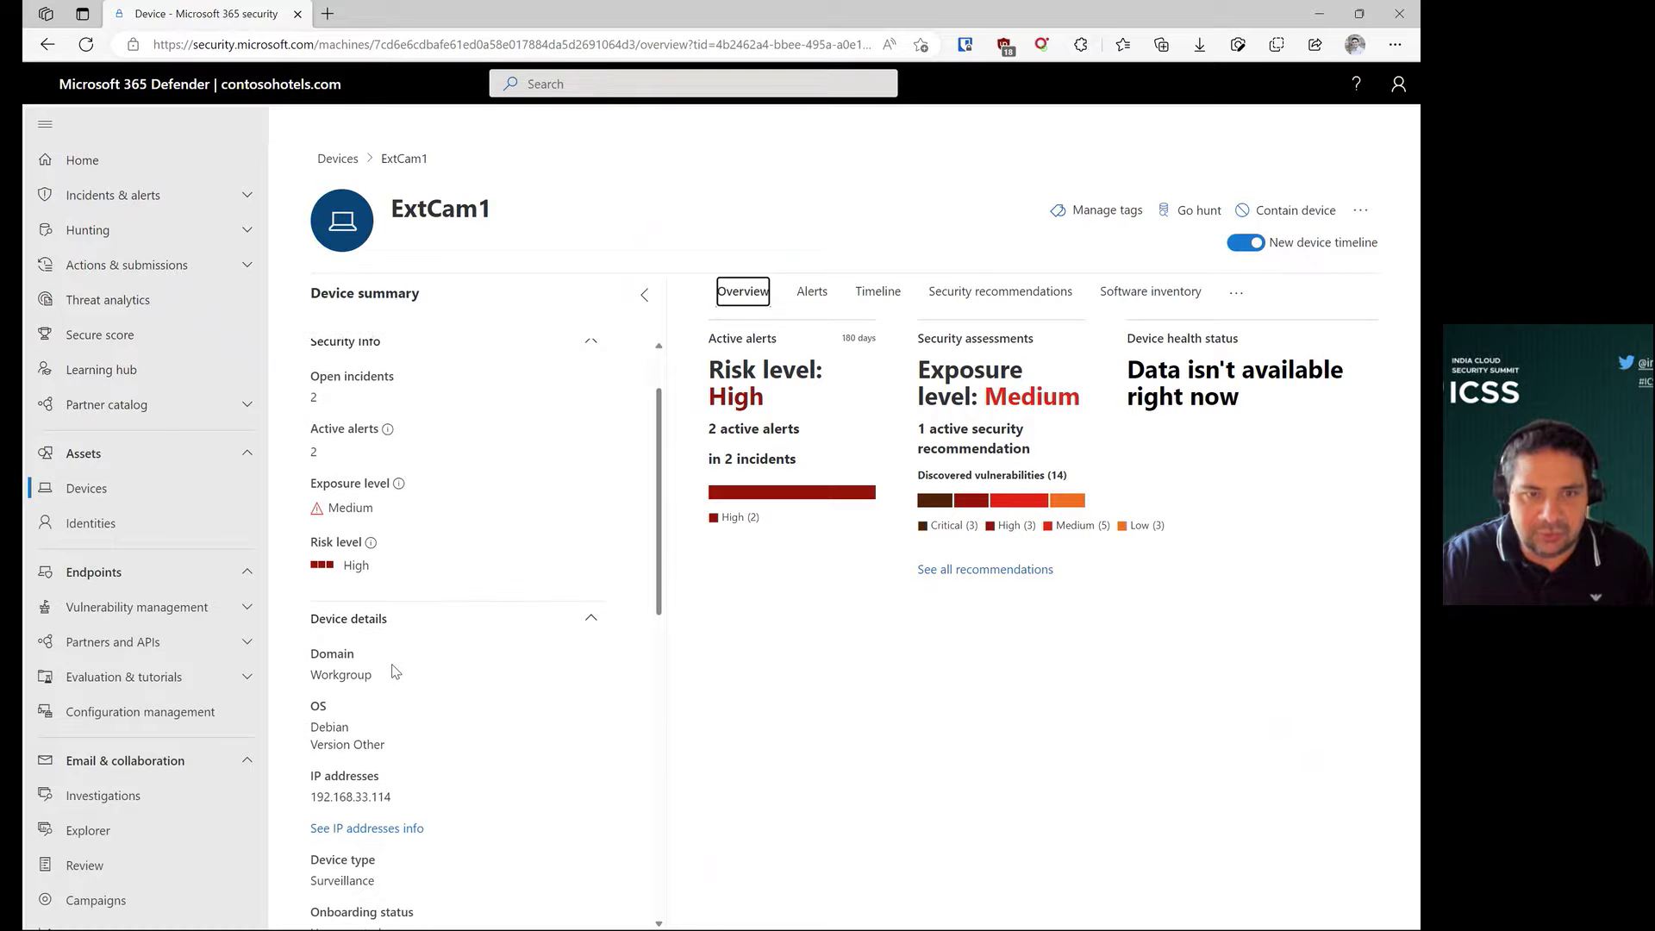
{"action": "scroll", "coordinate": [380, 676], "scroll_direction": "down", "scroll_amount": 1}
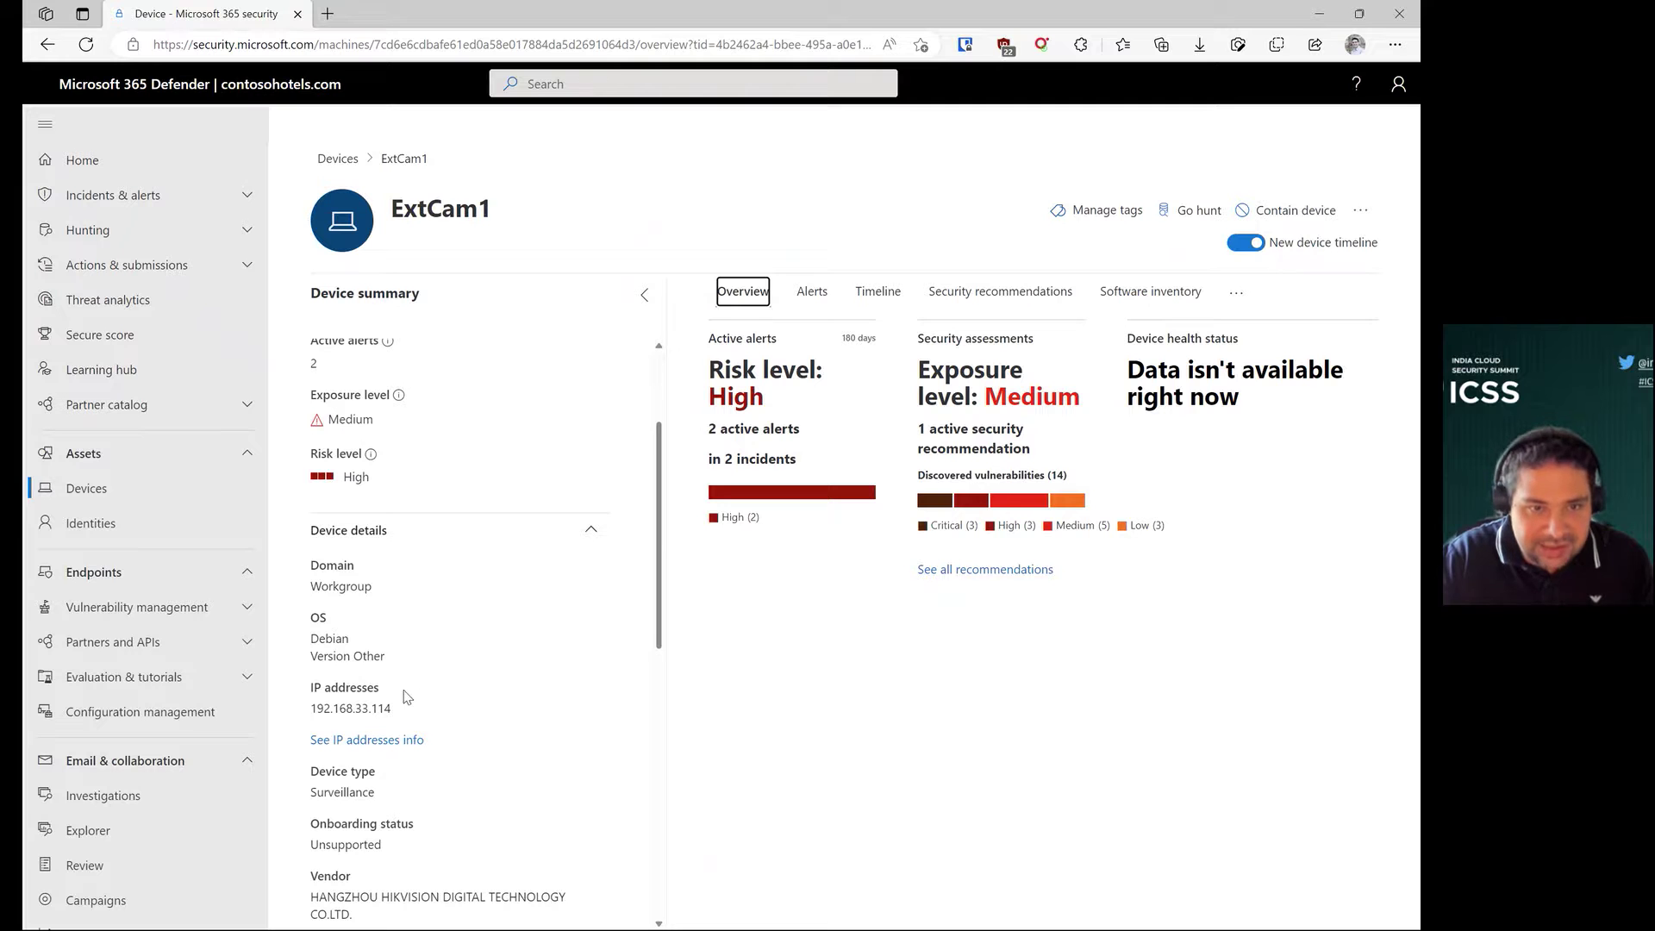
{"action": "scroll", "coordinate": [380, 711], "scroll_direction": "down", "scroll_amount": 1}
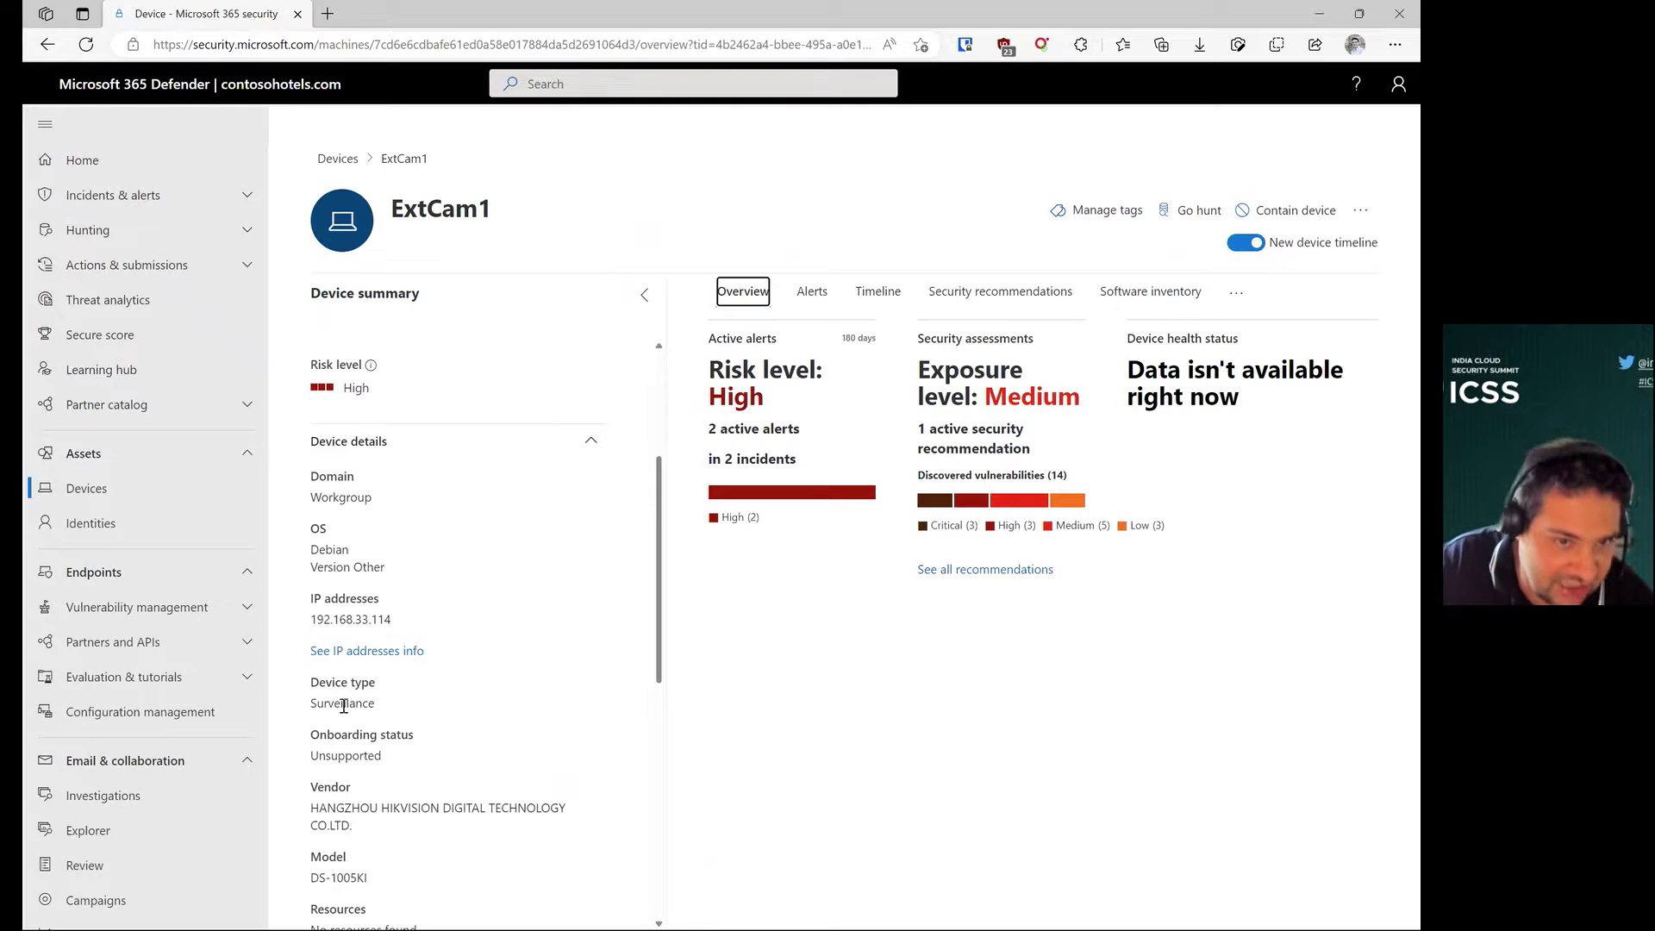
{"action": "scroll", "coordinate": [343, 705], "scroll_direction": "down", "scroll_amount": 2}
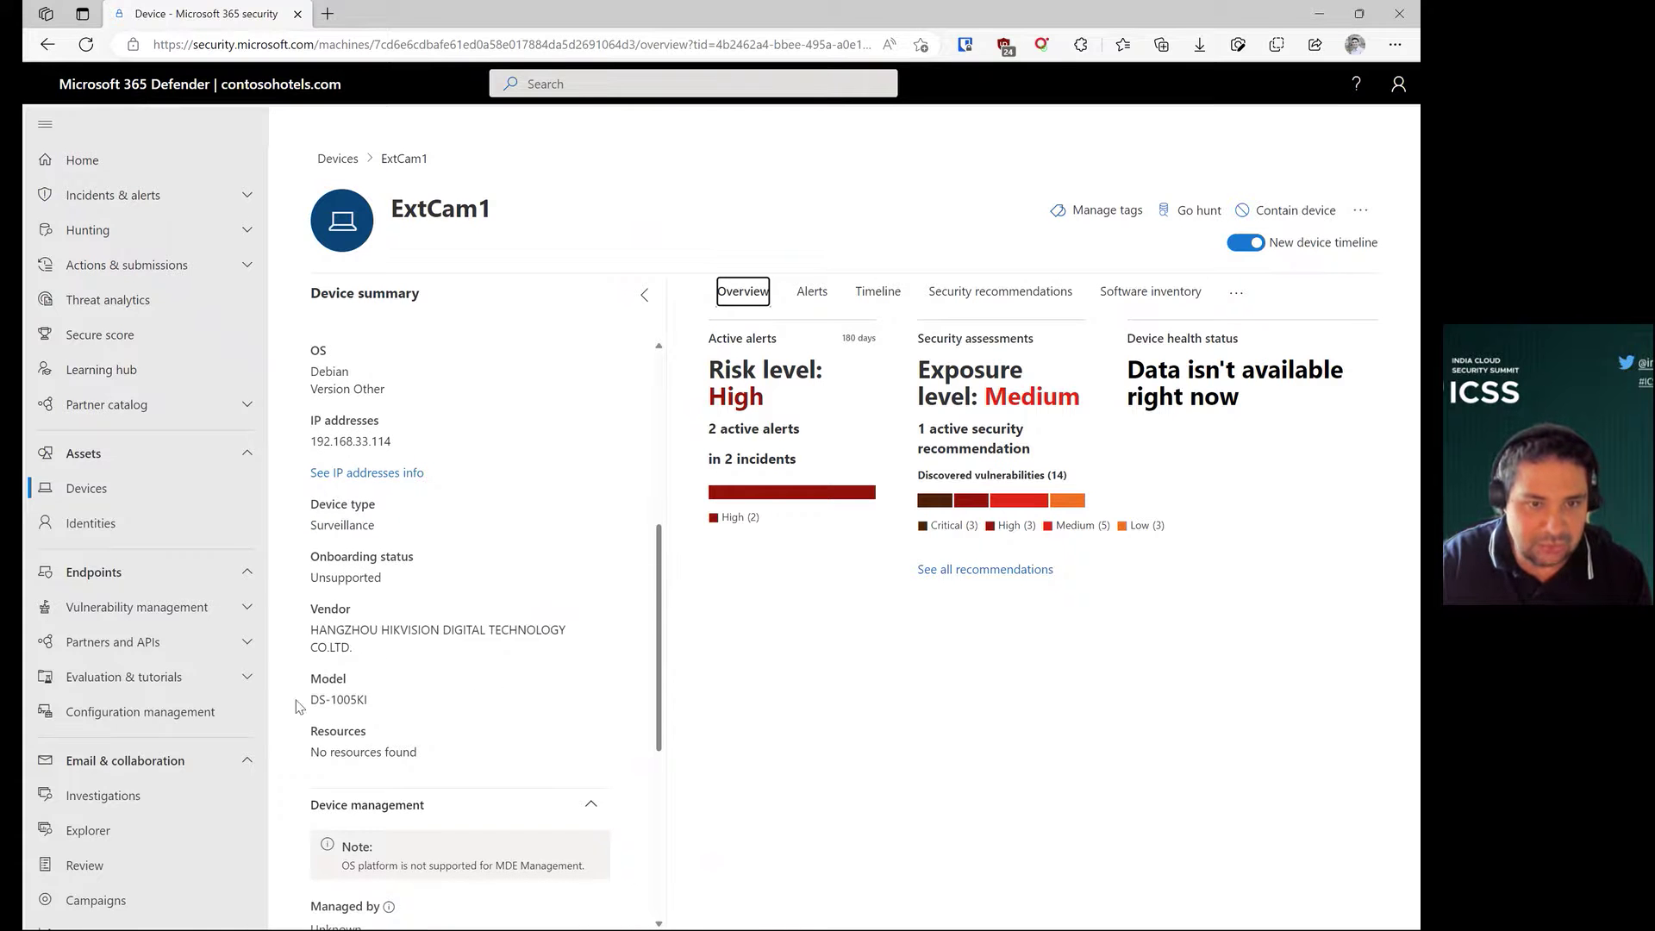
{"action": "scroll", "coordinate": [459, 672], "scroll_direction": "down", "scroll_amount": 3}
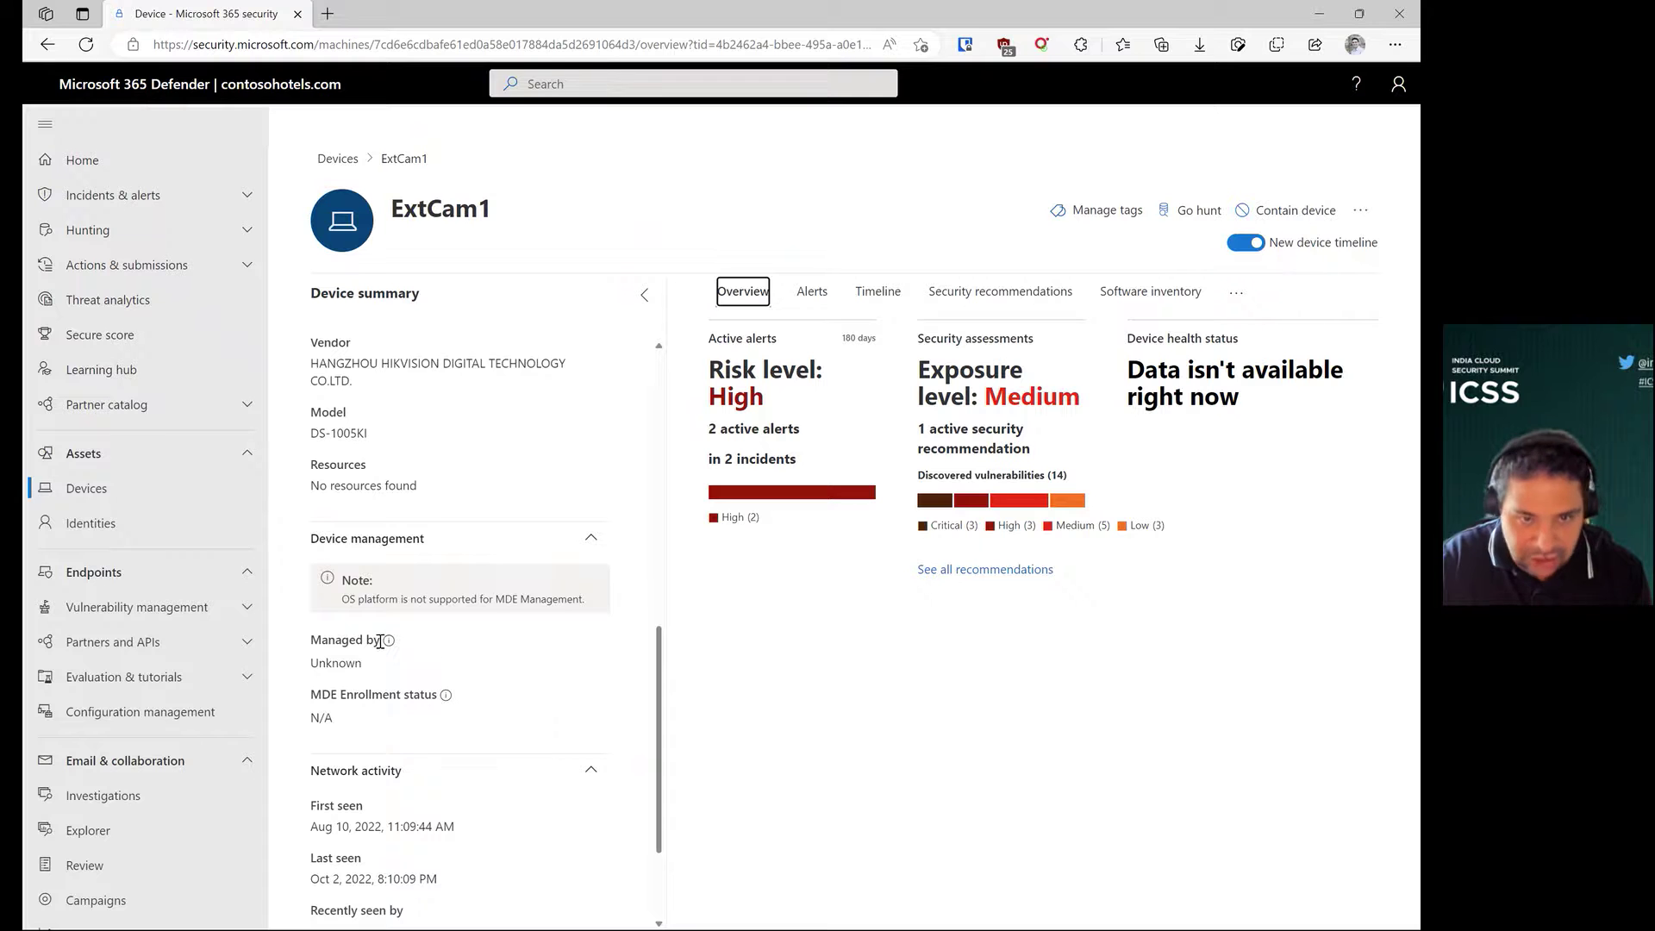
{"action": "scroll", "coordinate": [399, 682], "scroll_direction": "down", "scroll_amount": 1}
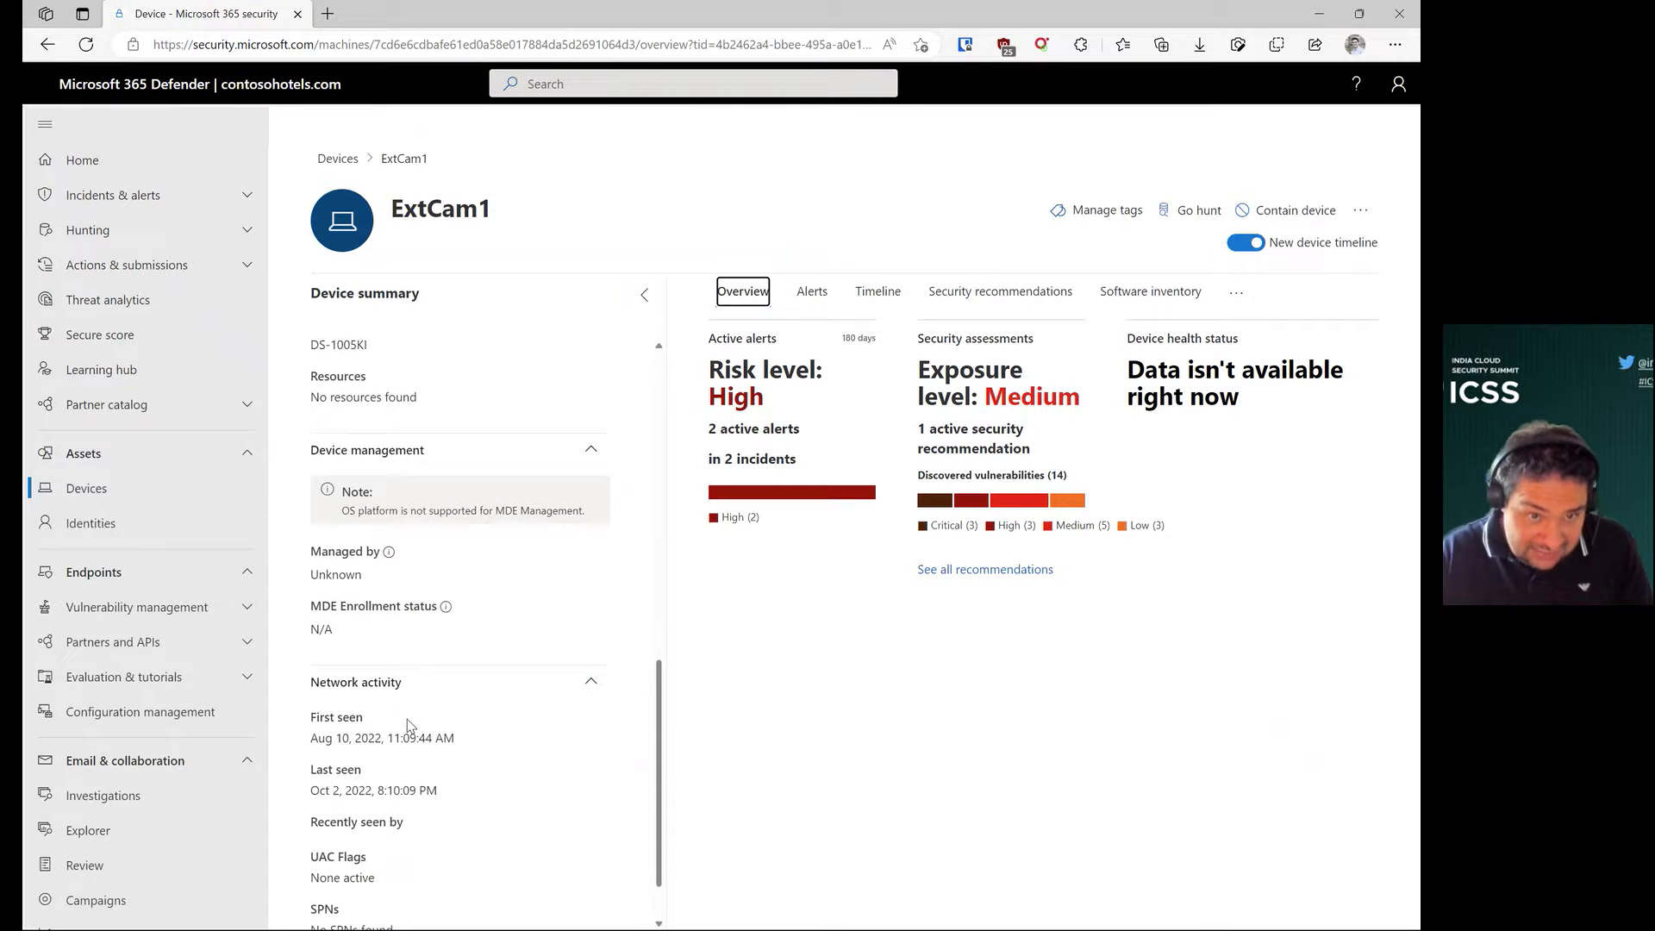
{"action": "scroll", "coordinate": [413, 724], "scroll_direction": "down", "scroll_amount": 1}
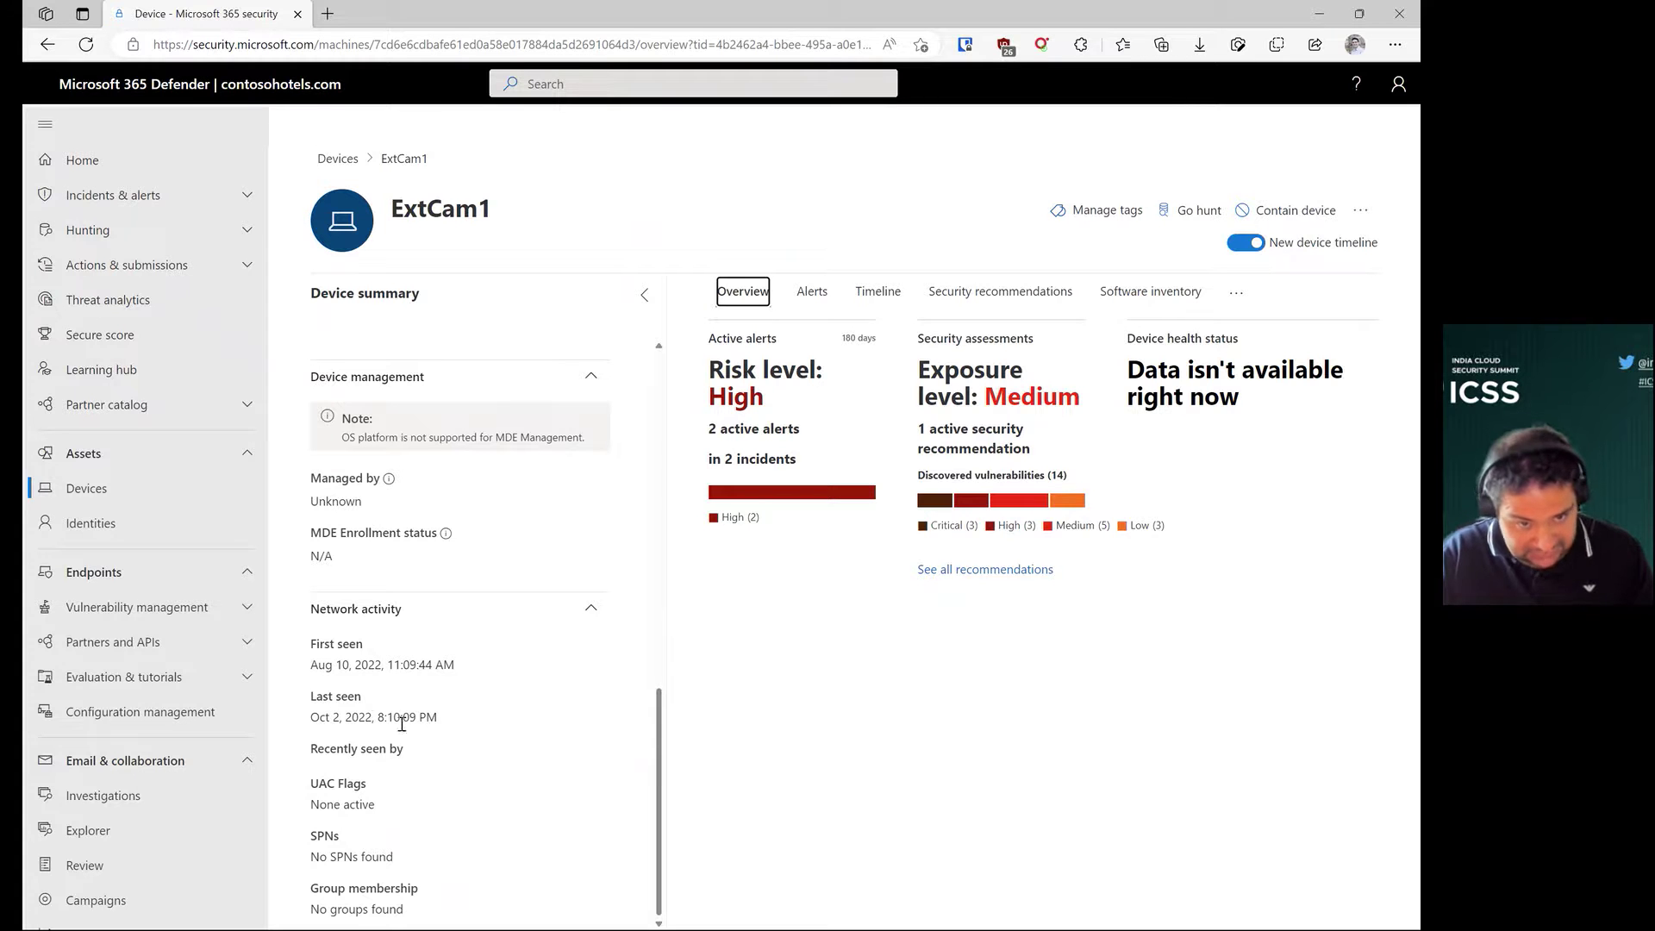
{"action": "scroll", "coordinate": [642, 651], "scroll_direction": "up", "scroll_amount": 6}
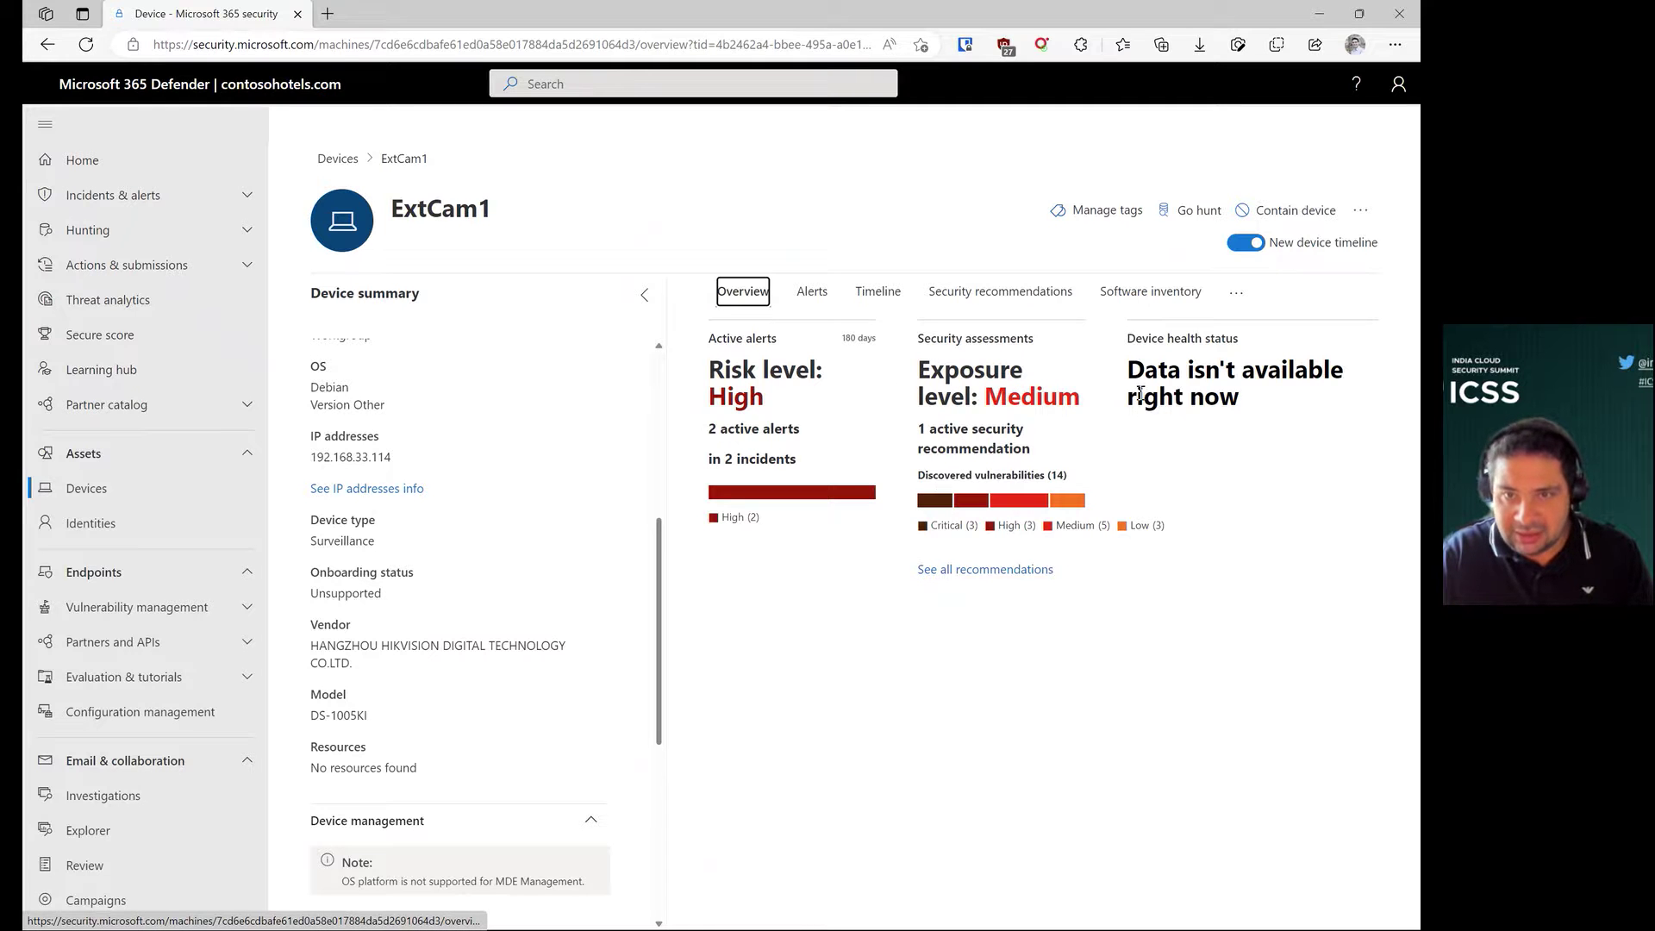
Review the ExtCam1 alerts and view its event timeline for a 30 Days range, including the marked alerts
{"action": "left_click", "coordinate": [810, 293]}
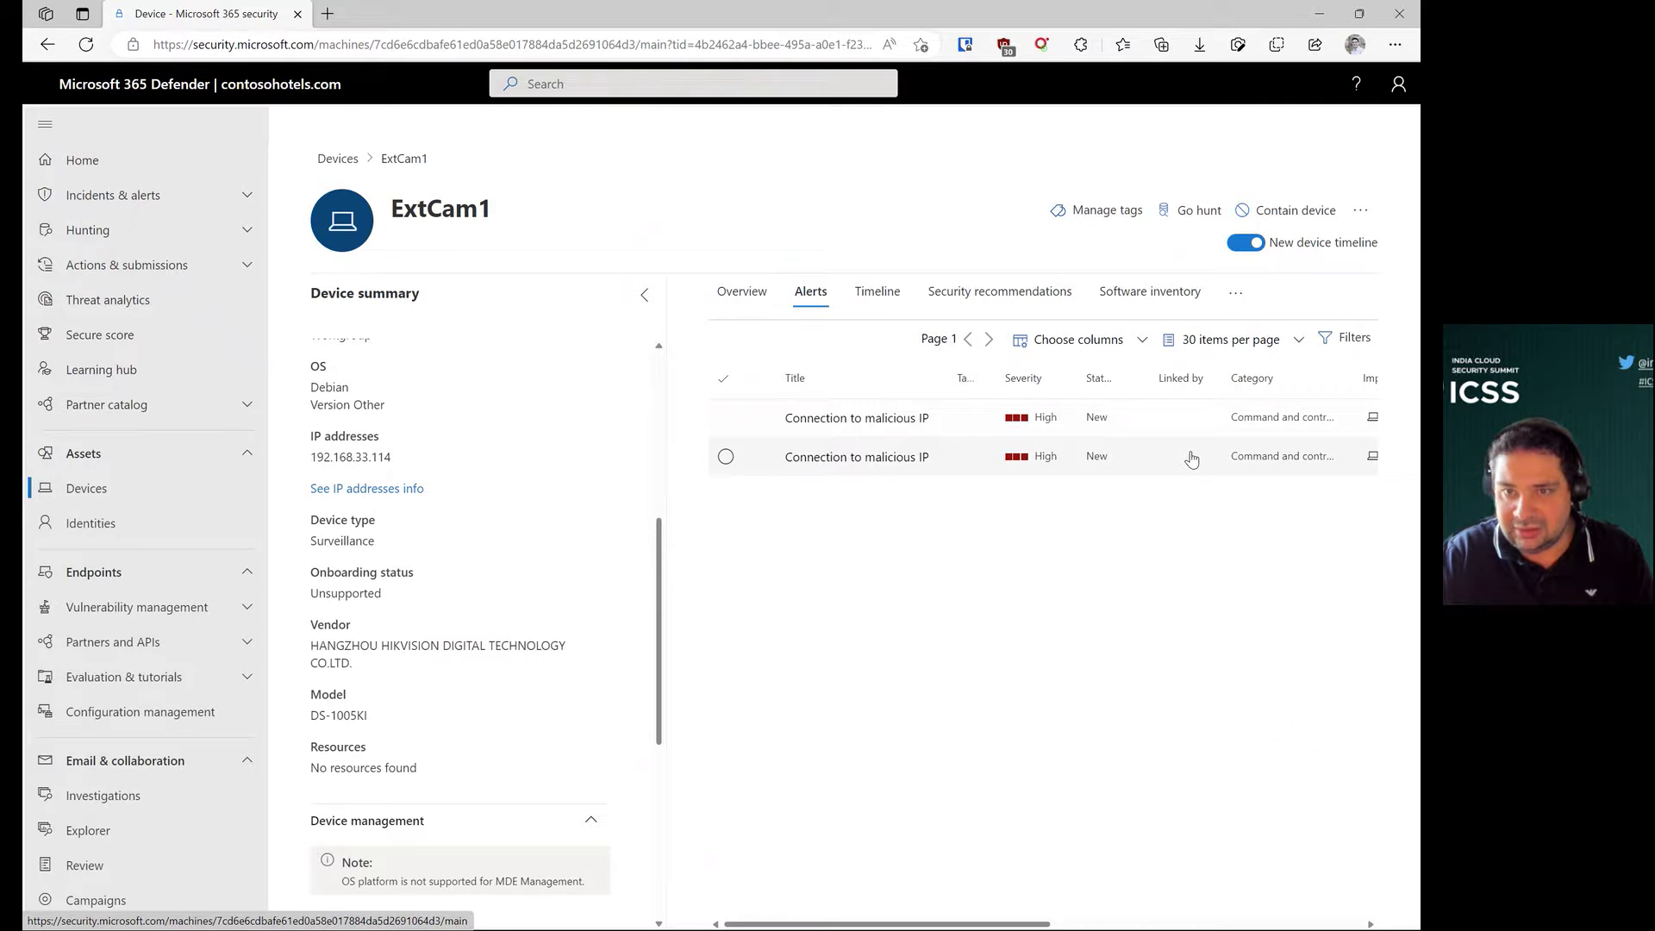
{"action": "left_click", "coordinate": [866, 298]}
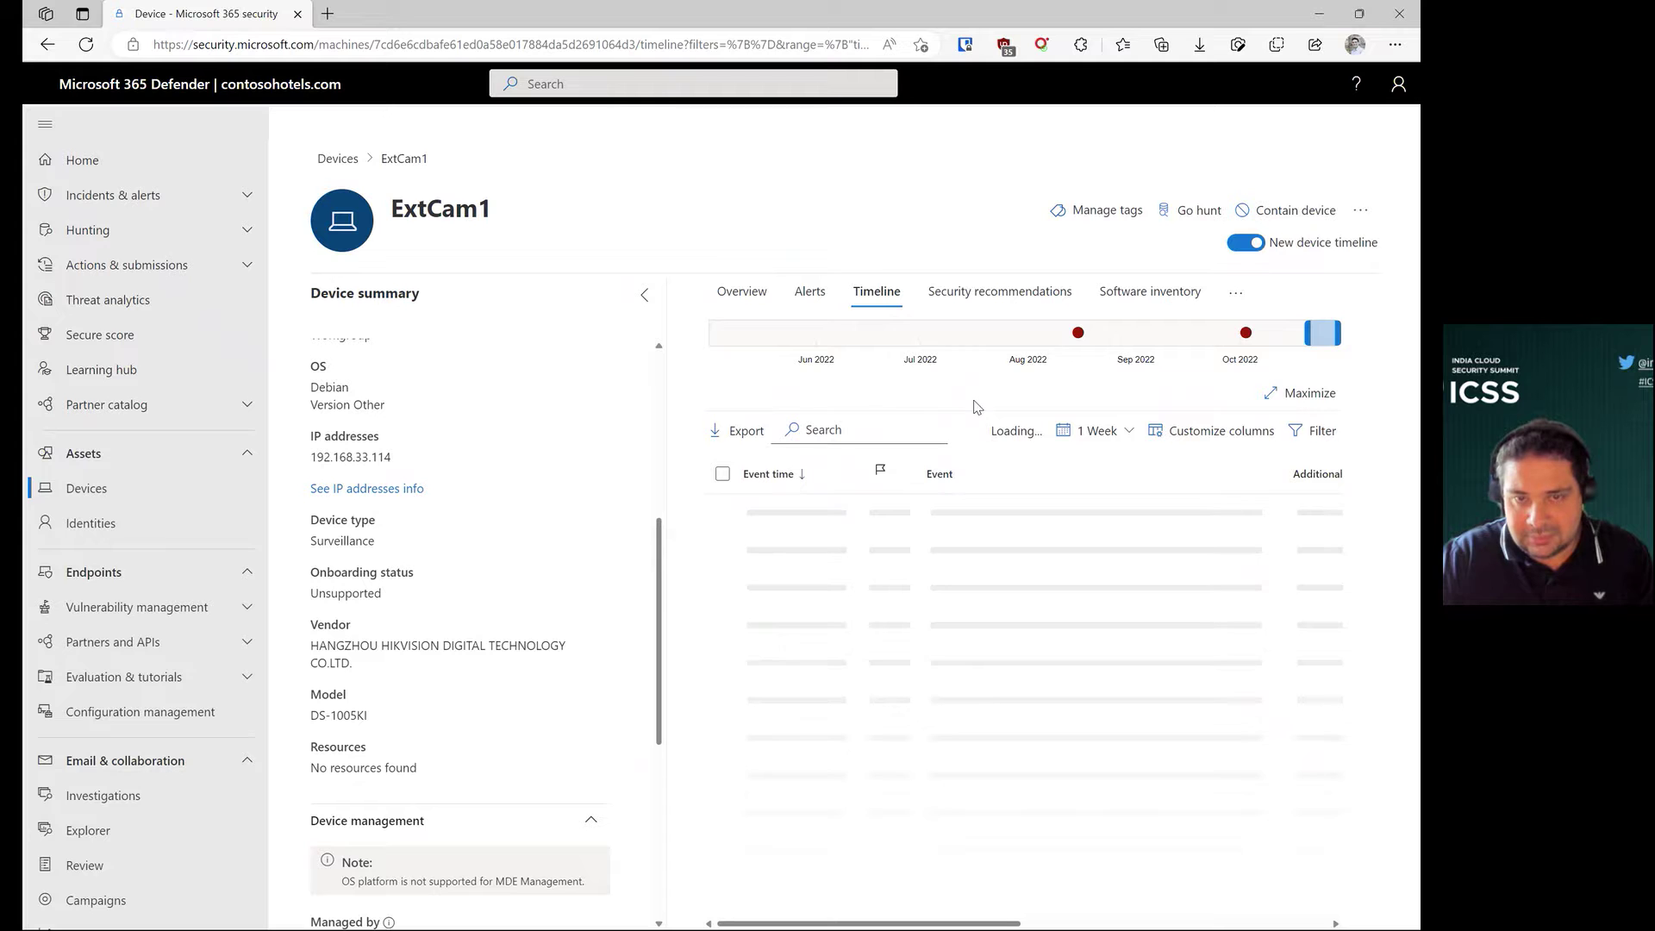
{"action": "left_click", "coordinate": [1097, 448]}
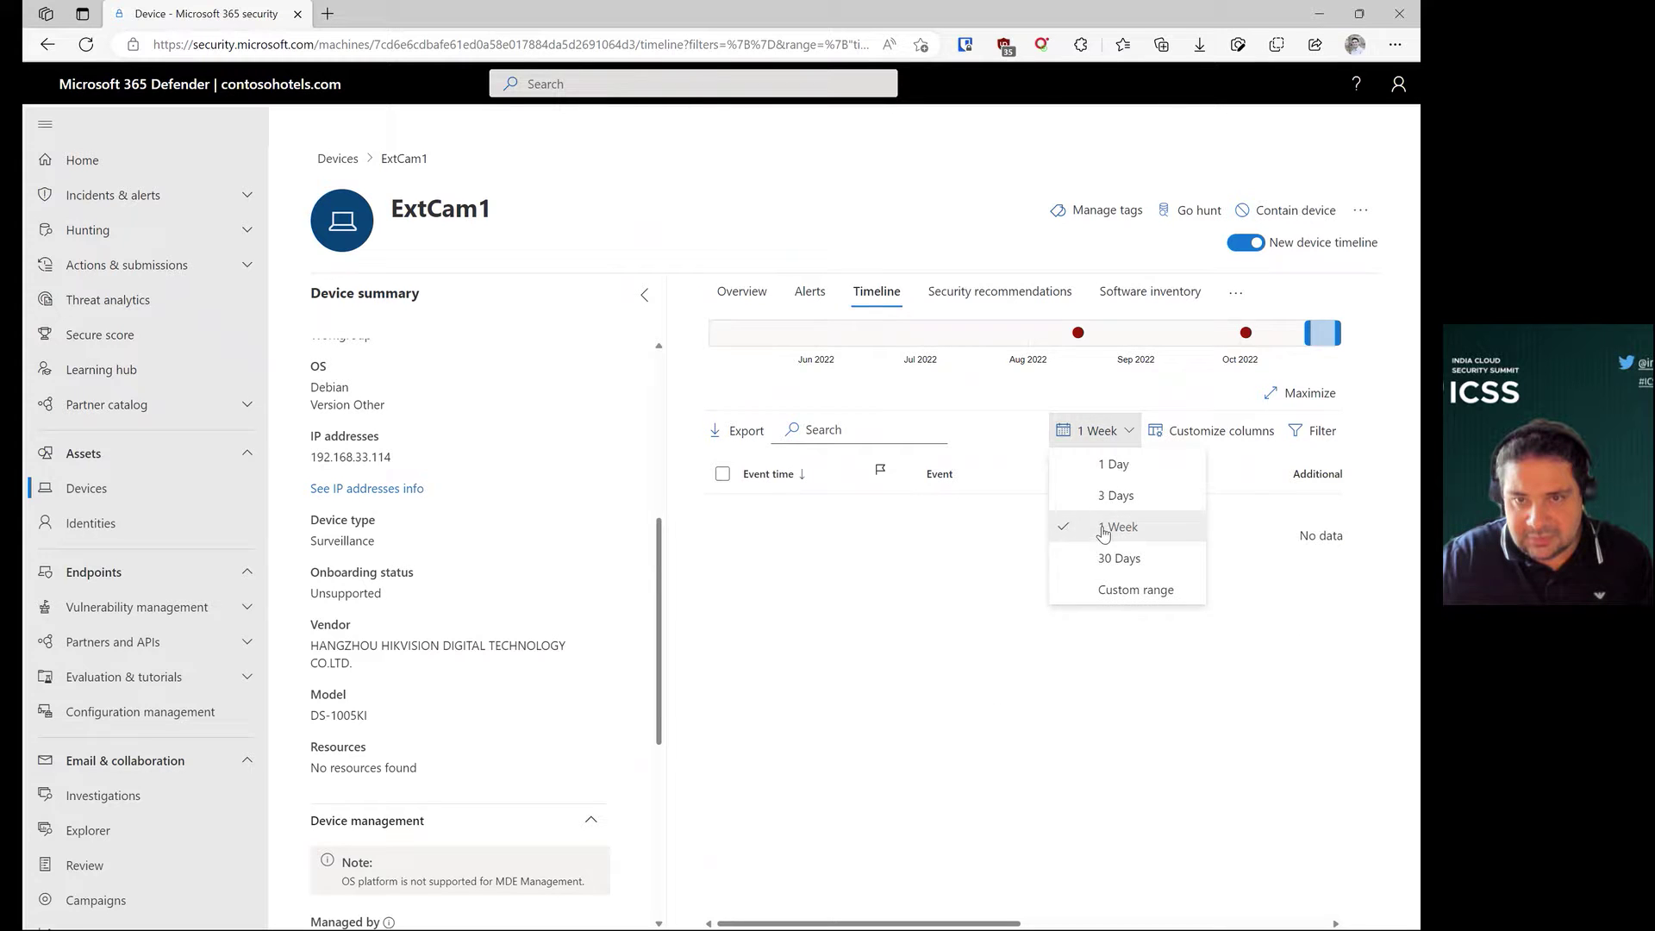
{"action": "left_click", "coordinate": [1093, 559]}
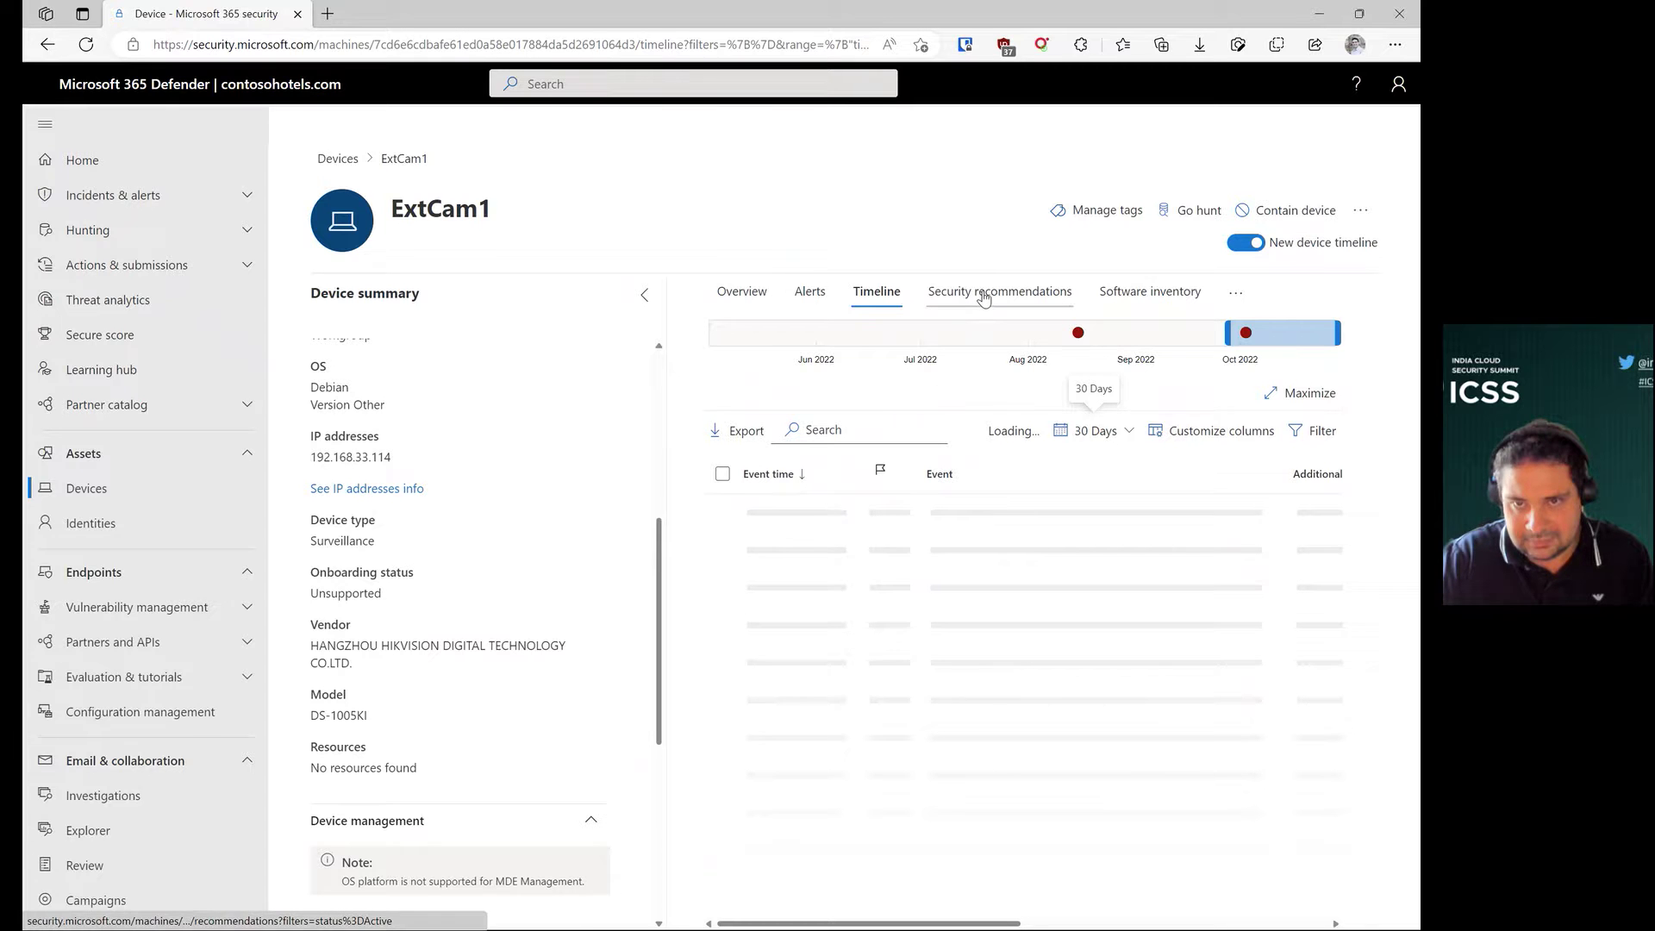
{"action": "mouse_move", "coordinate": [1078, 339]}
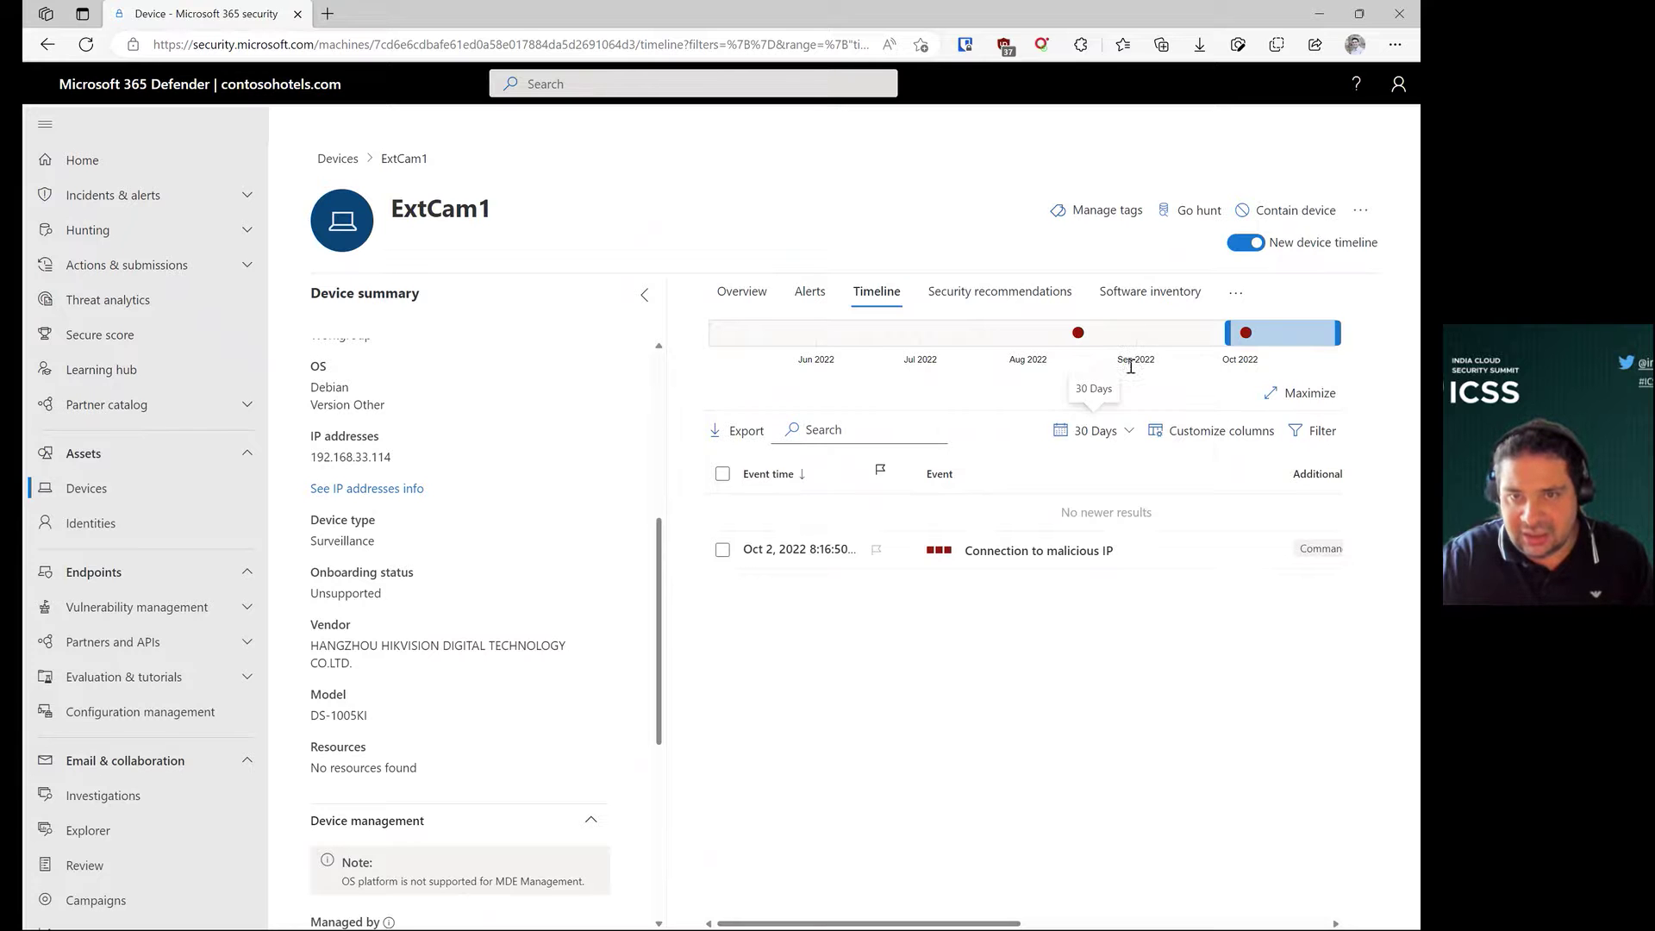
{"action": "mouse_move", "coordinate": [1247, 341]}
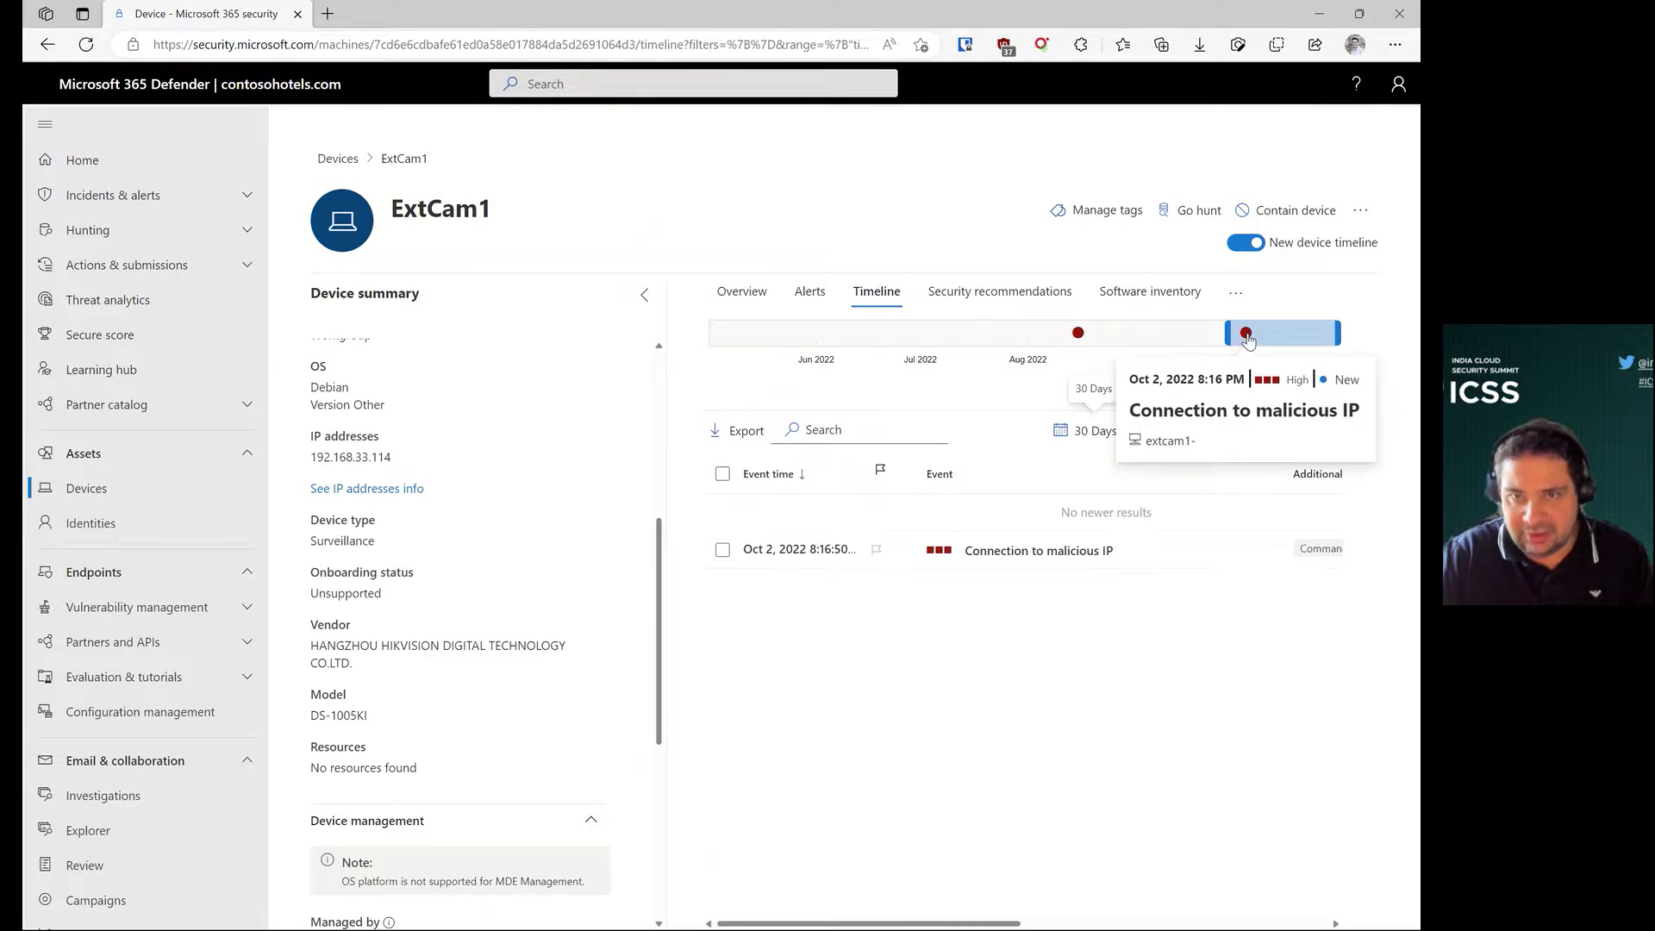
Check the ExtCam1 security recommendations and software inventory, and return to the device overview
{"action": "left_click", "coordinate": [993, 299]}
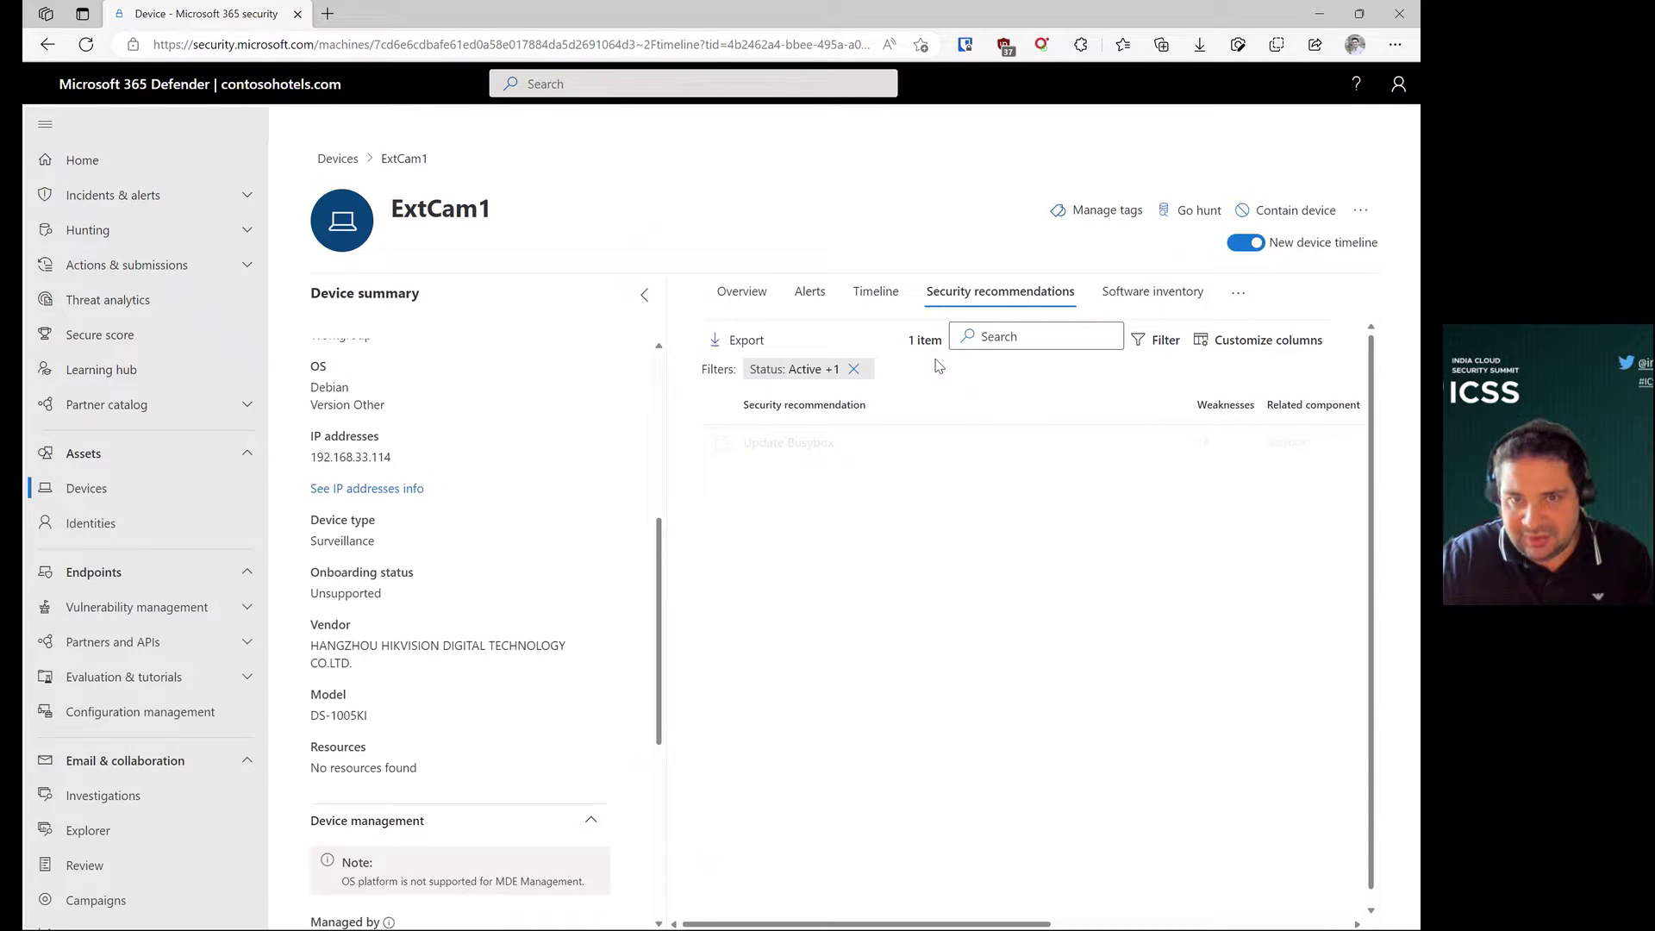
{"action": "left_click", "coordinate": [1163, 294]}
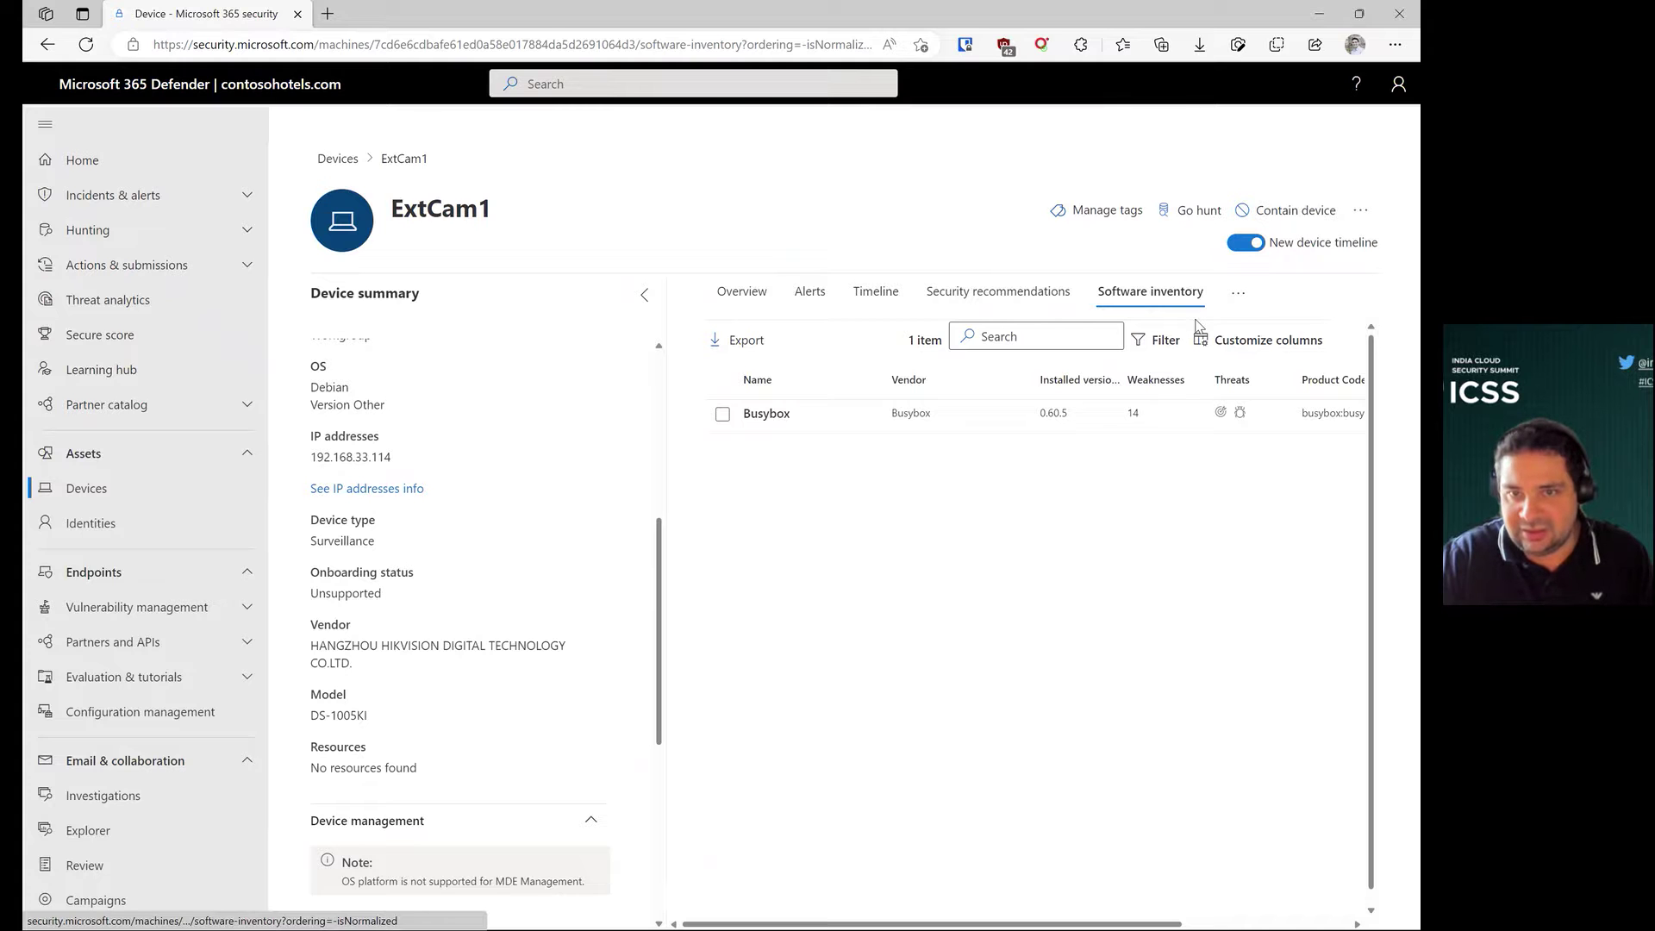
{"action": "left_click", "coordinate": [735, 293]}
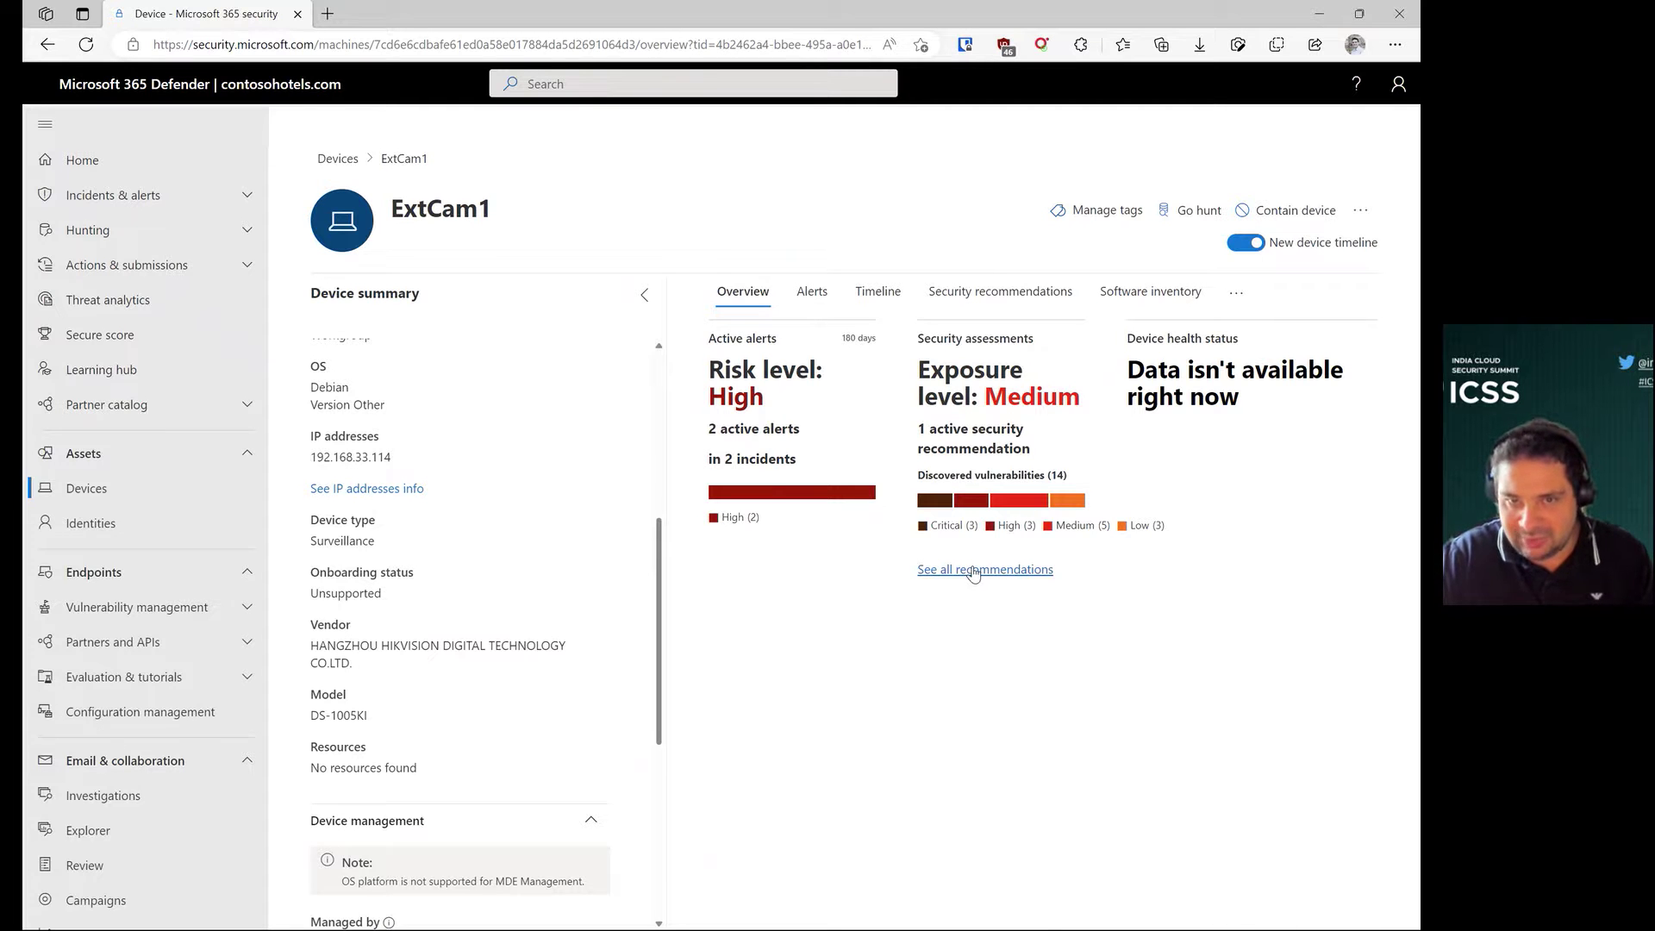
Show all recommendations from the overview's security assessments, and select and deselect the Update Busybox entry
{"action": "left_click", "coordinate": [973, 573]}
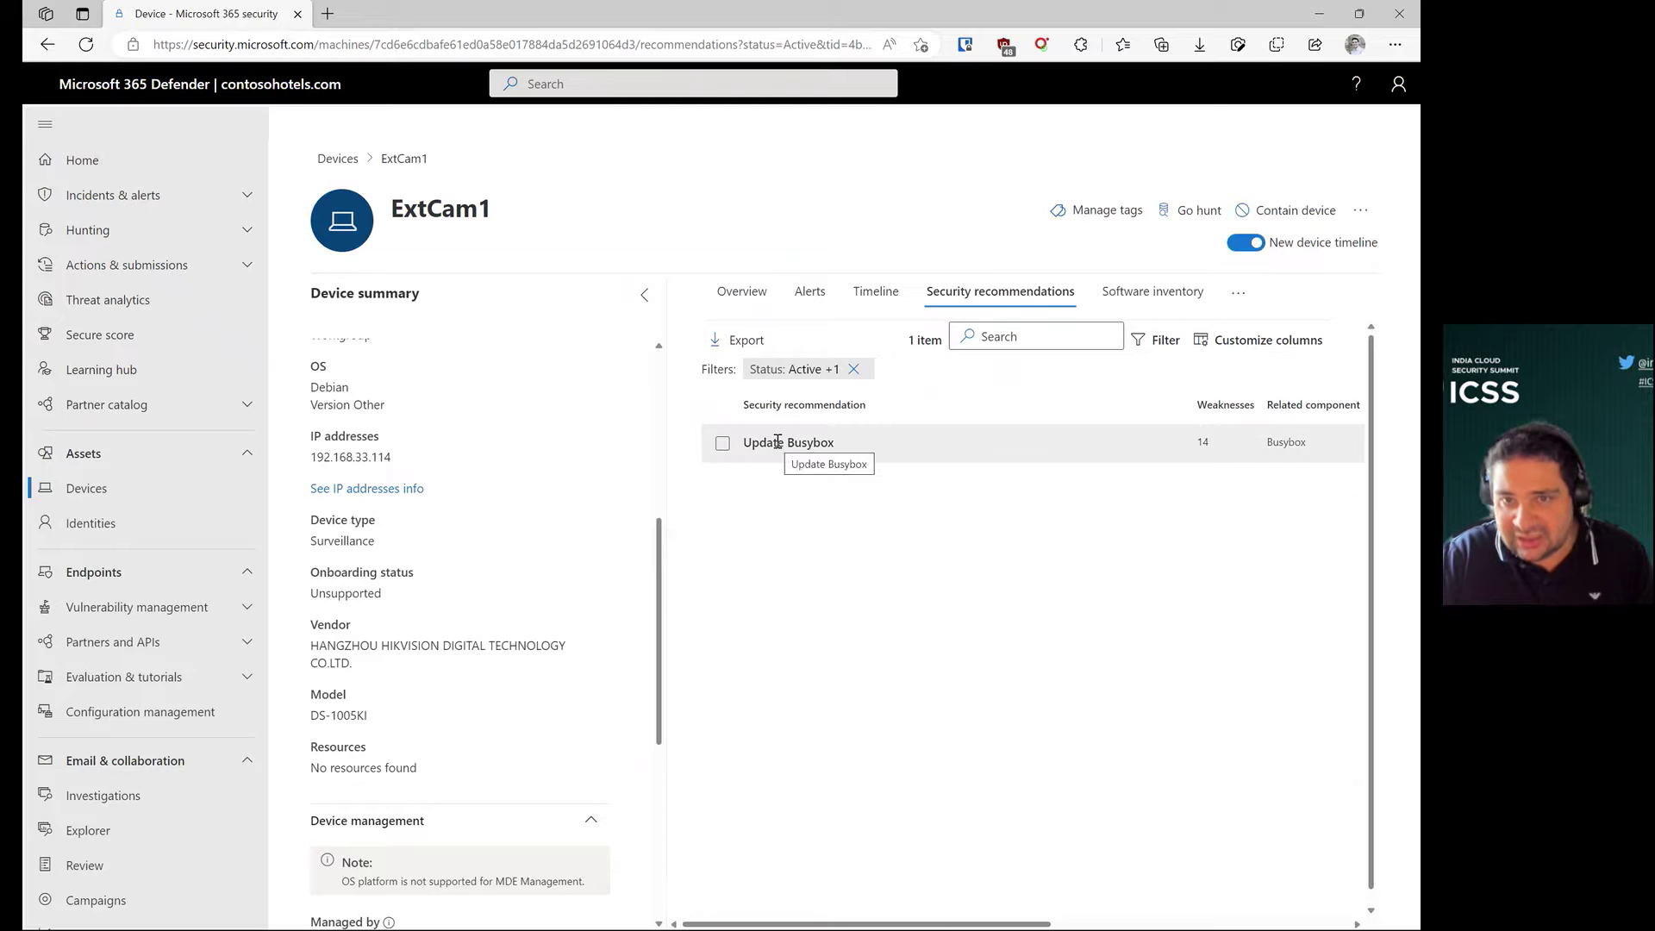
{"action": "left_click", "coordinate": [722, 443]}
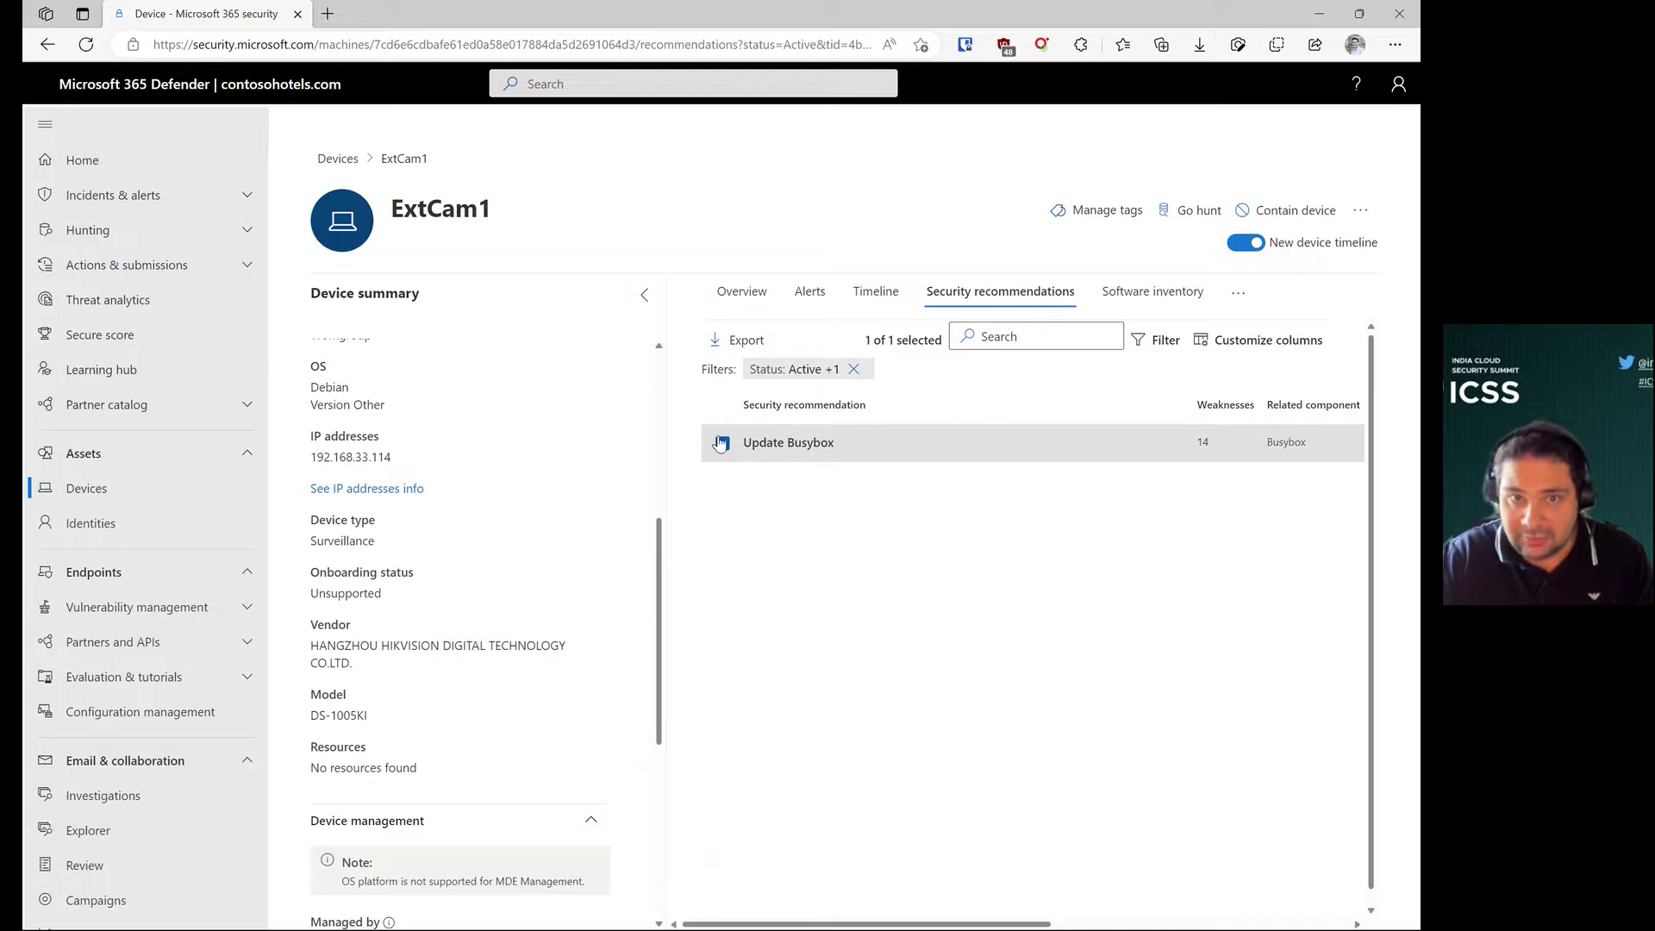
{"action": "left_click", "coordinate": [721, 443]}
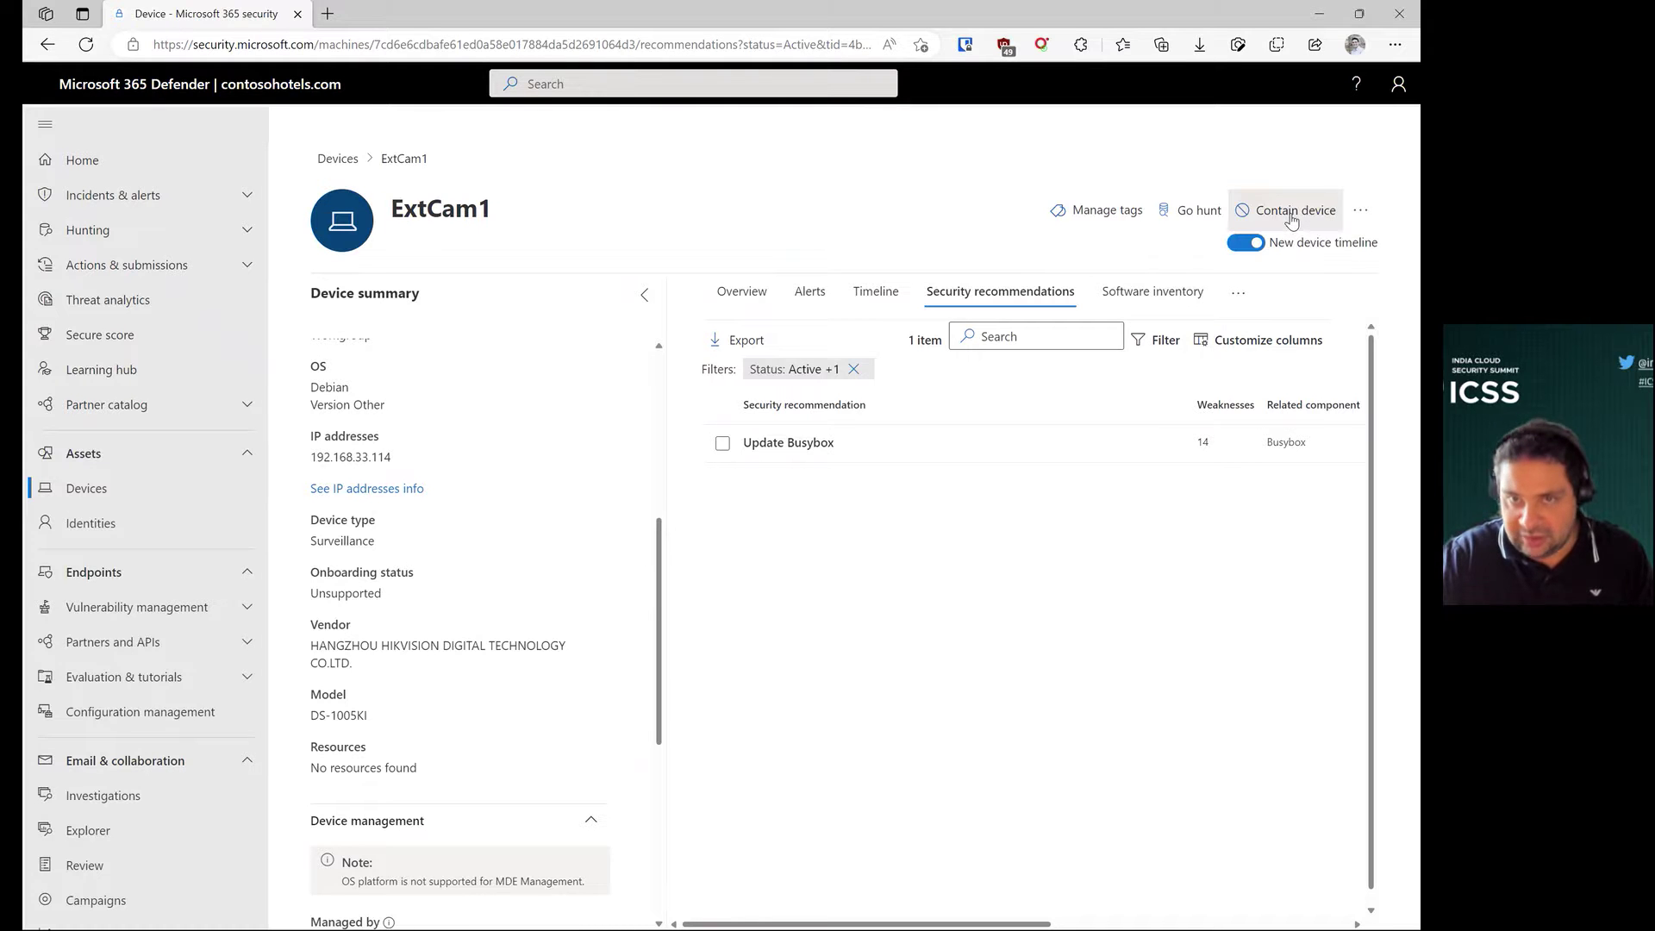
Look over the additional device actions offered for ExtCam1, then check its device management and network activity details
{"action": "left_click", "coordinate": [1362, 213]}
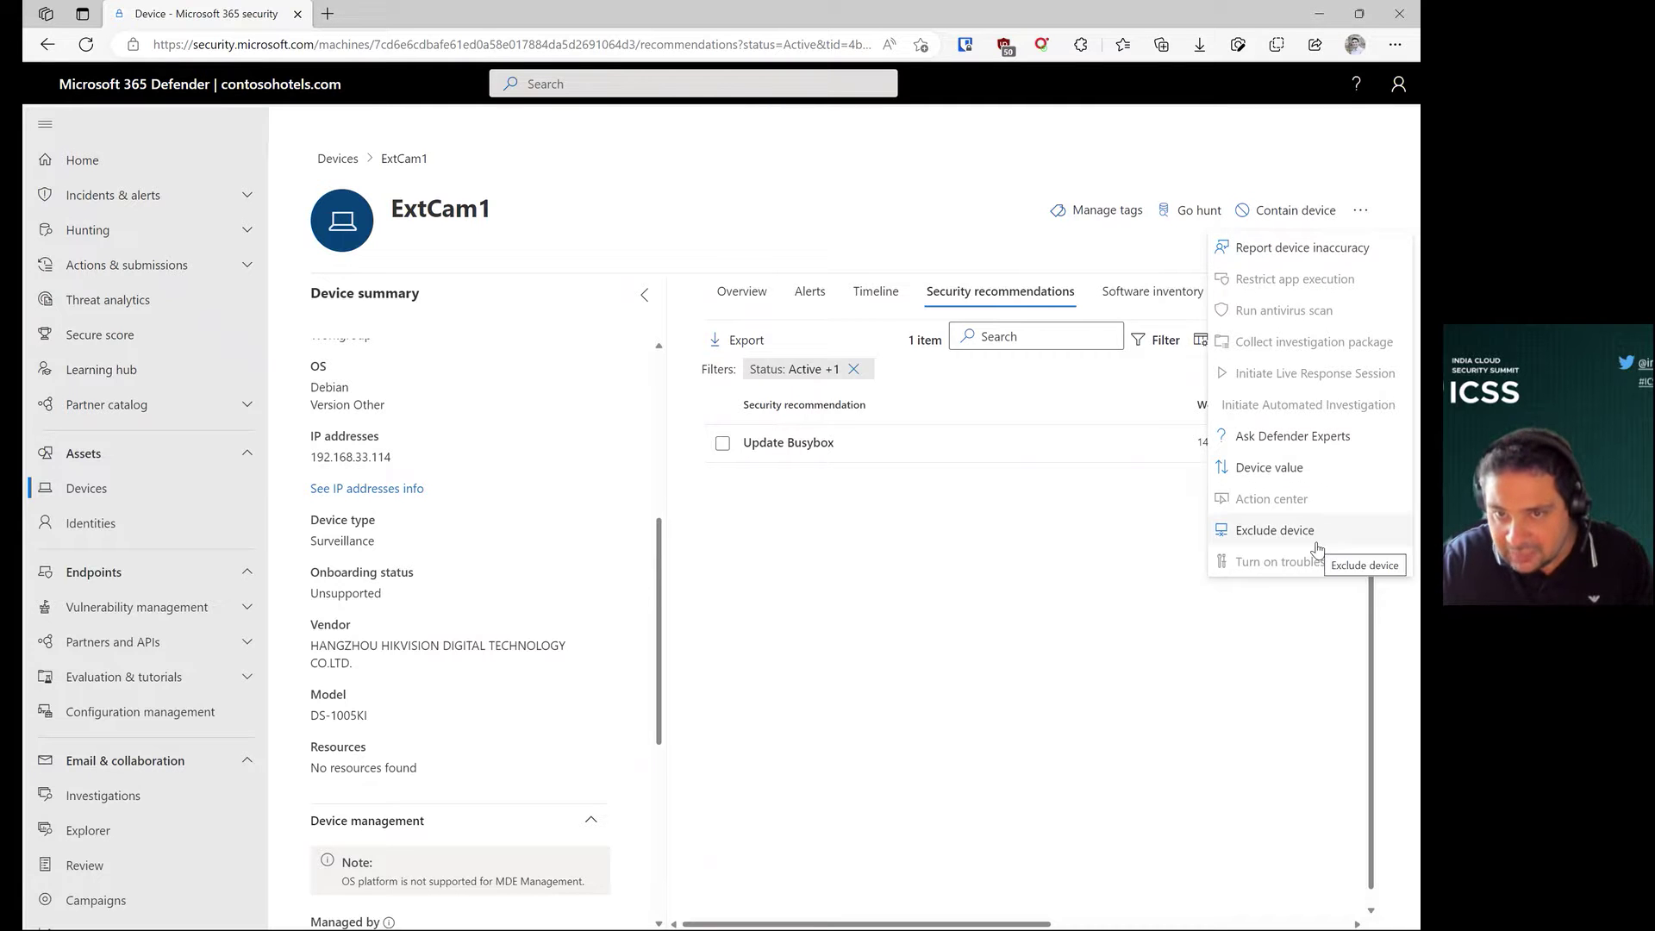
{"action": "left_click", "coordinate": [1083, 536]}
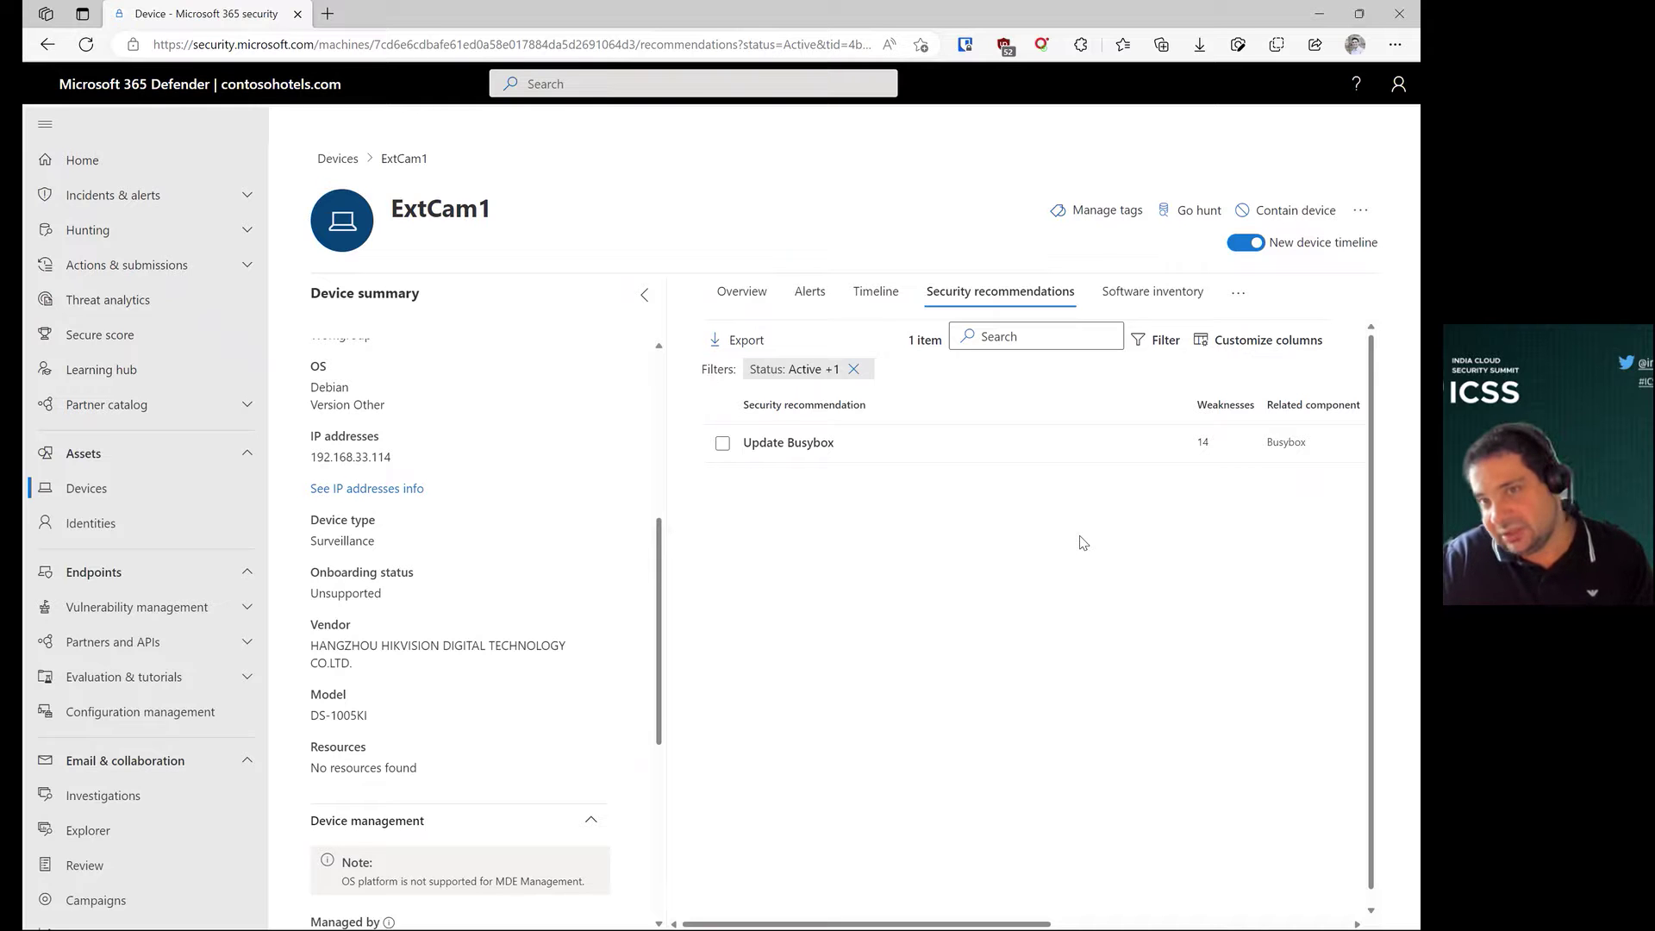
{"action": "left_click", "coordinate": [1360, 210]}
{"action": "left_click", "coordinate": [928, 210]}
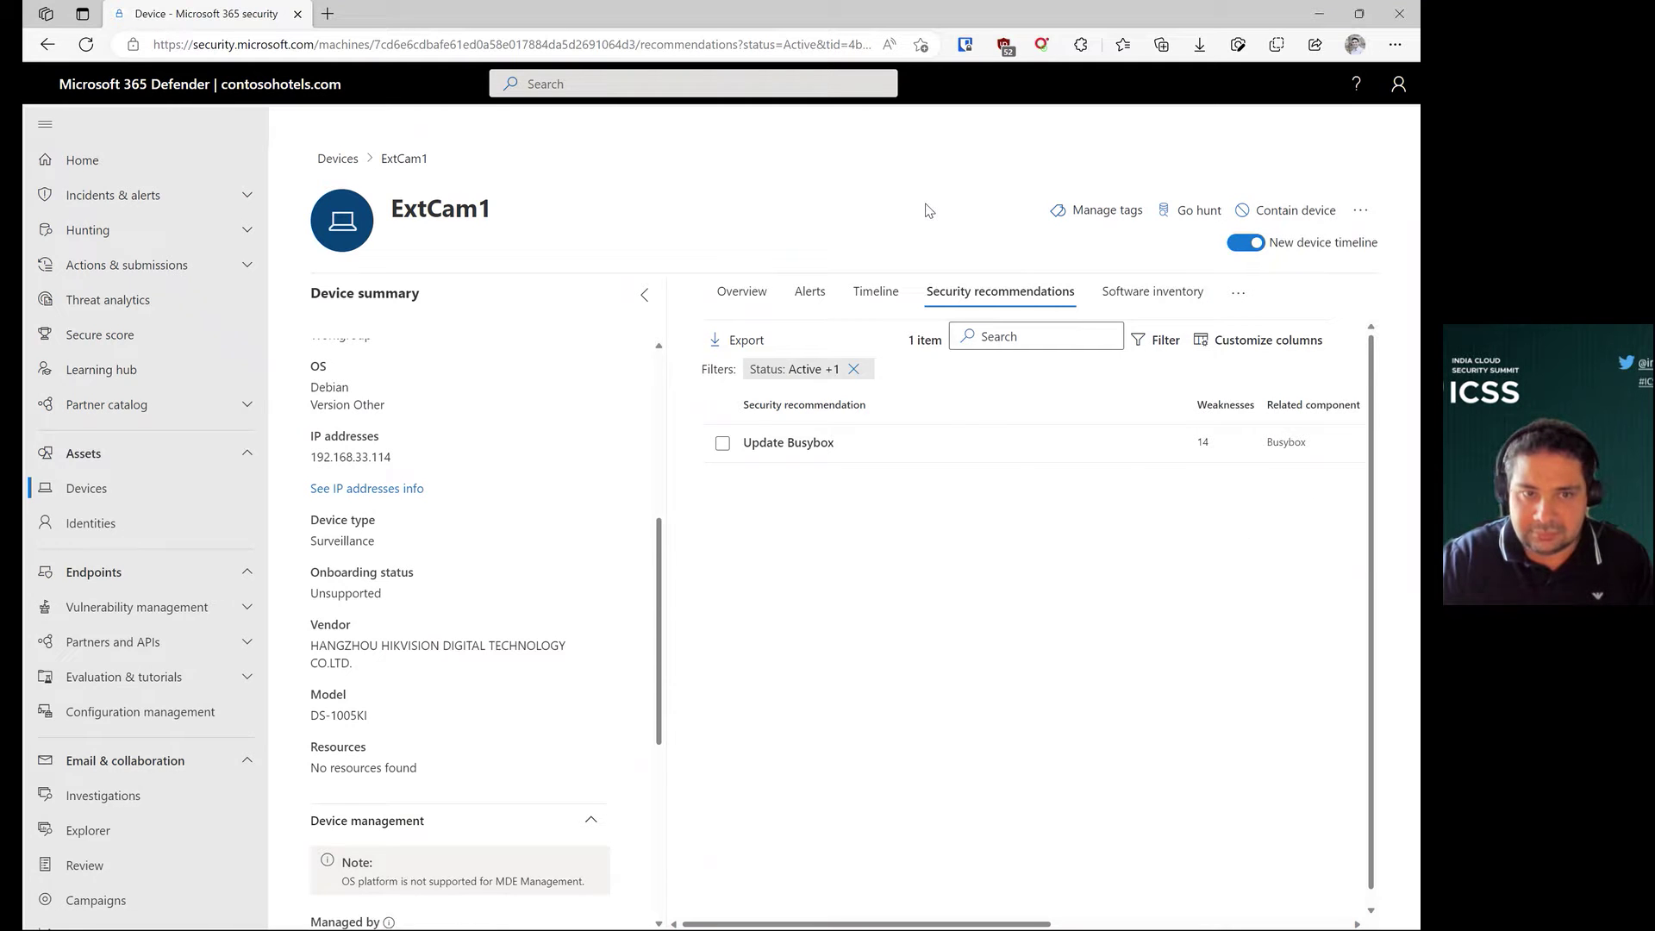
{"action": "scroll", "coordinate": [443, 614], "scroll_direction": "down", "scroll_amount": 5}
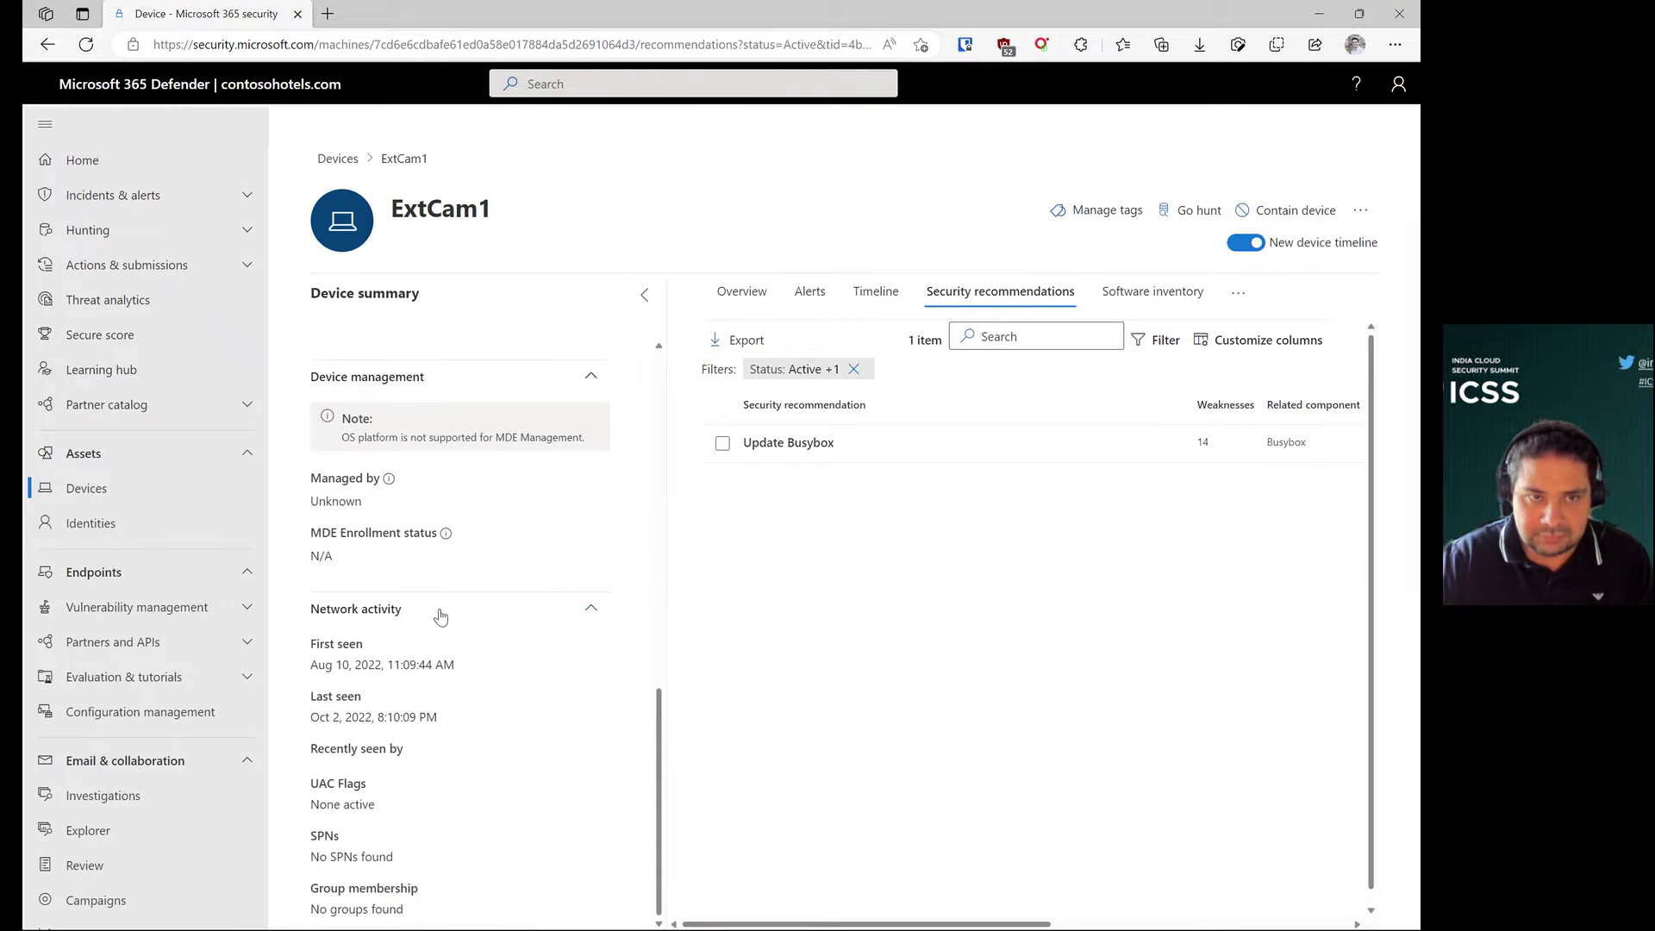
Leave the ExtCam1 page and look through the organization-wide Incidents and Alerts lists
{"action": "left_click", "coordinate": [102, 491]}
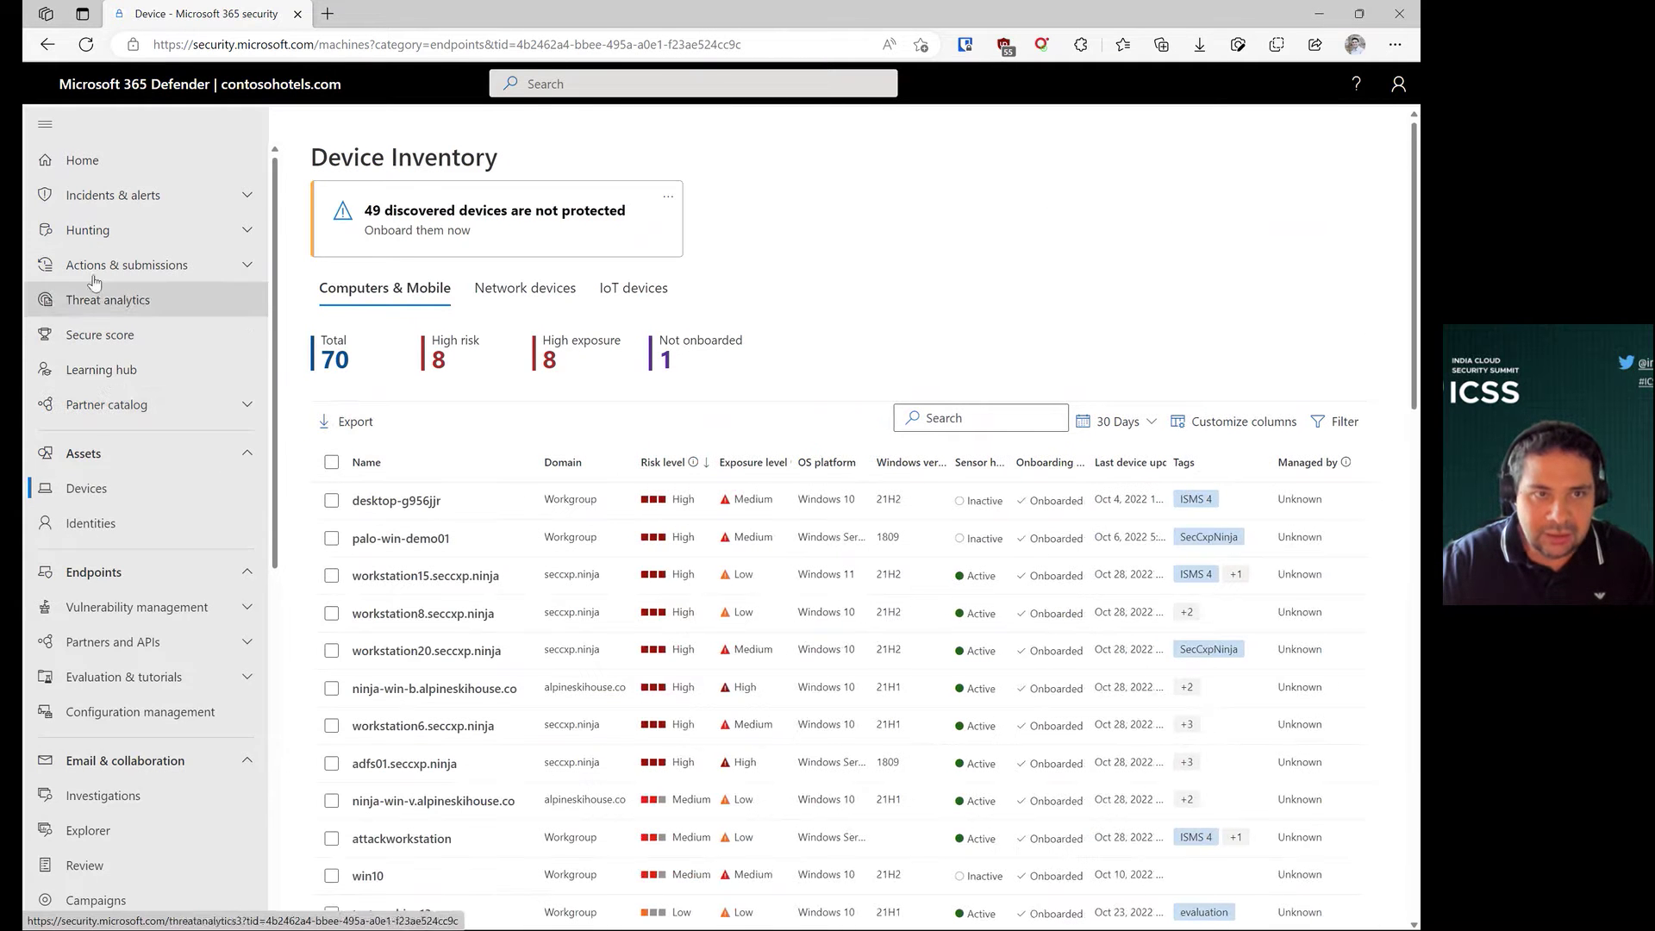
{"action": "left_click", "coordinate": [100, 197]}
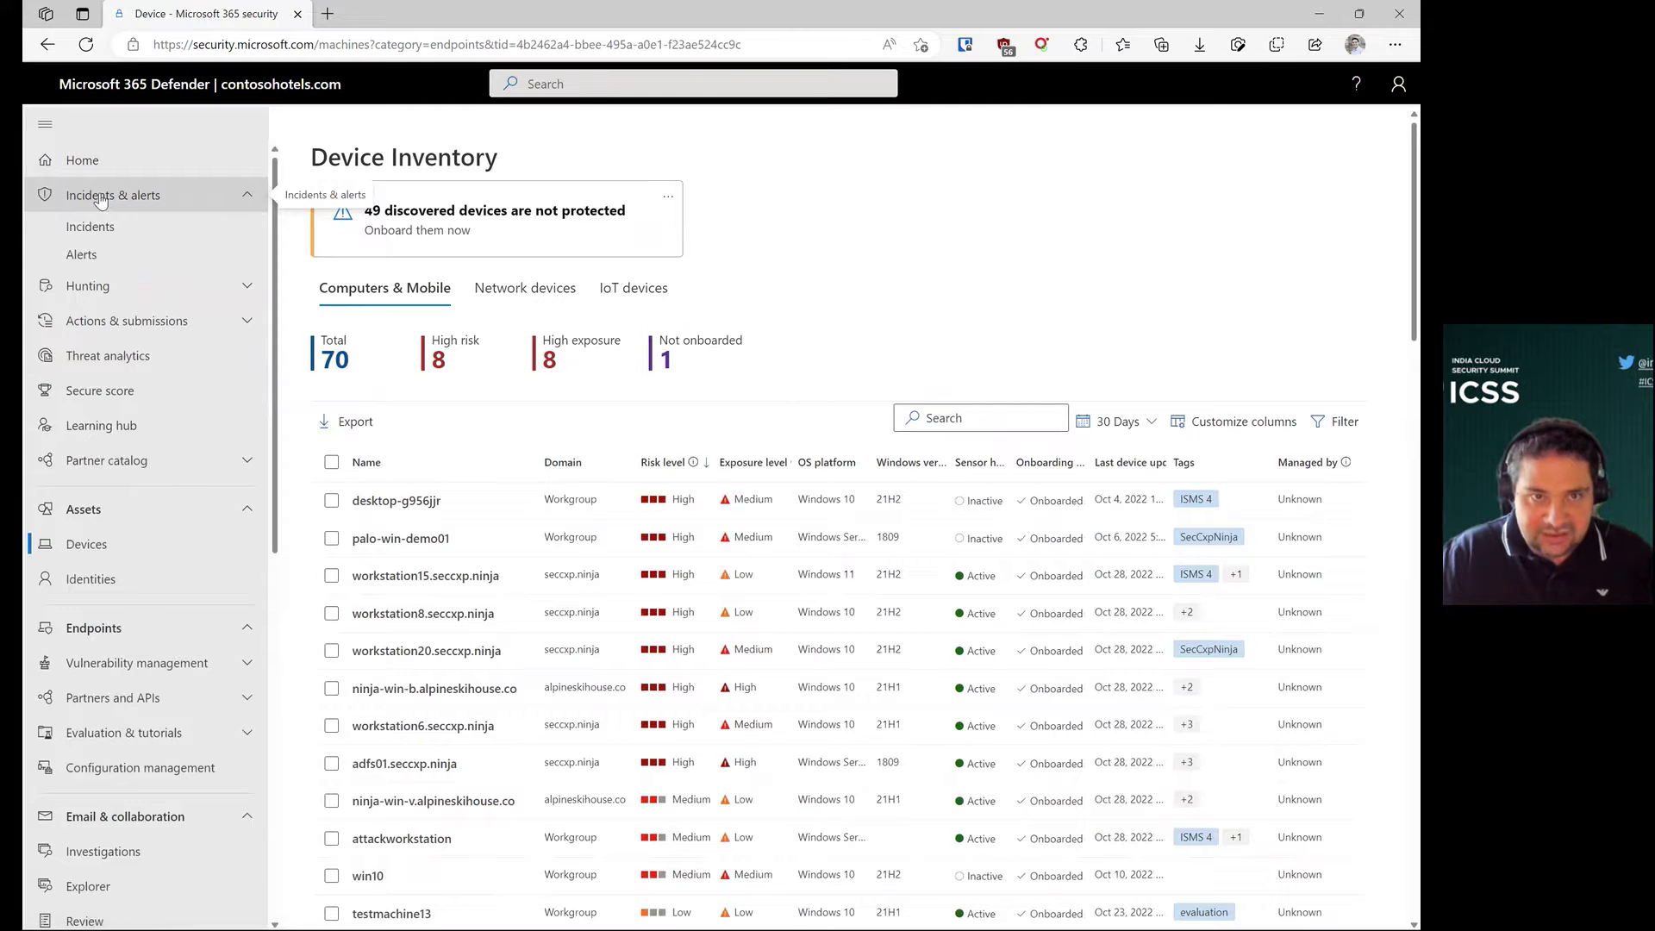
{"action": "left_click", "coordinate": [86, 227]}
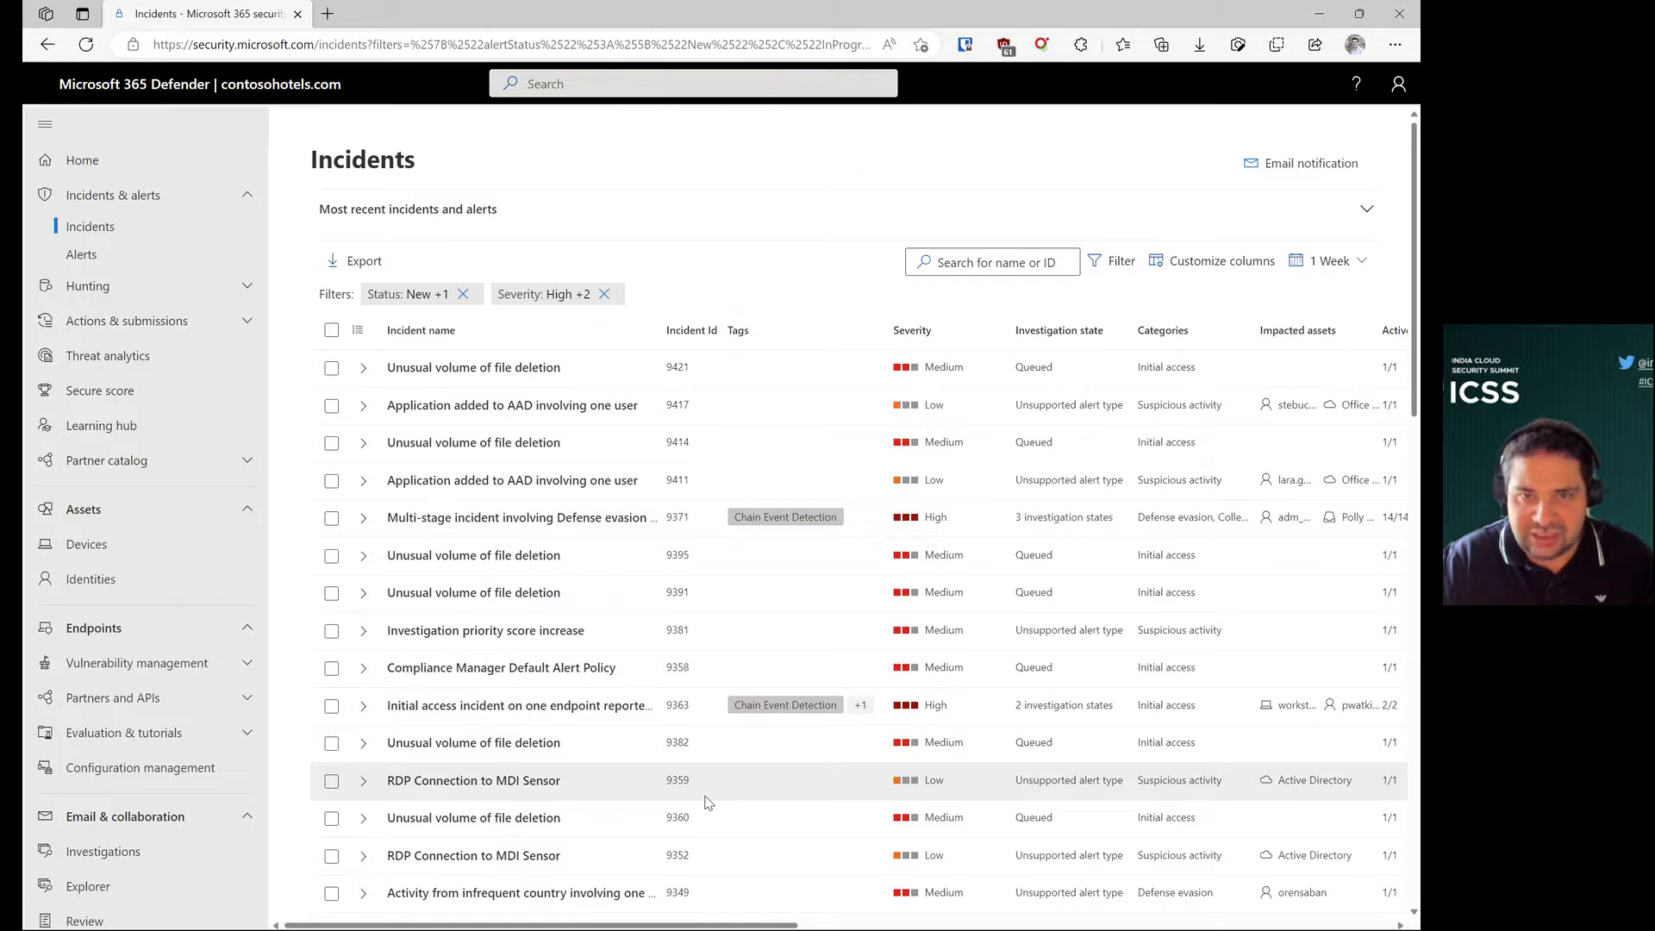
{"action": "left_click", "coordinate": [82, 256]}
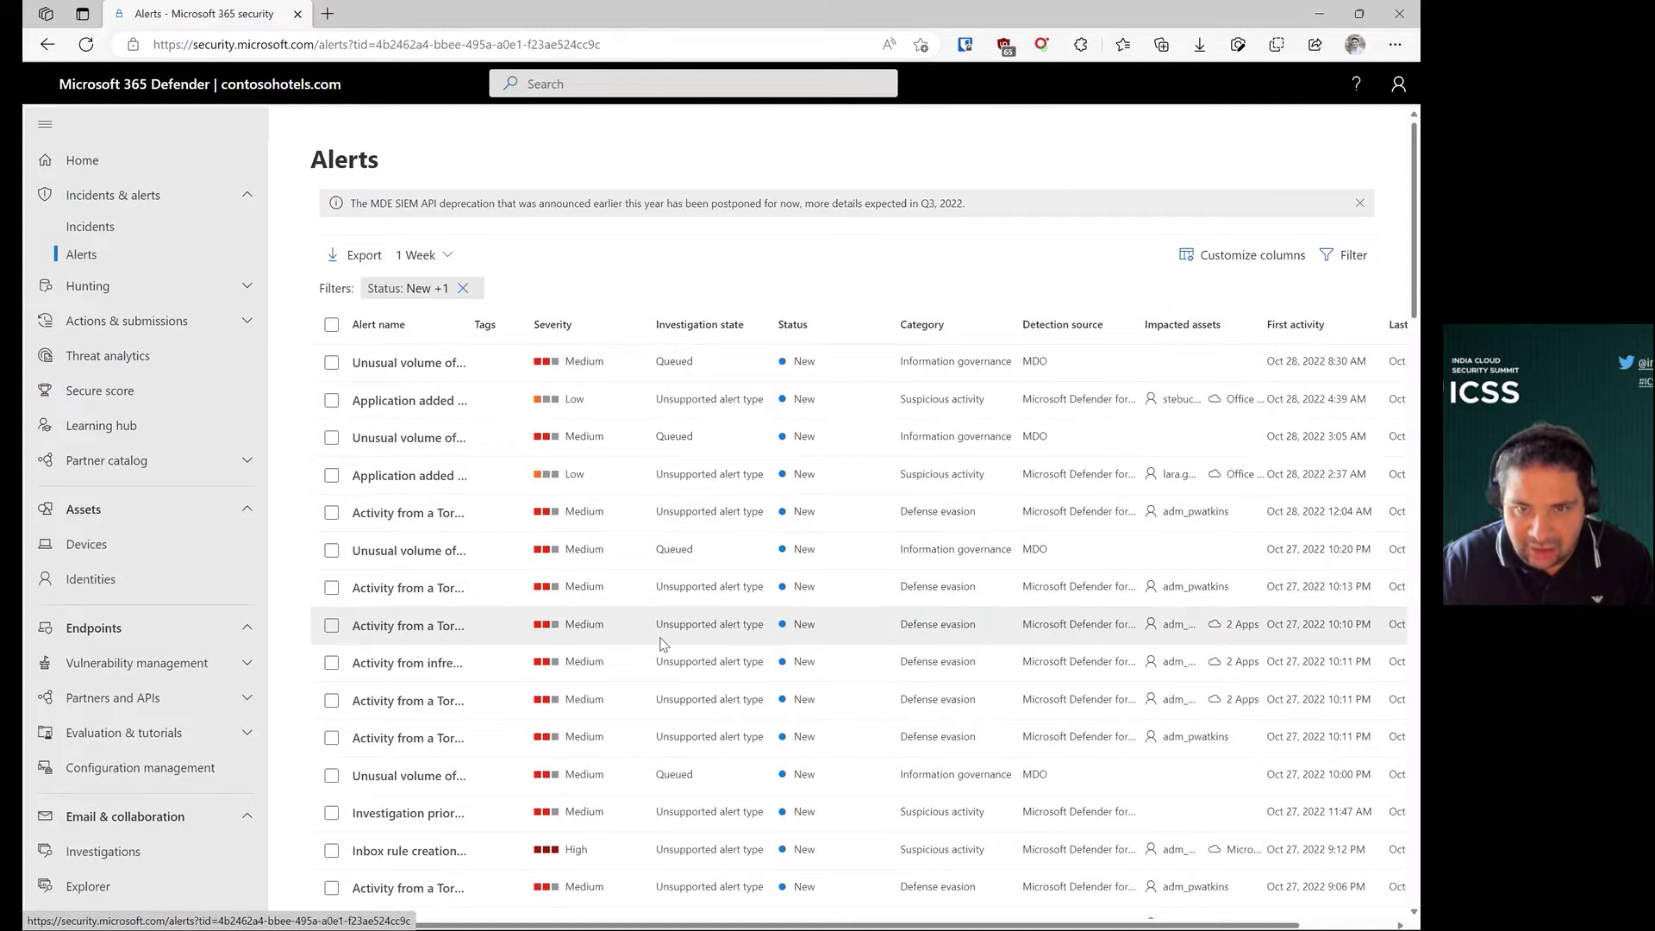
{"action": "scroll", "coordinate": [664, 604], "scroll_direction": "down", "scroll_amount": 5}
{"action": "scroll", "coordinate": [664, 640], "scroll_direction": "down", "scroll_amount": 1}
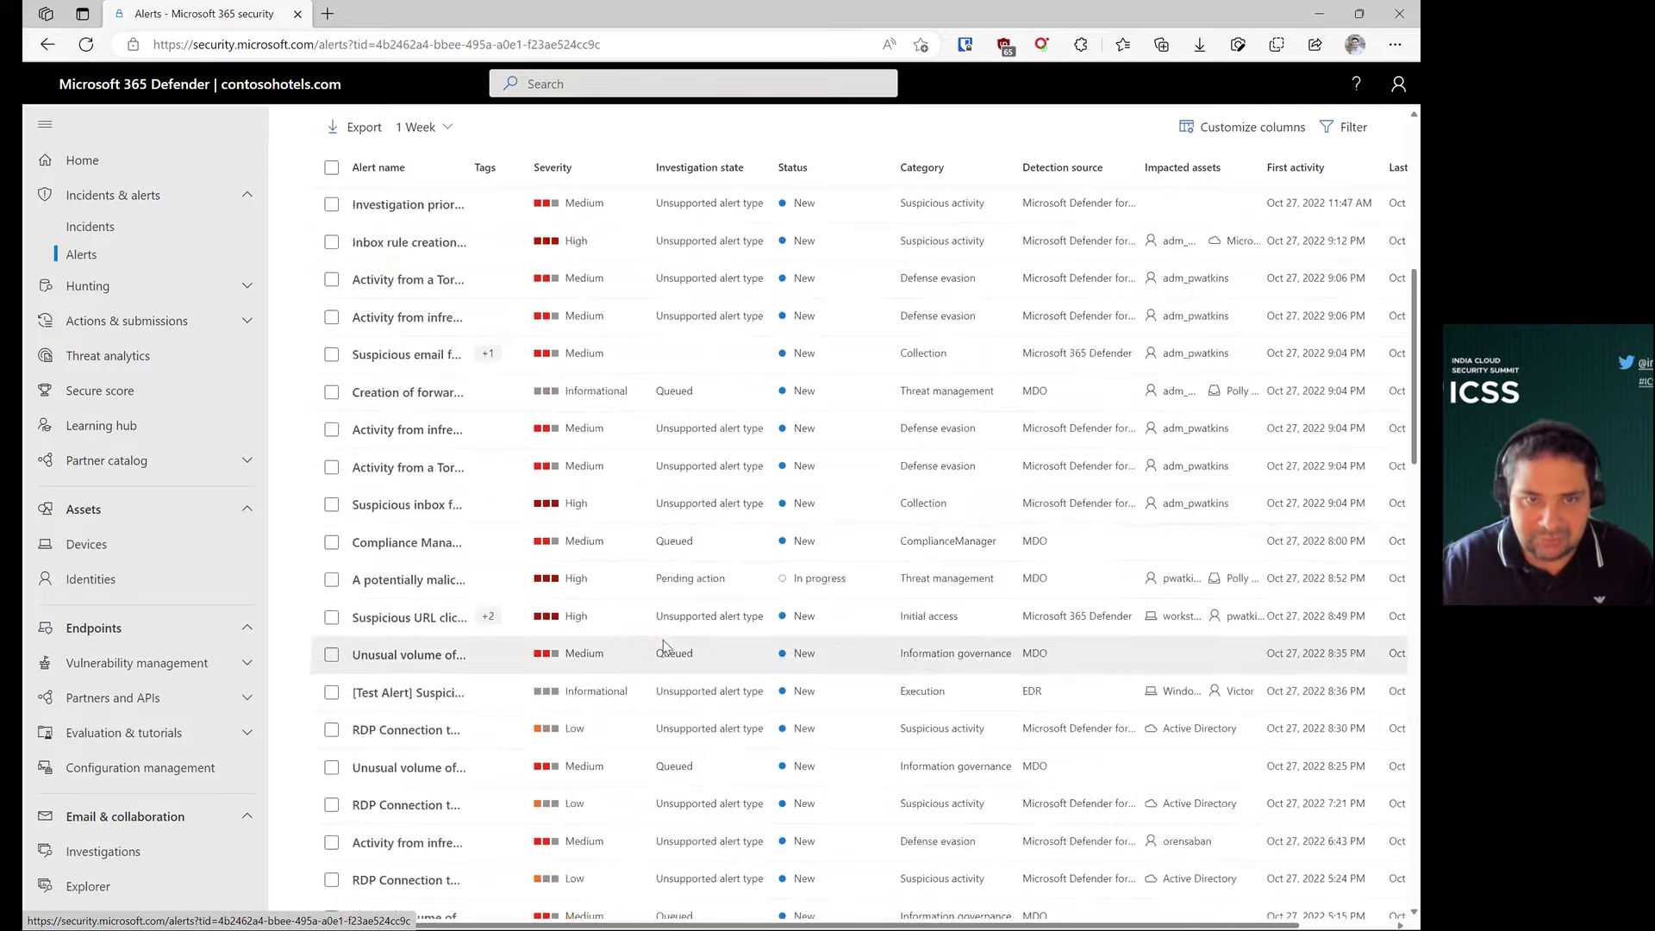
{"action": "scroll", "coordinate": [664, 639], "scroll_direction": "up", "scroll_amount": 6}
Return to the device inventory and look through the Computers & Mobile devices
{"action": "left_click", "coordinate": [119, 544]}
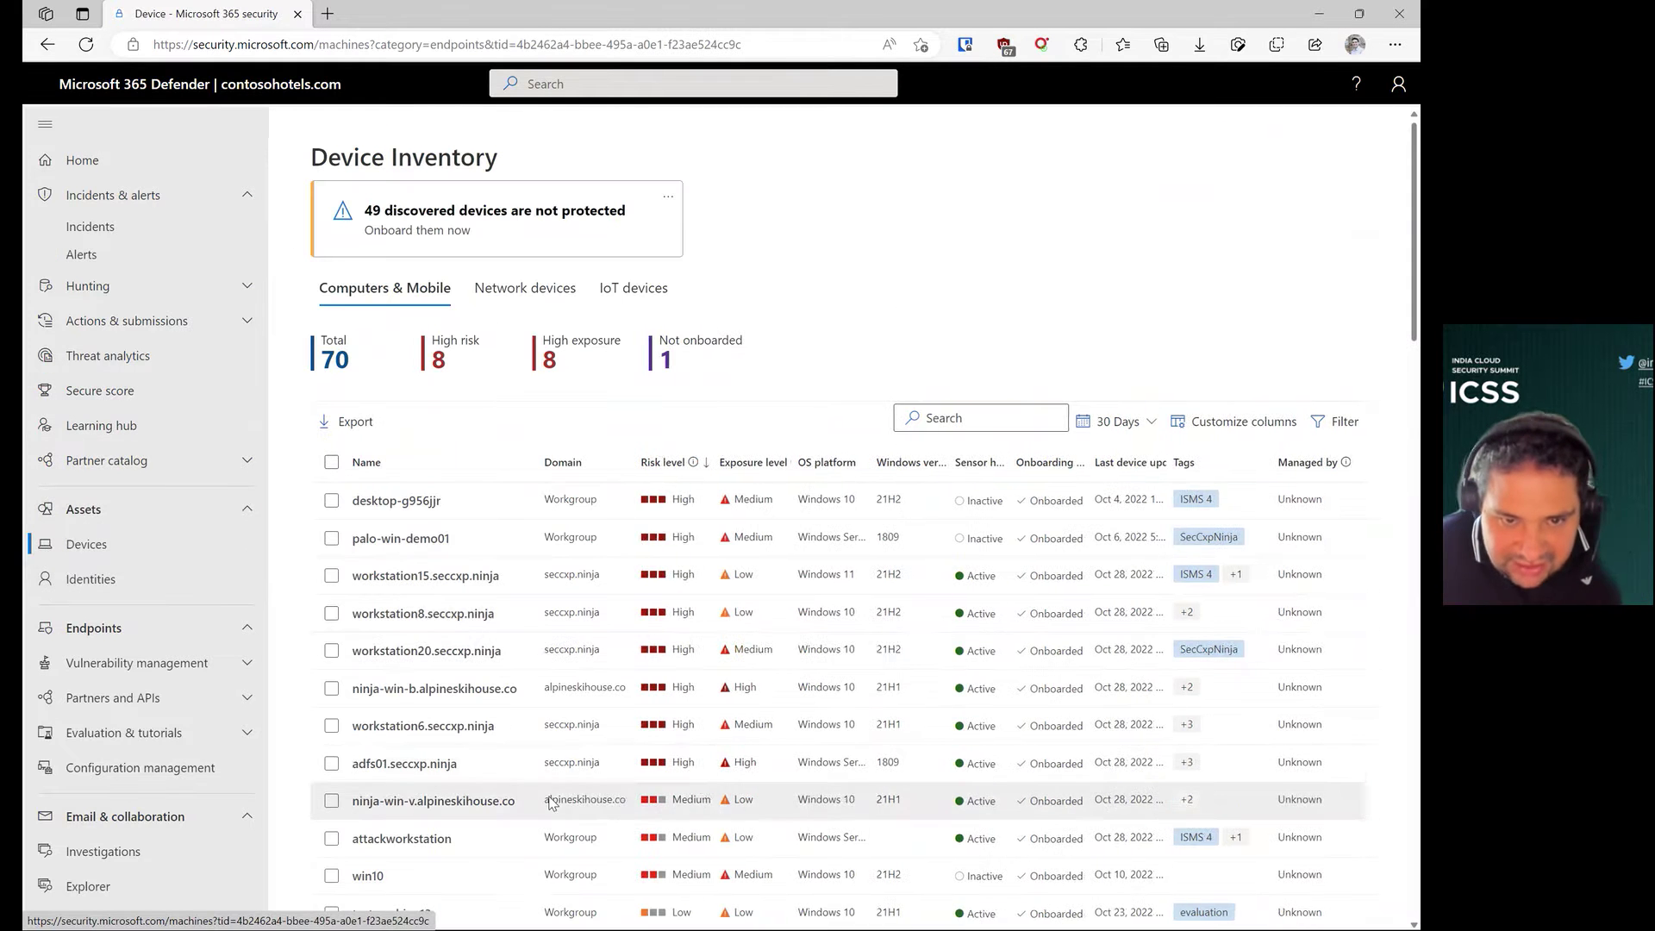
{"action": "scroll", "coordinate": [552, 806], "scroll_direction": "down", "scroll_amount": 2}
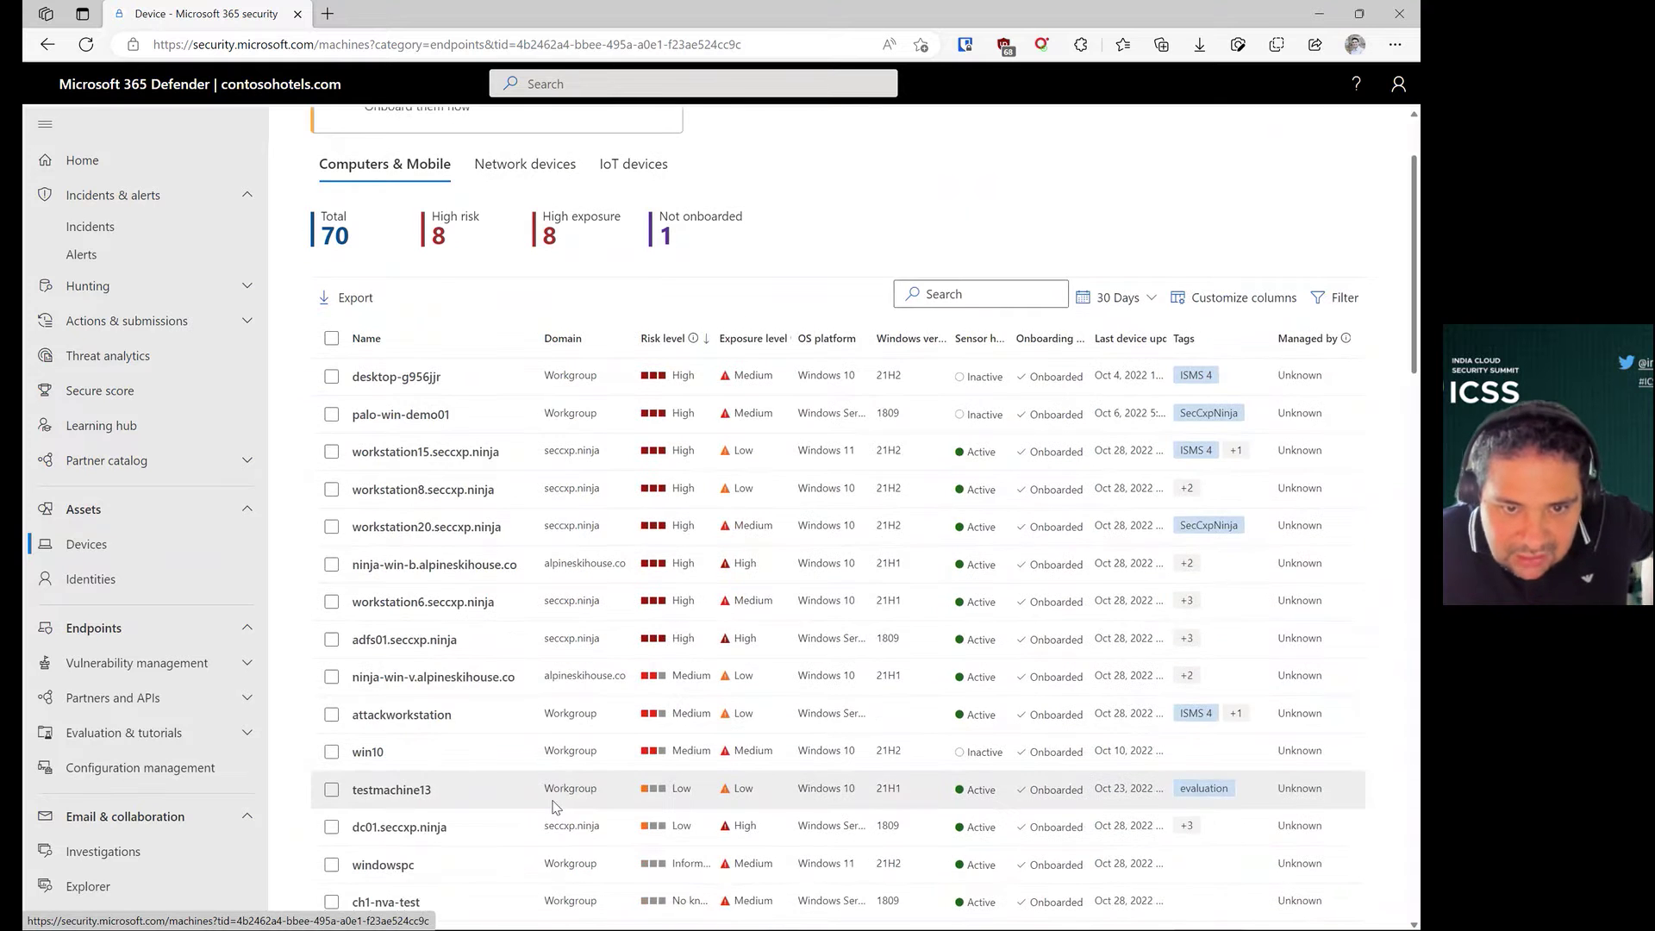
{"action": "scroll", "coordinate": [553, 806], "scroll_direction": "down", "scroll_amount": 3}
{"action": "scroll", "coordinate": [569, 690], "scroll_direction": "up", "scroll_amount": 5}
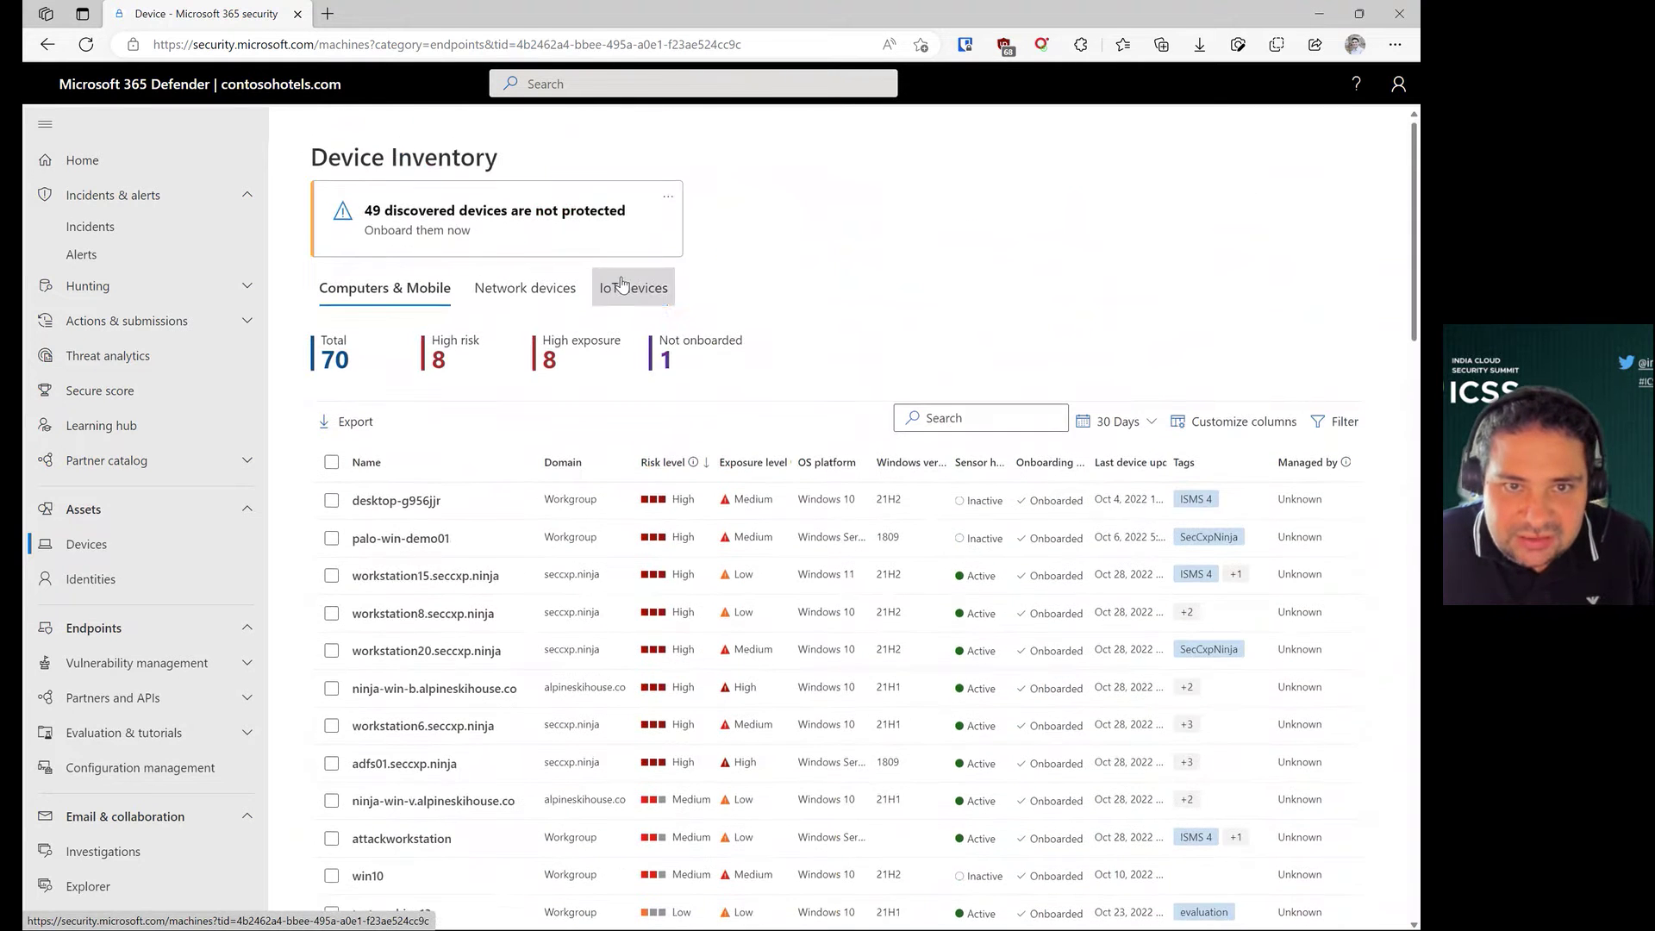
Find the Philips smart appliance LightingOpenS3 among the IoT devices and show all its security recommendations
{"action": "left_click", "coordinate": [622, 286]}
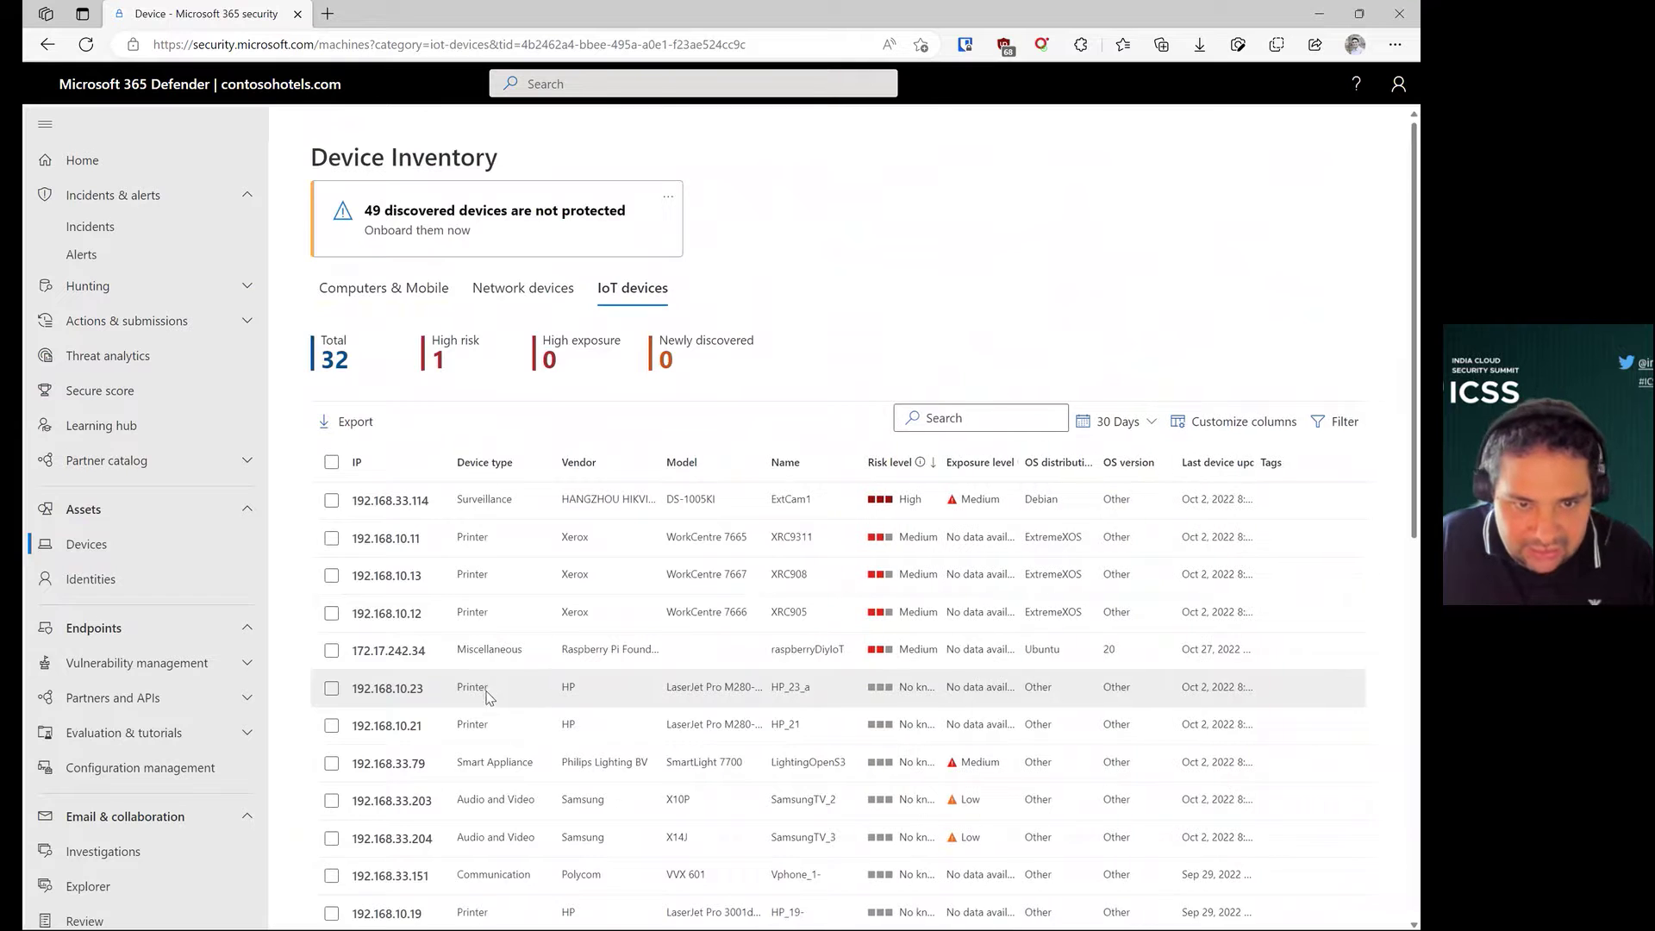
{"action": "scroll", "coordinate": [488, 697], "scroll_direction": "down", "scroll_amount": 2}
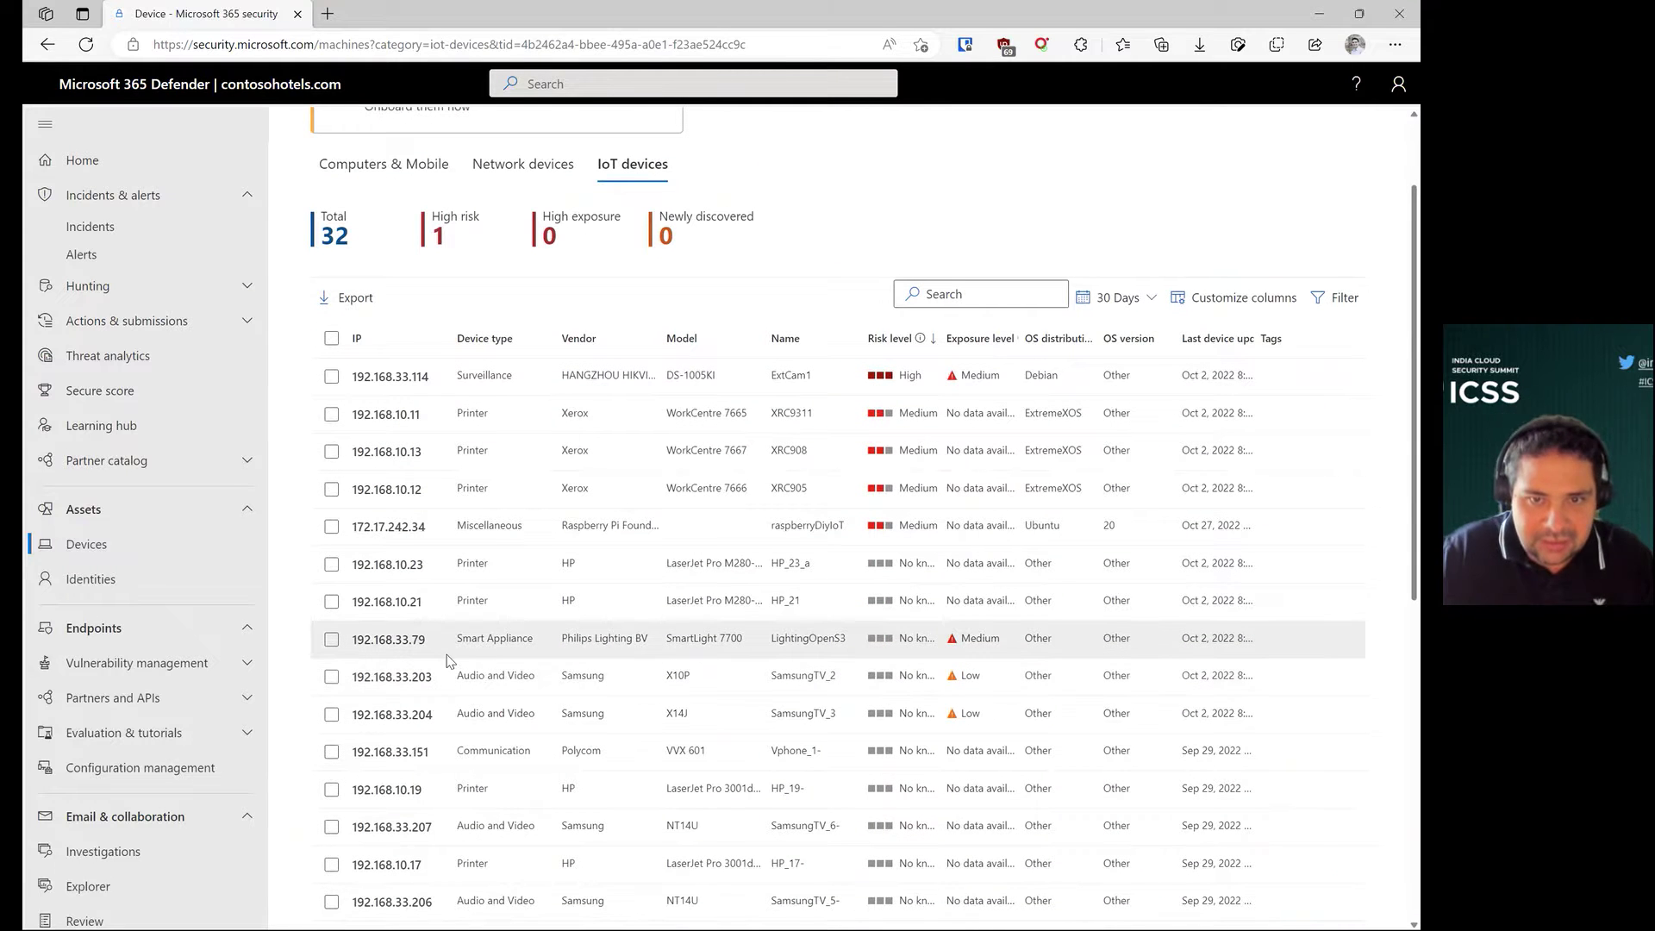
{"action": "left_click", "coordinate": [389, 640]}
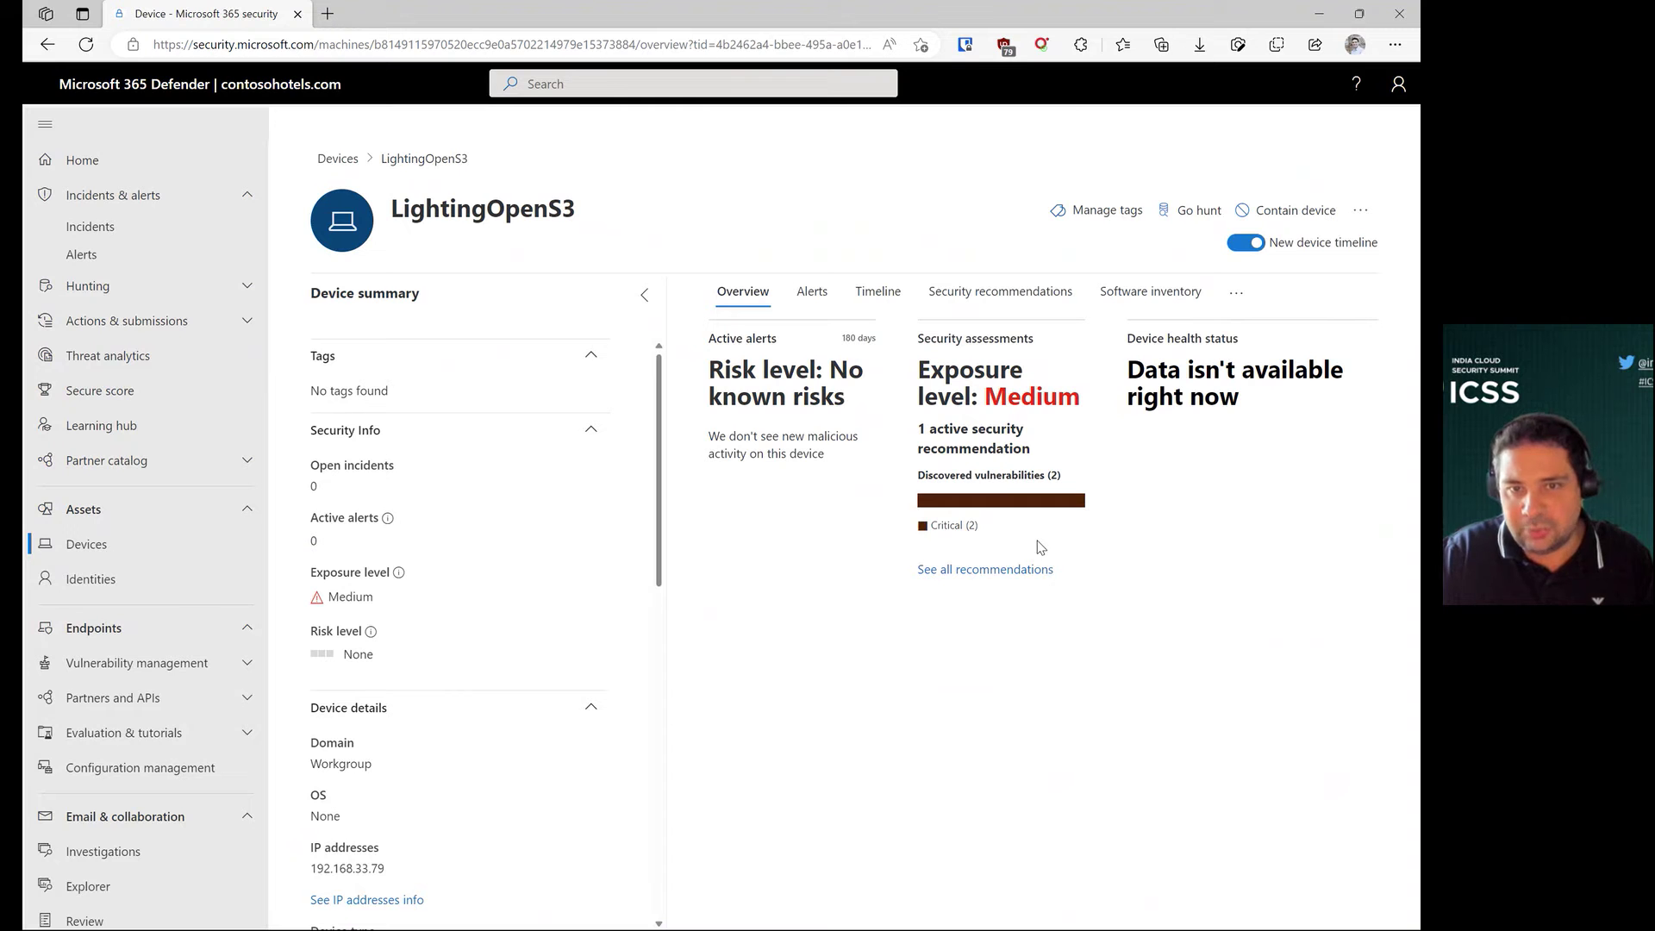
{"action": "left_click", "coordinate": [982, 571]}
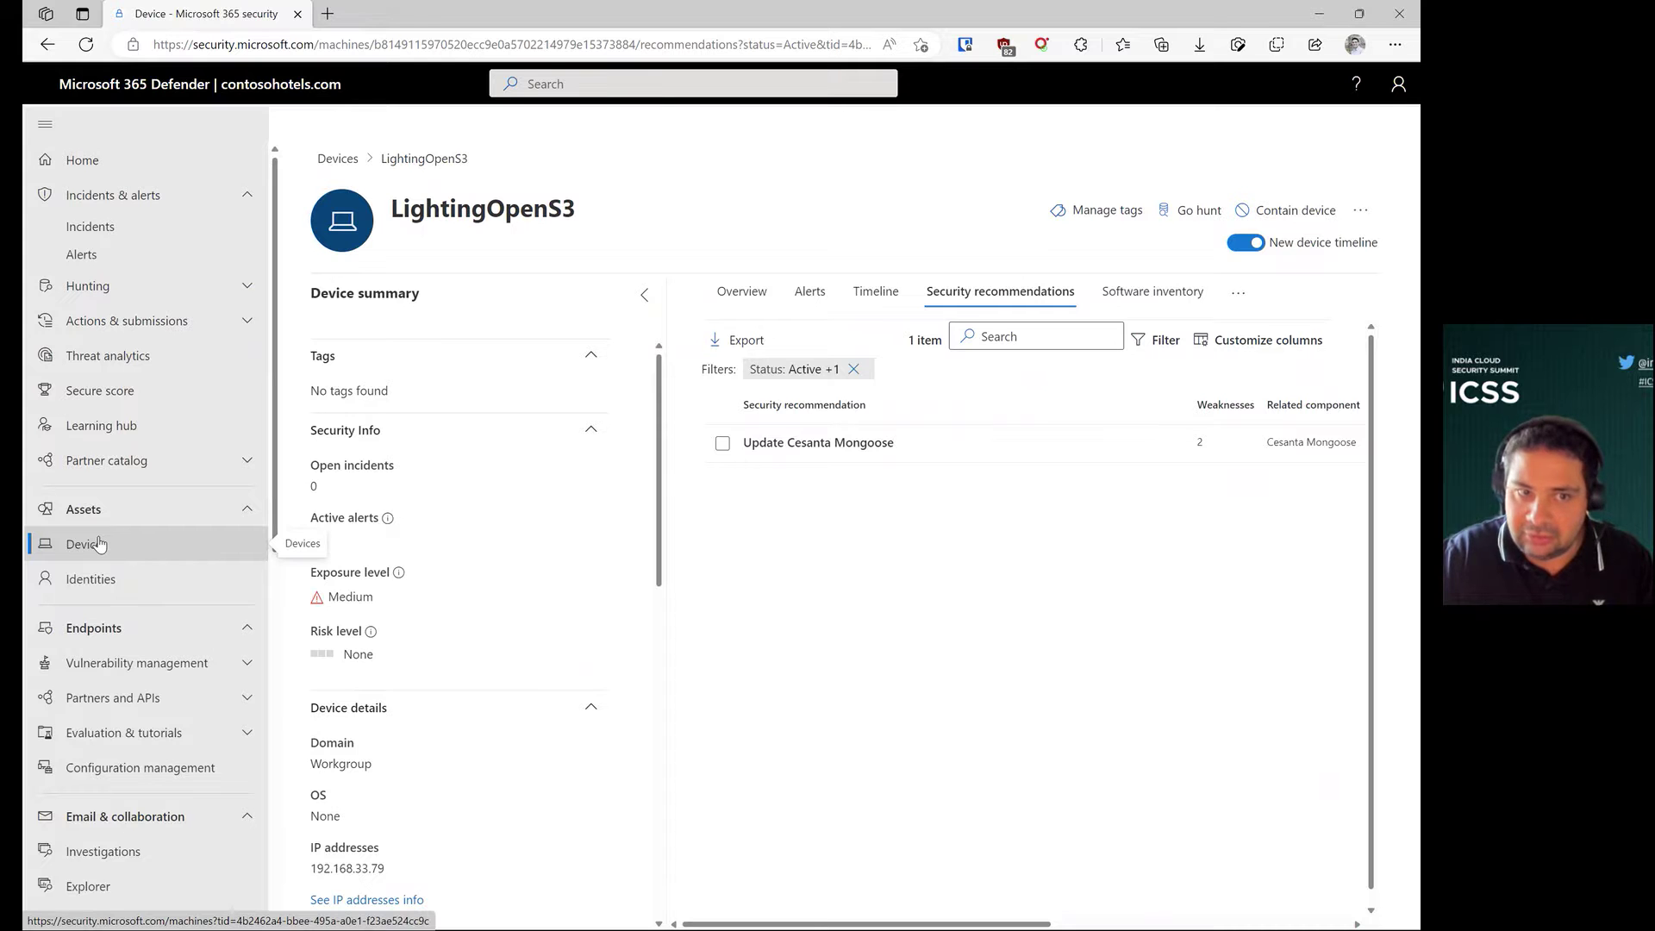
Open the Device discovery settings and show the Enterprise IoT section
{"action": "scroll", "coordinate": [80, 733], "scroll_direction": "down", "scroll_amount": 8}
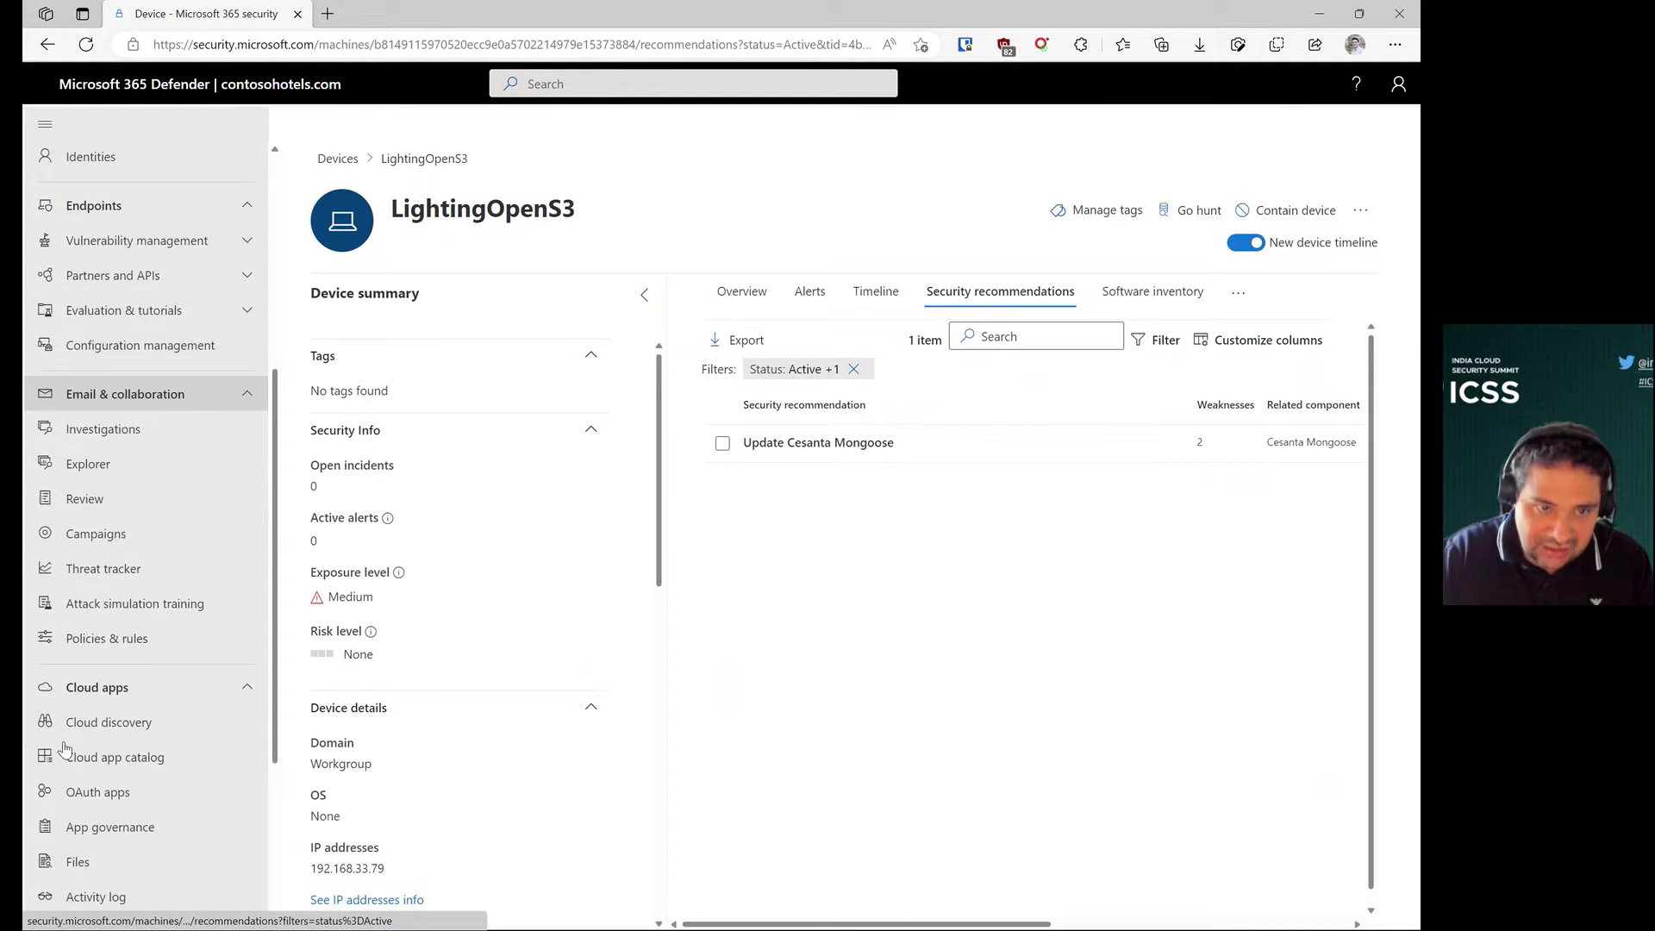
{"action": "left_click", "coordinate": [80, 819]}
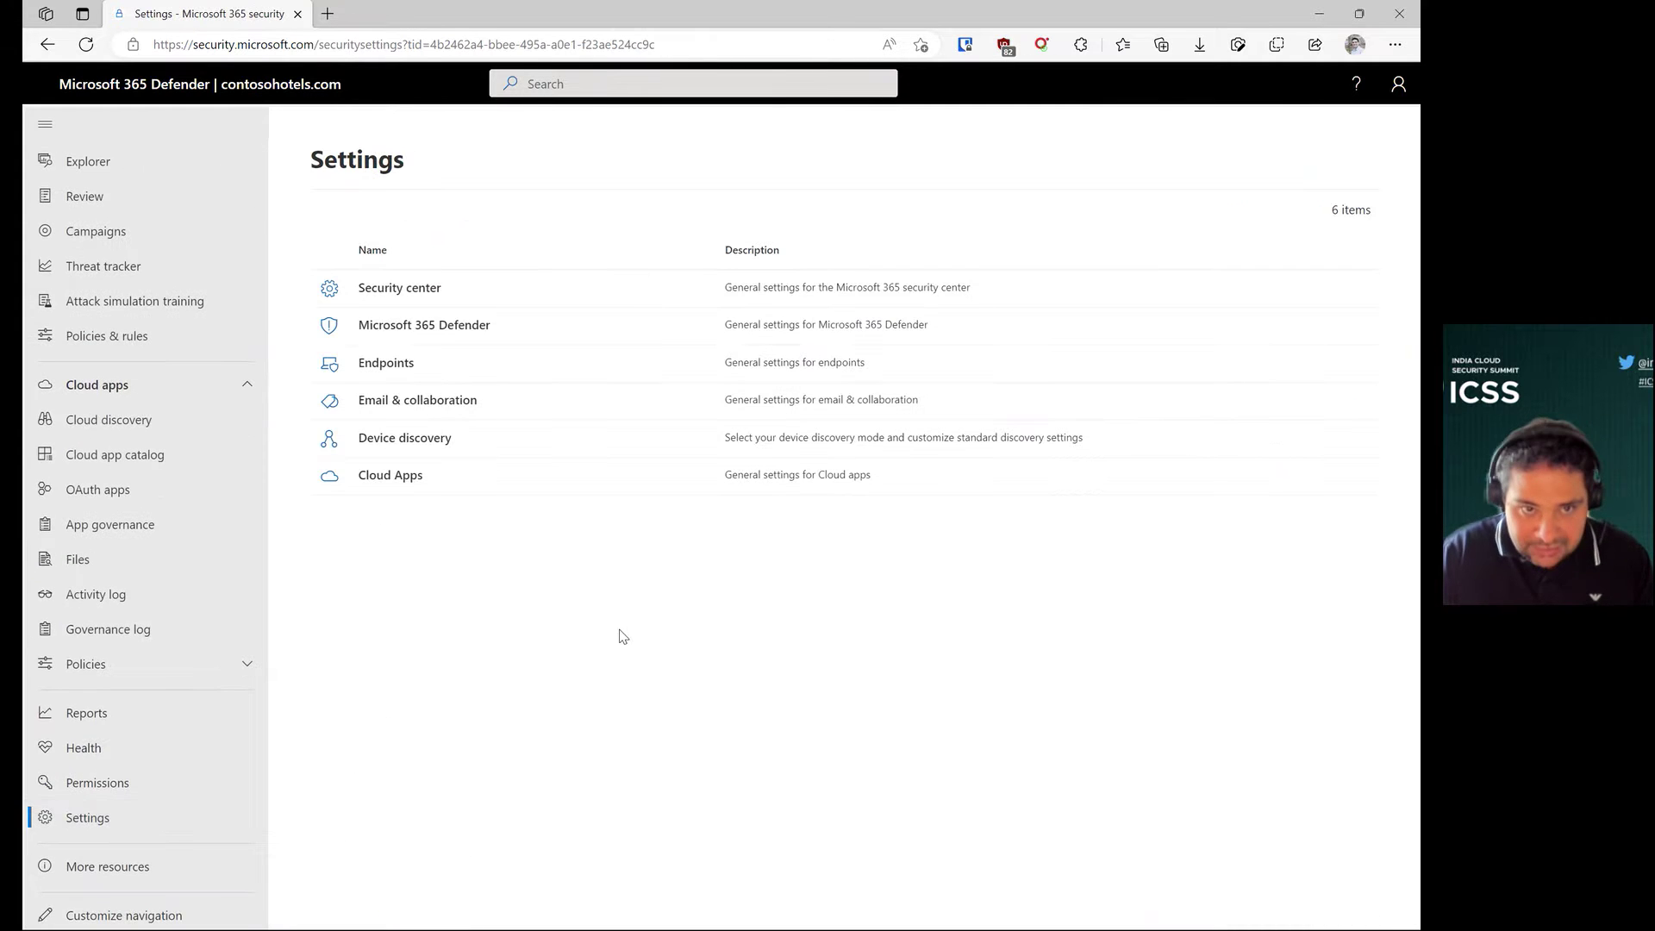
{"action": "left_click", "coordinate": [406, 439]}
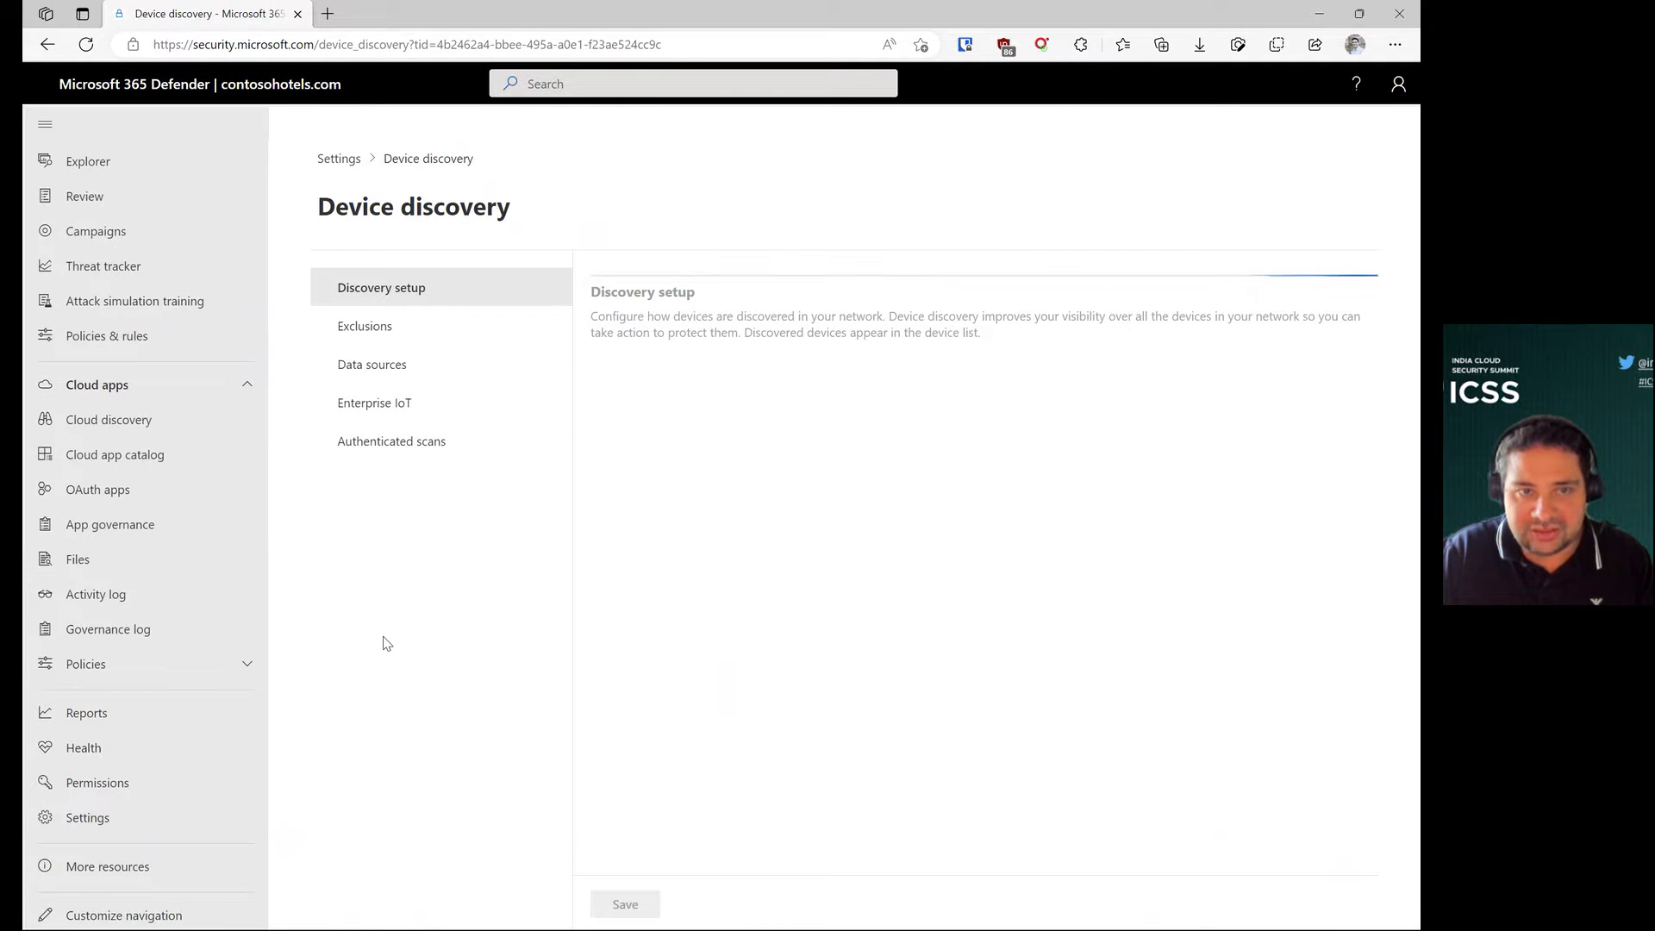
{"action": "left_click", "coordinate": [387, 408]}
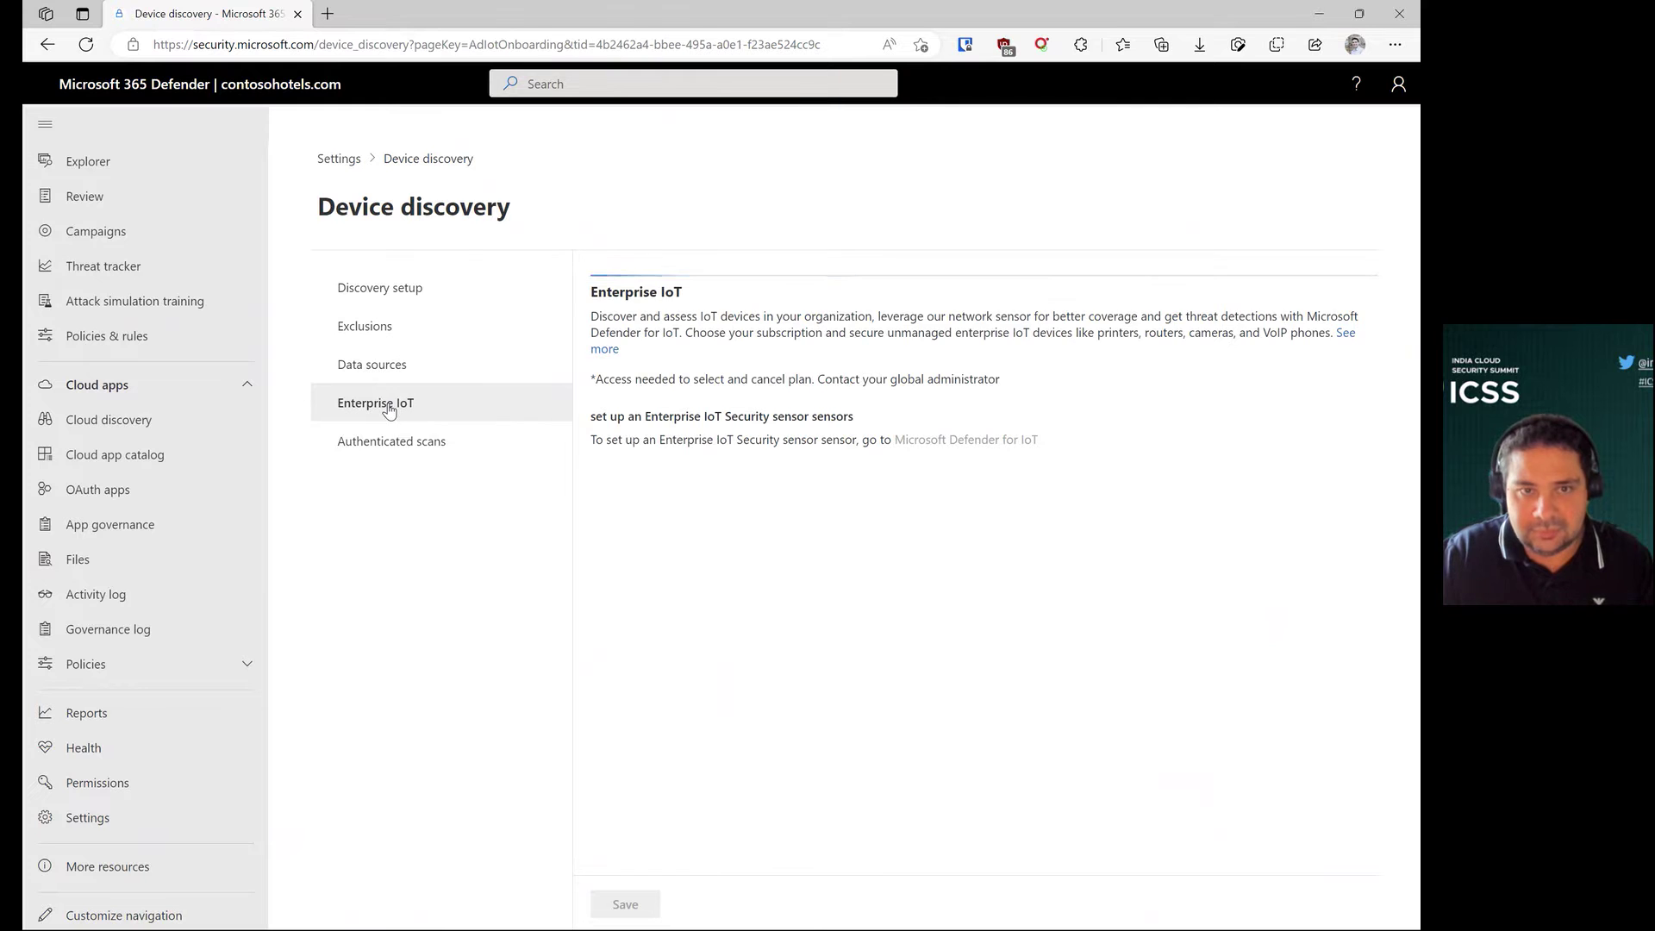
Review the Exclusions, Data sources, Enterprise IoT and Discovery setup sections, highlighting the name of the selected Enterprise IoT subscription
{"action": "left_click", "coordinate": [375, 320]}
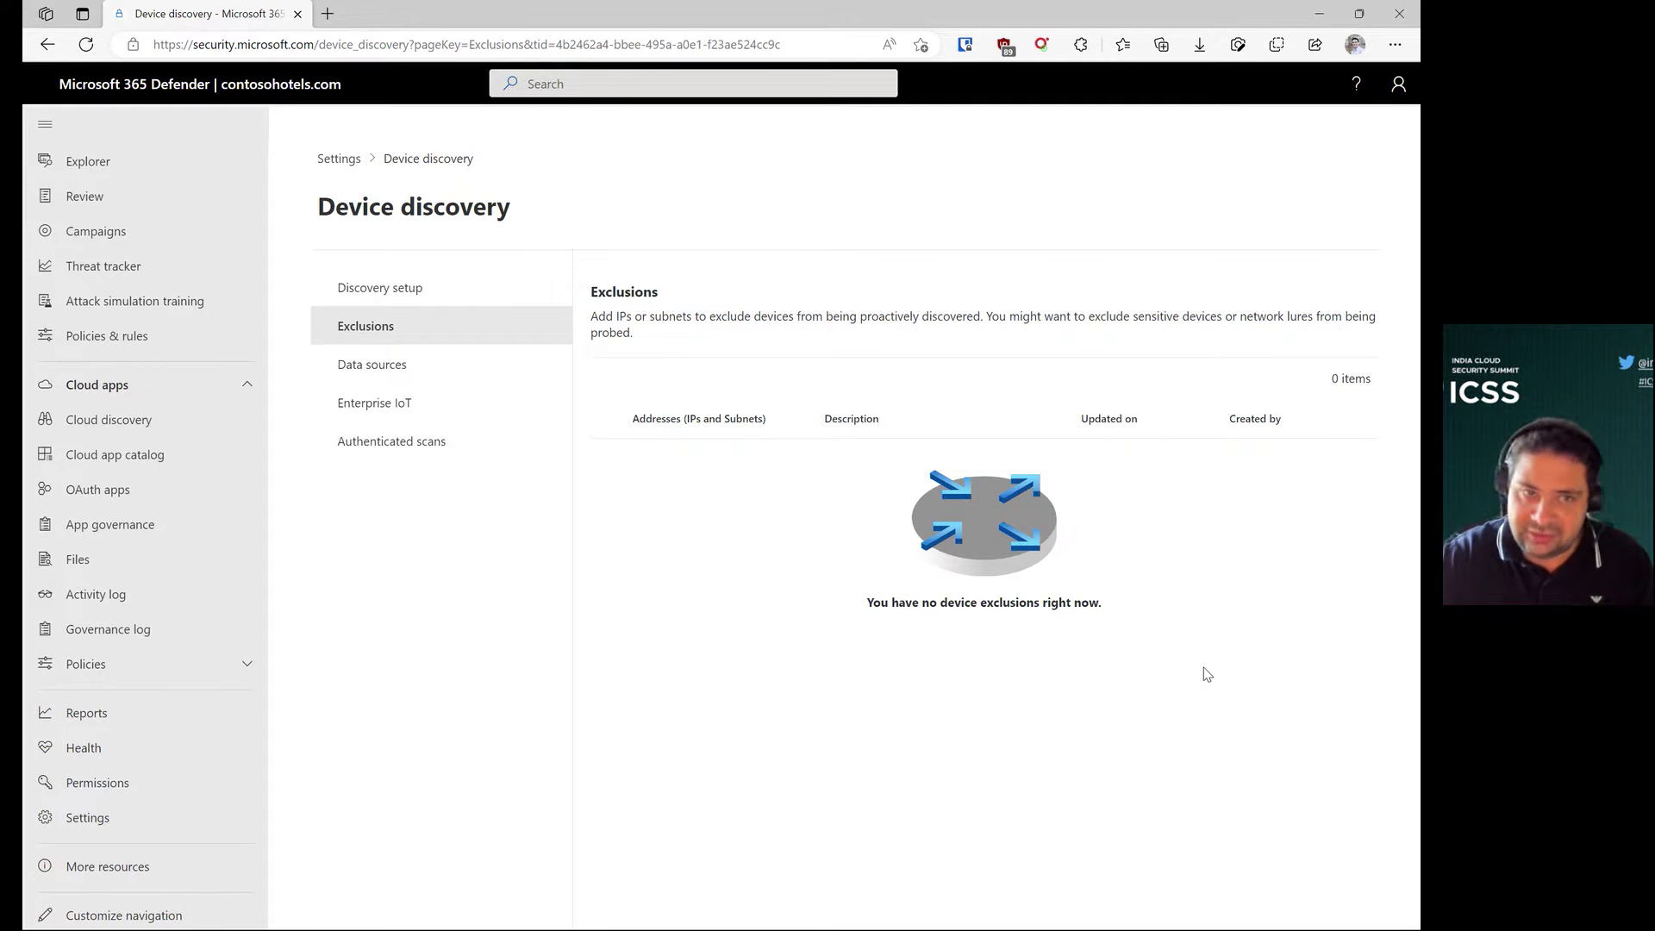
{"action": "left_click", "coordinate": [375, 385]}
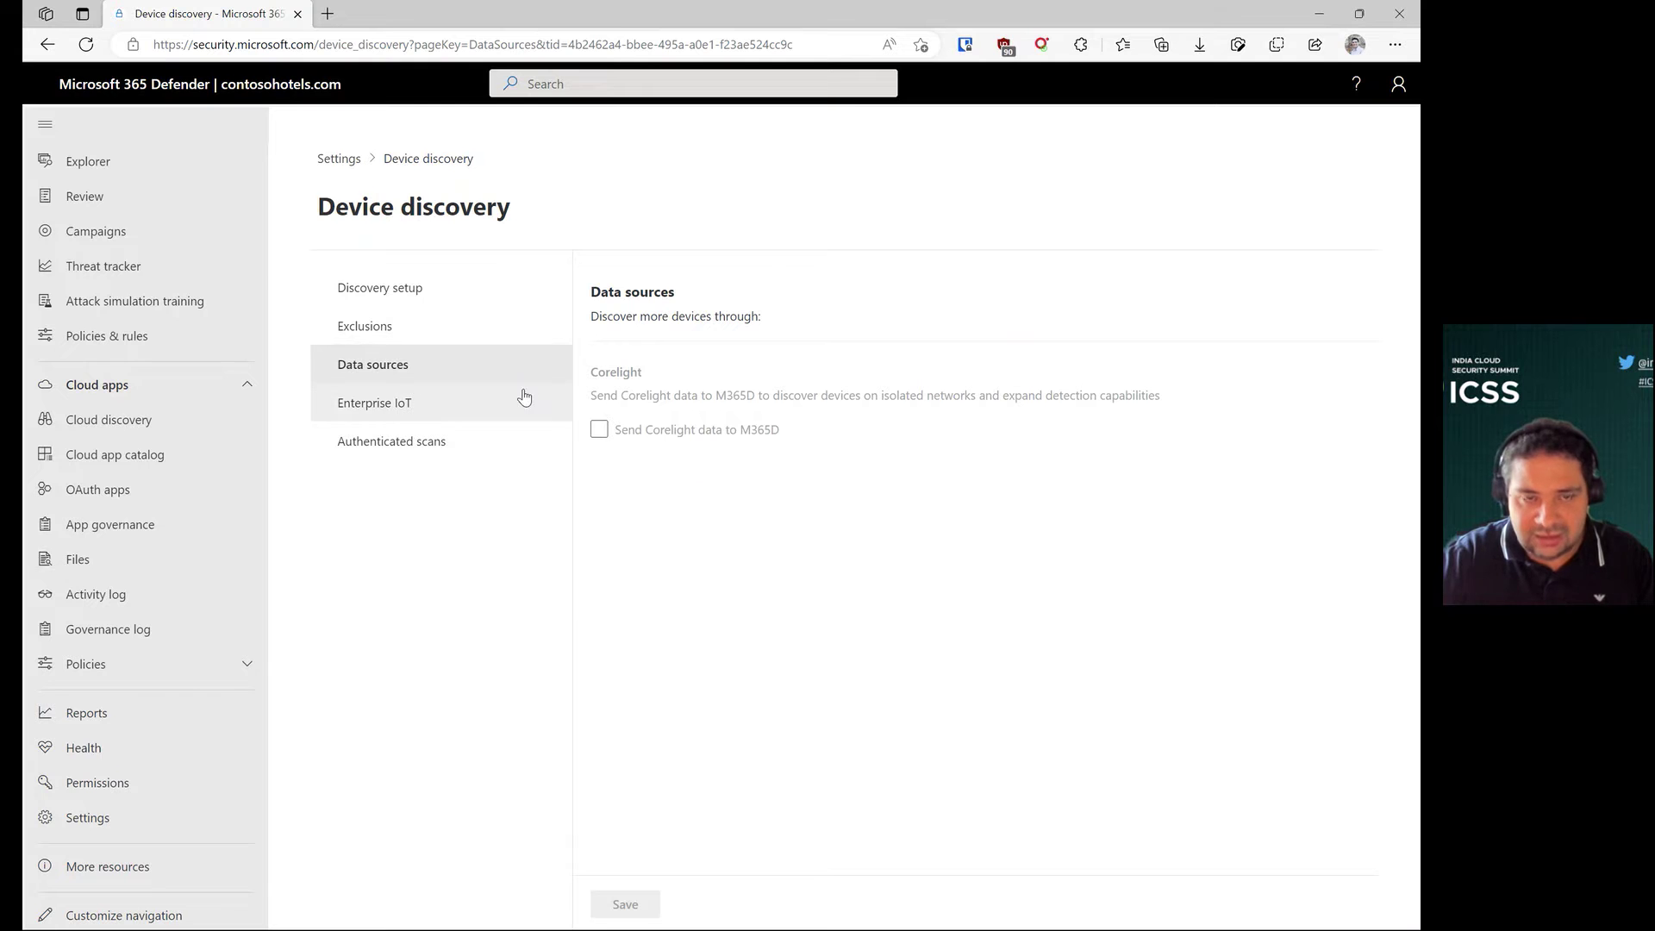
{"action": "left_click", "coordinate": [377, 412]}
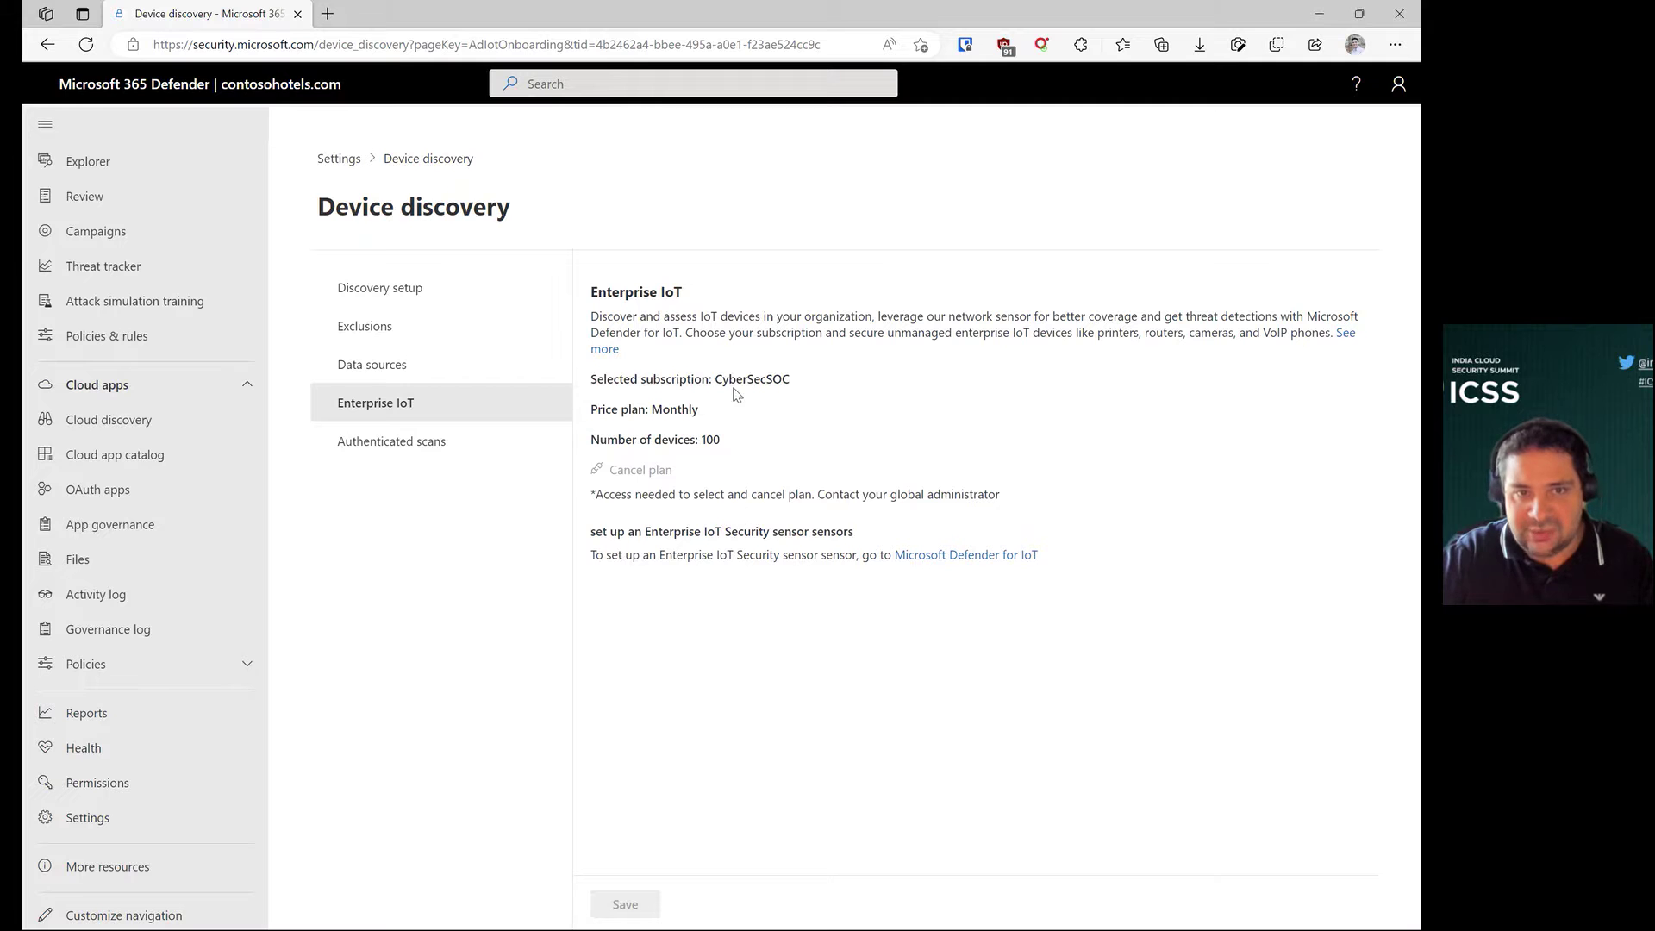
{"action": "left_click_drag", "start_coordinate": [714, 379], "coordinate": [813, 382]}
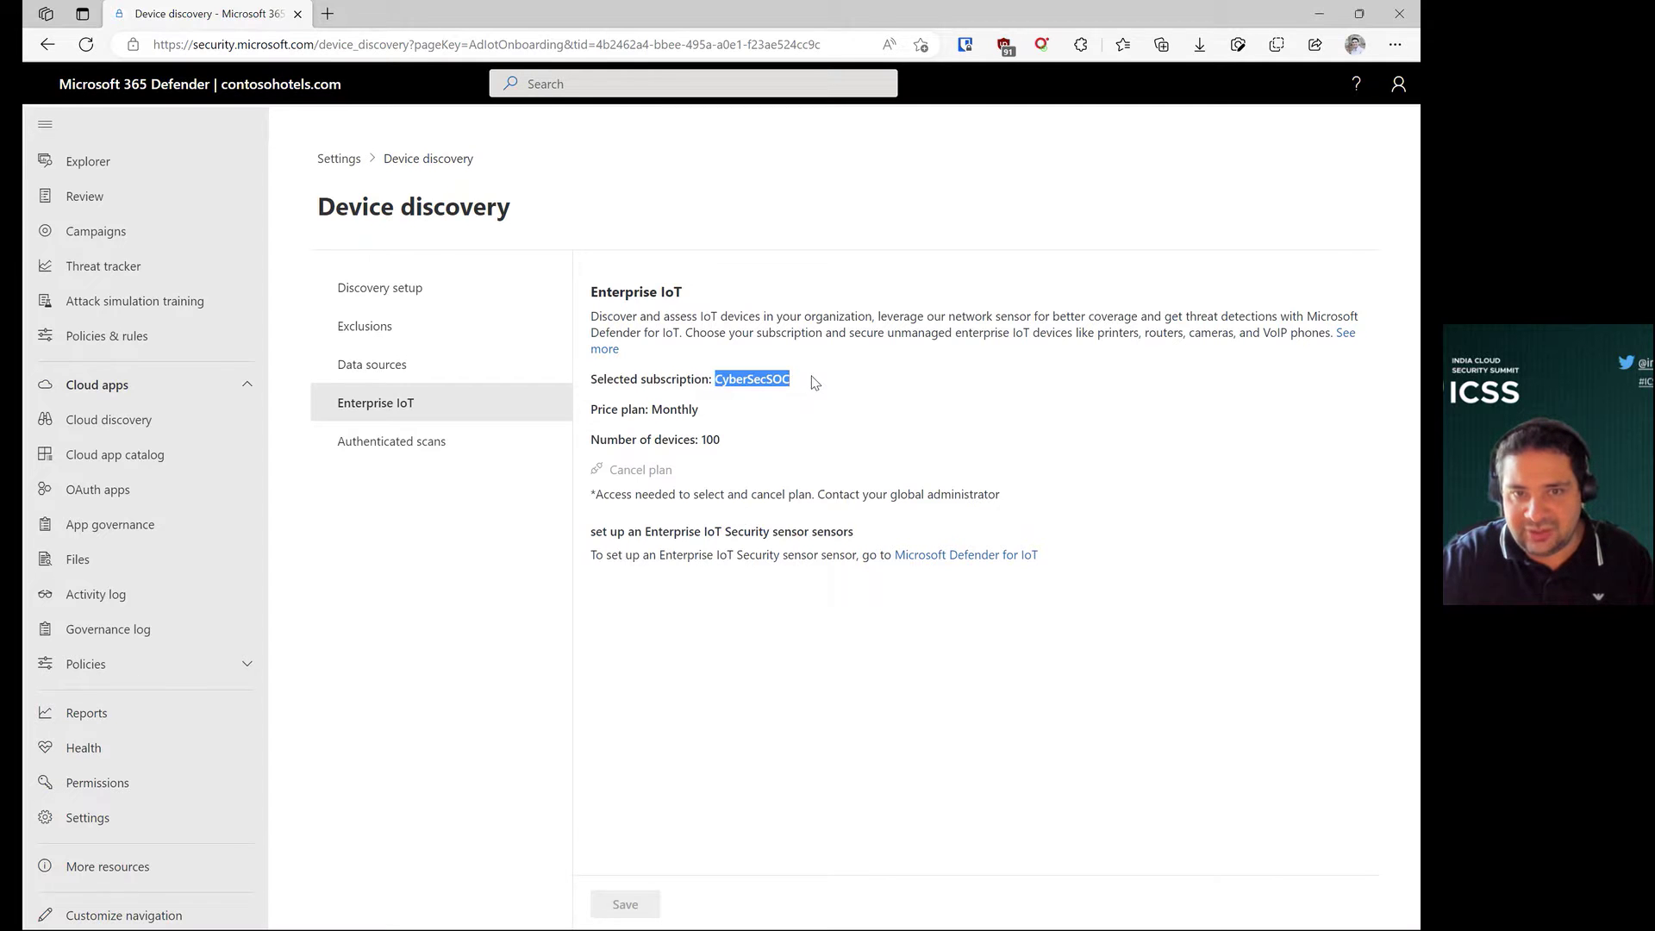
{"action": "left_click", "coordinate": [397, 293]}
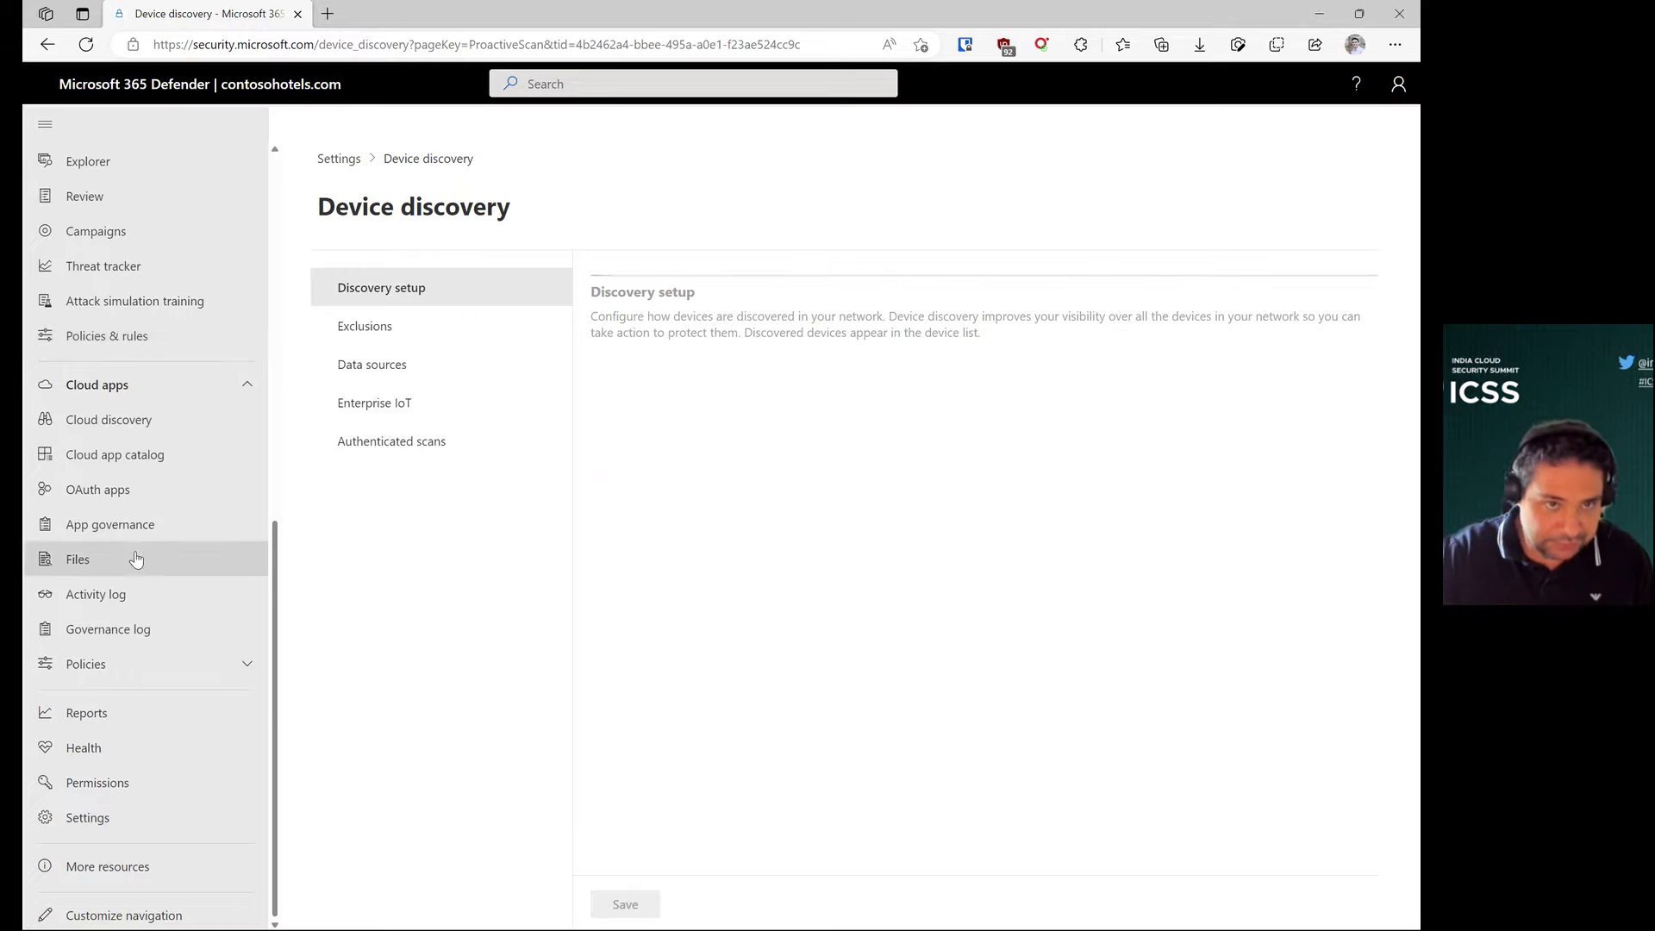
Go back to the device inventory and show the IoT devices list
{"action": "scroll", "coordinate": [138, 562], "scroll_direction": "up", "scroll_amount": 10}
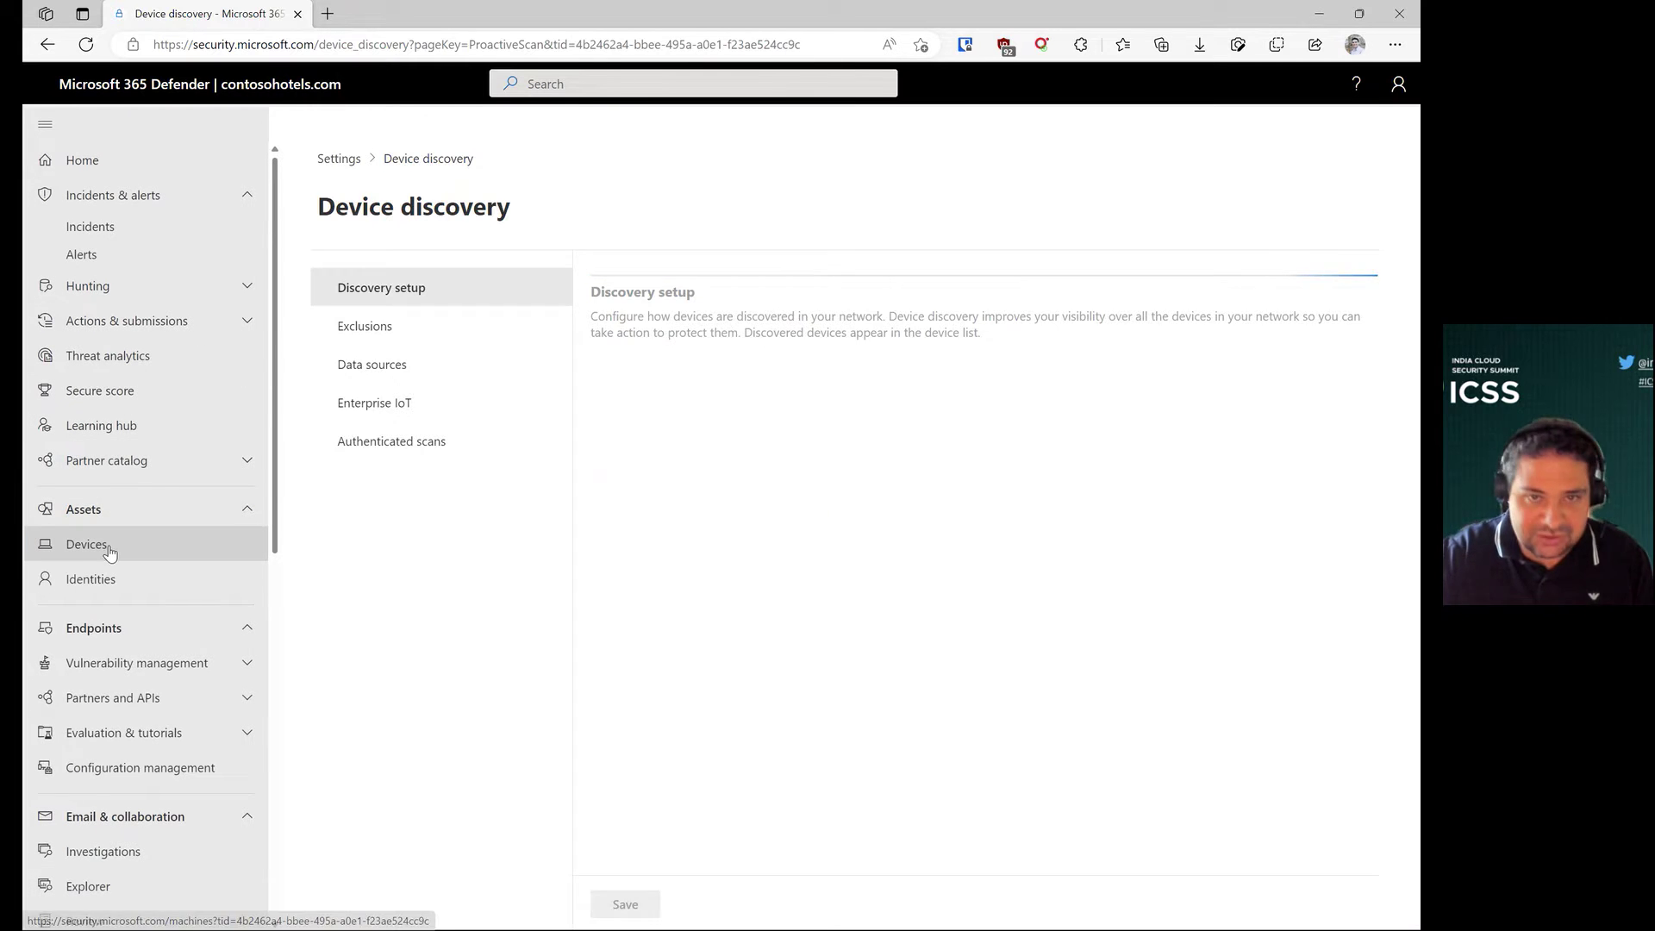
{"action": "left_click", "coordinate": [109, 551]}
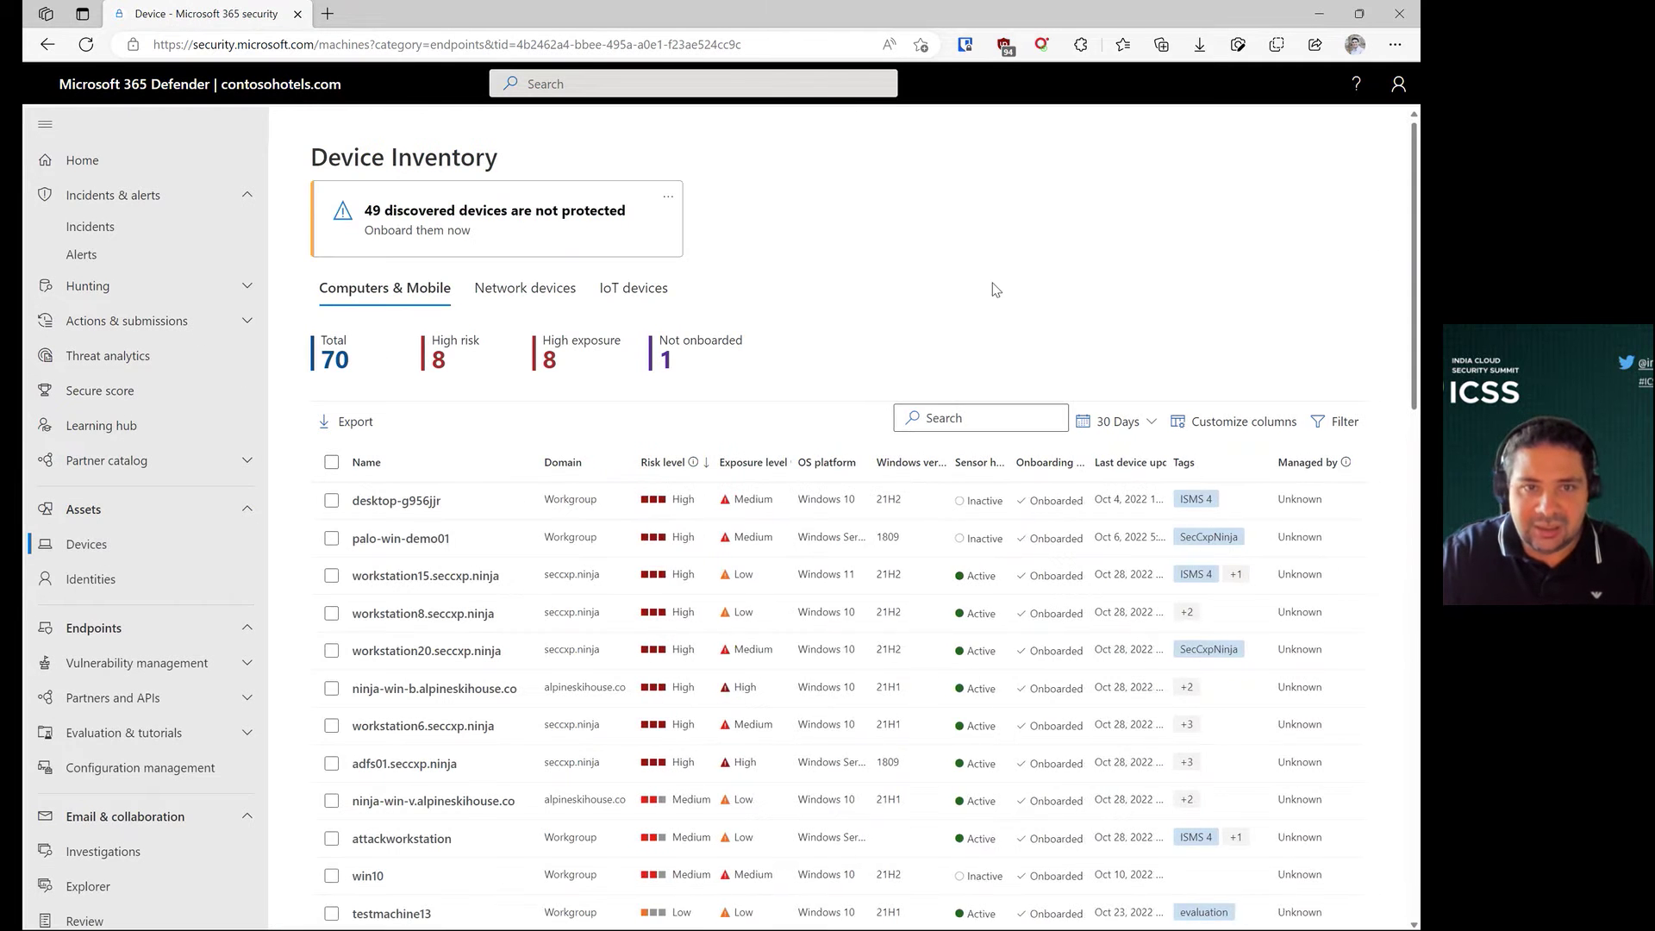
{"action": "left_click", "coordinate": [645, 293]}
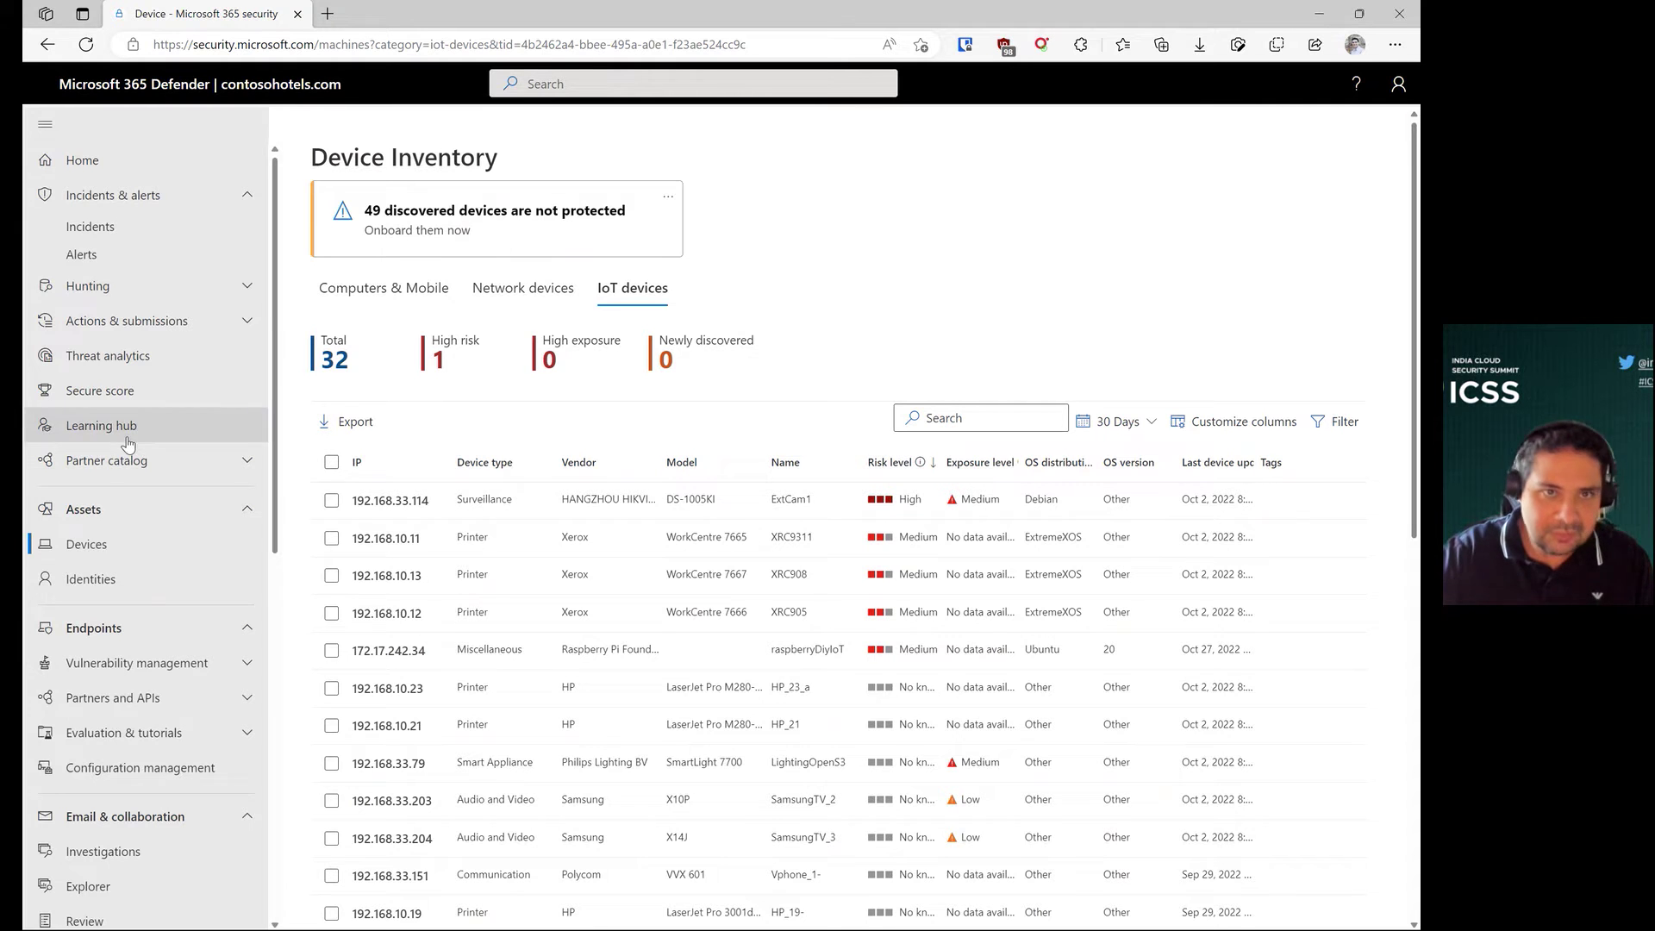
Switch to the running PowerPoint slide show and advance from the Demo slide to the Why Microsoft? slide
{"action": "key", "text": "alt+Tab"}
{"action": "key", "text": "alt+Tab"}
{"action": "key", "text": "alt+Tab"}
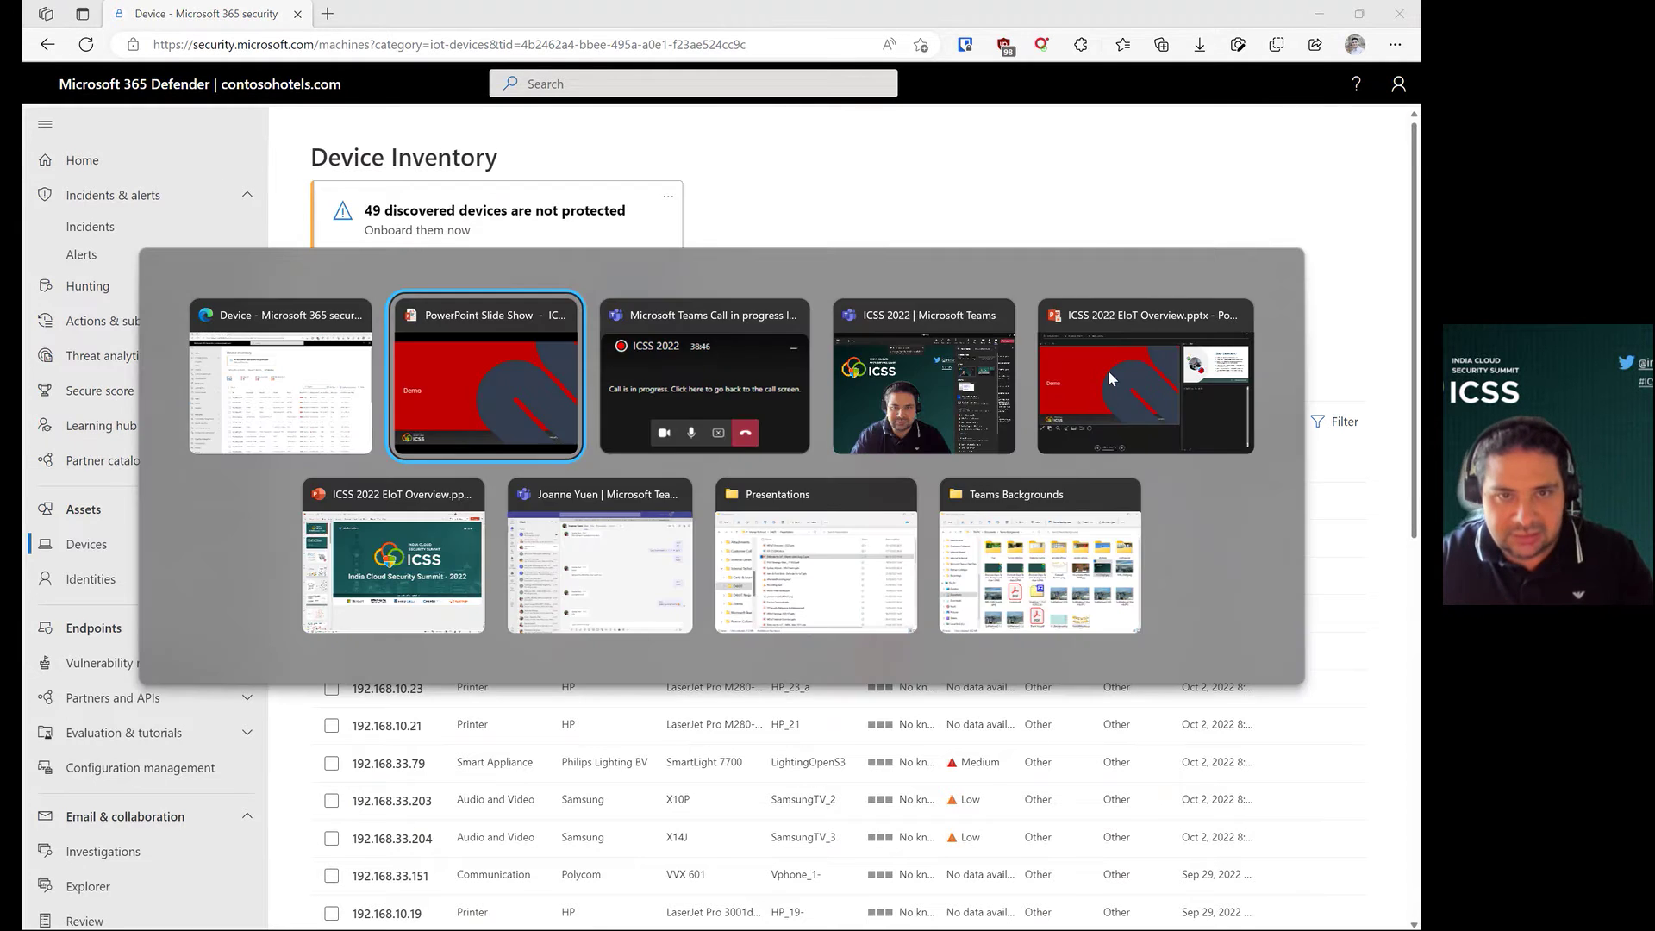
{"action": "key", "text": "alt+Tab"}
{"action": "key", "text": "alt+Tab"}
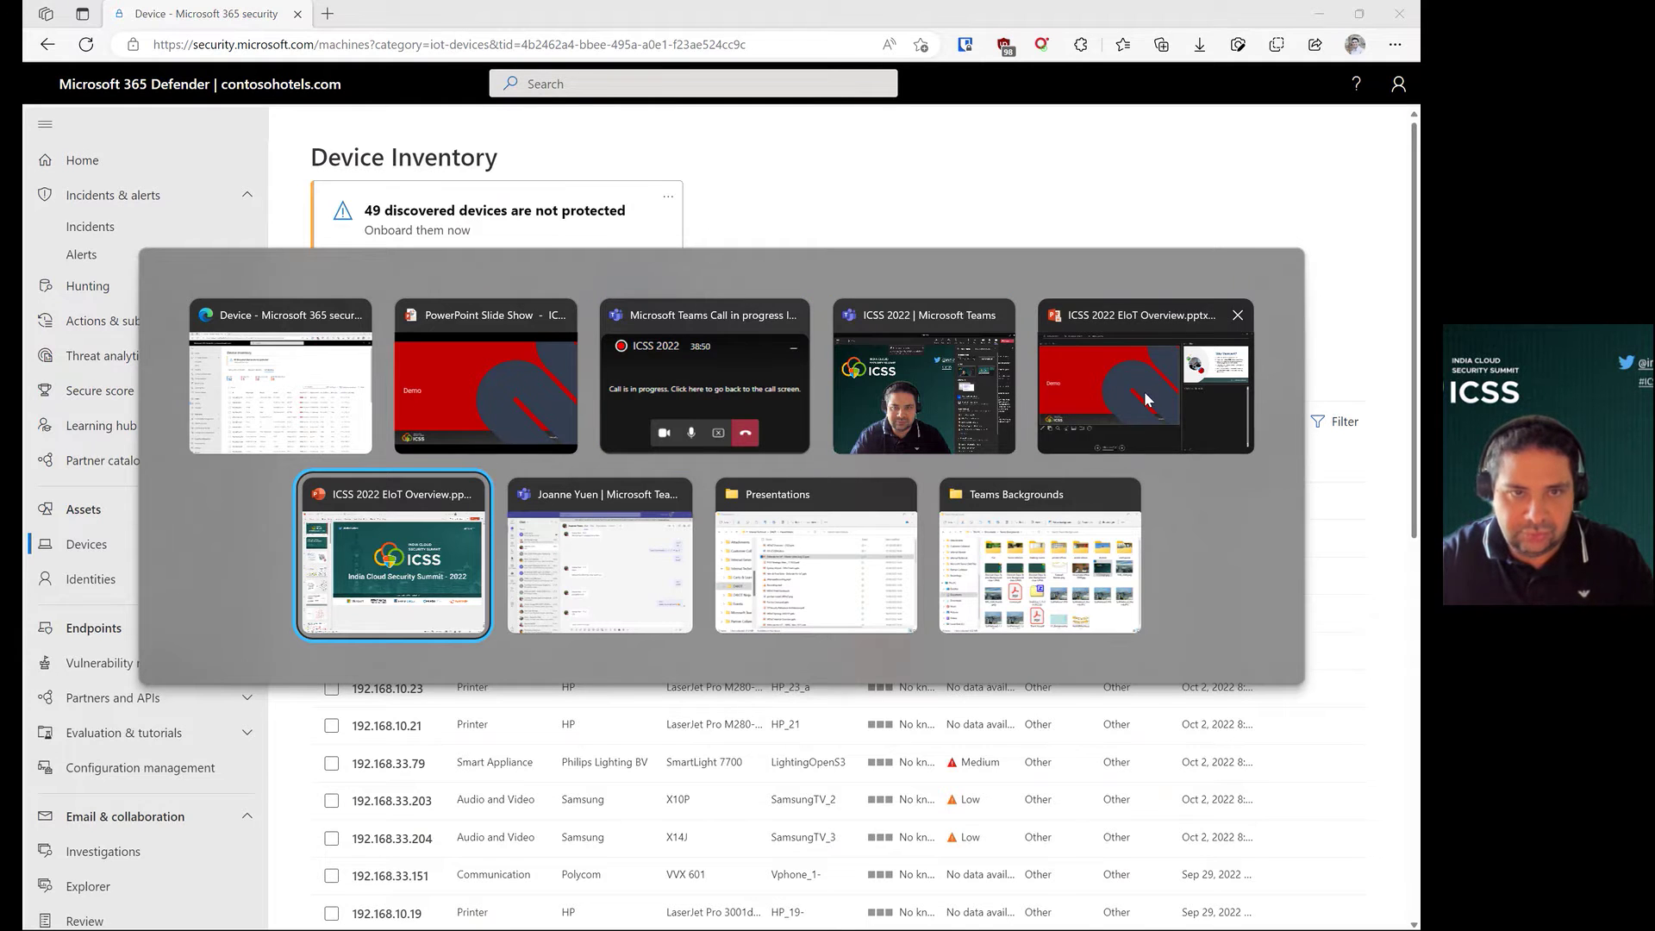
{"action": "left_click", "coordinate": [485, 383]}
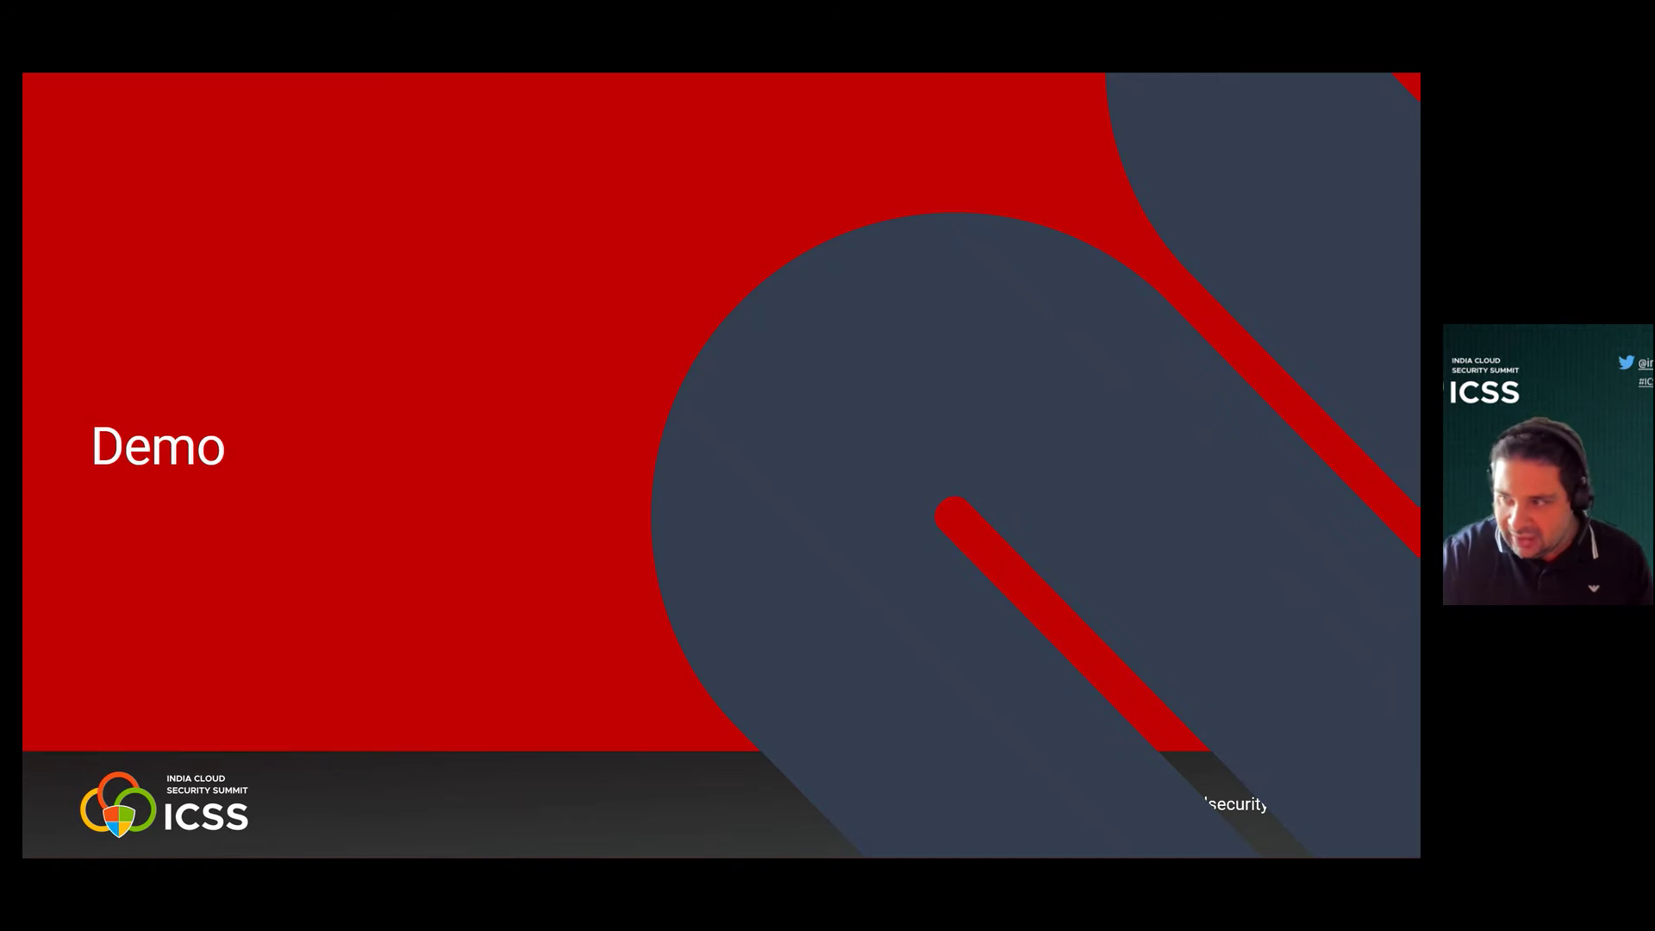
{"action": "key", "text": "Right"}
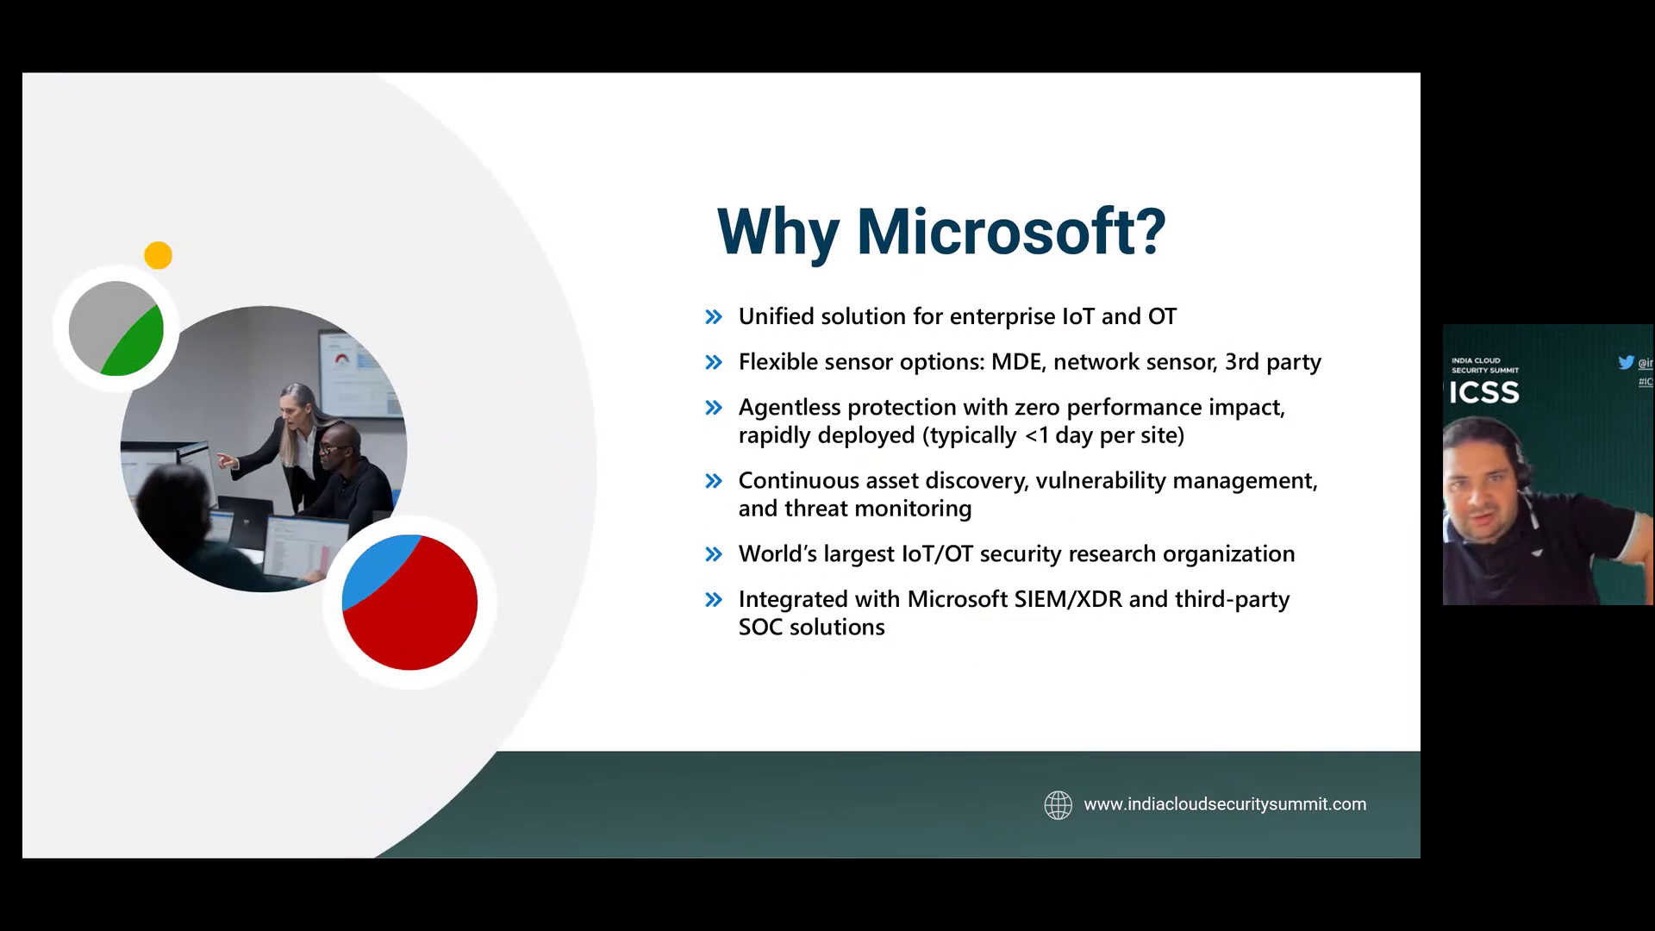